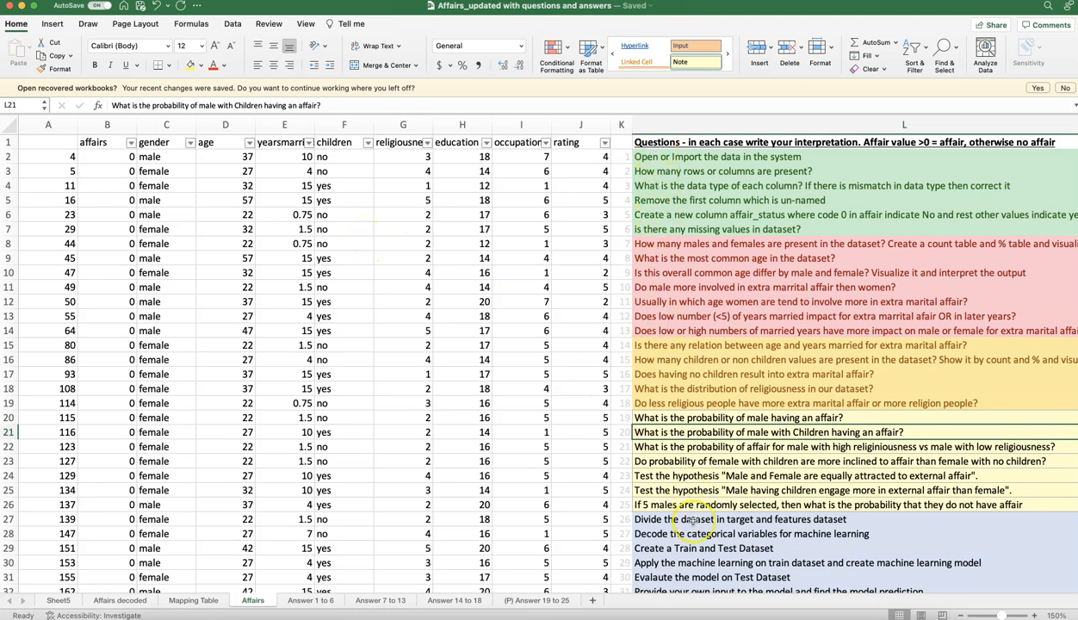
Step: Read through the questions listed beside the data on the Affairs sheet, and switch to Tableau Desktop
{"action": "scroll", "coordinate": [693, 521], "scroll_direction": "down", "scroll_amount": 1}
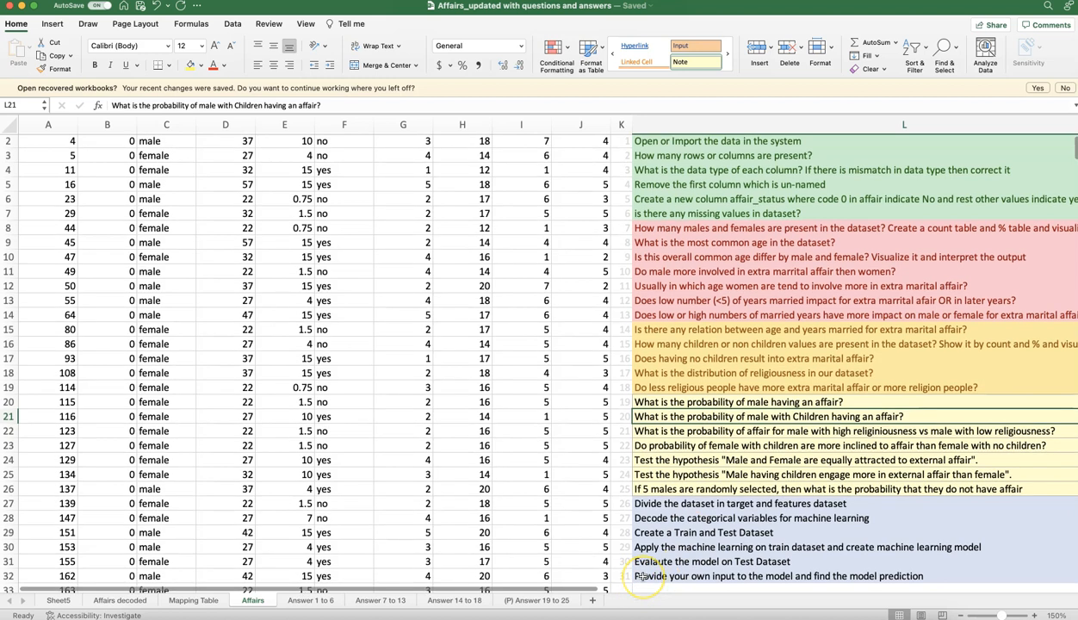
{"action": "scroll", "coordinate": [642, 577], "scroll_direction": "up", "scroll_amount": 1}
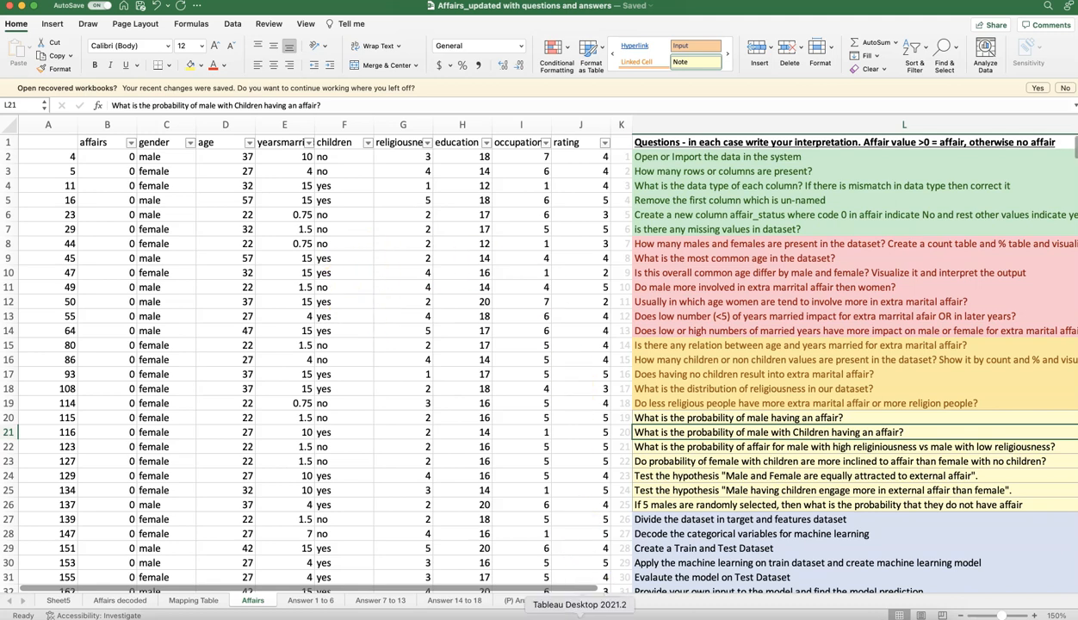
{"action": "left_click", "coordinate": [579, 613]}
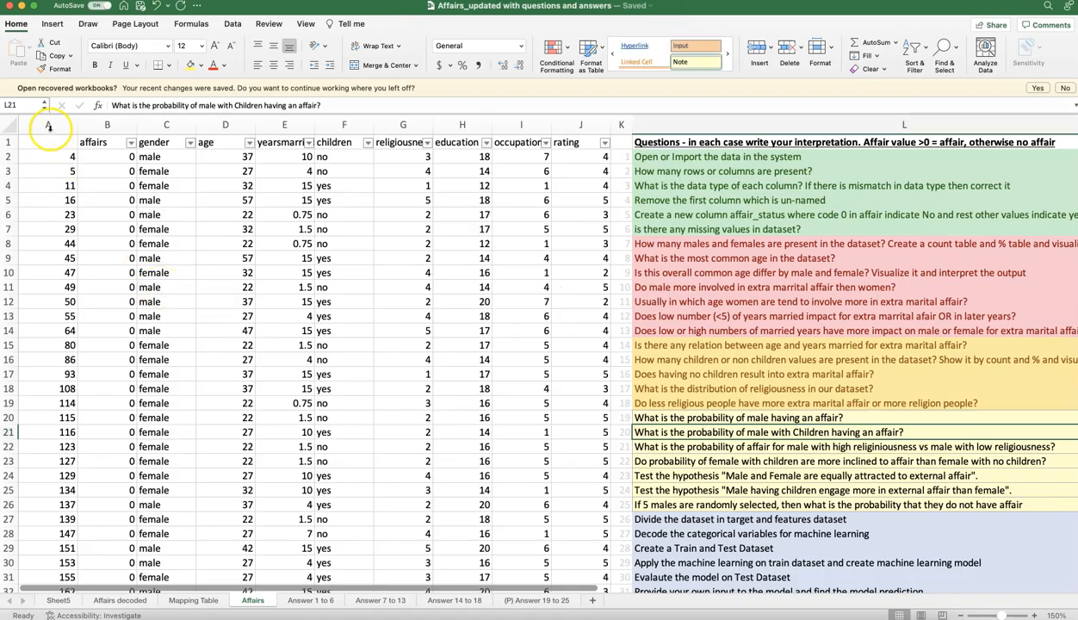
Step: Look at the available column options for Affairs and Gender in the Affairs.csv data preview
{"action": "left_click", "coordinate": [49, 126]}
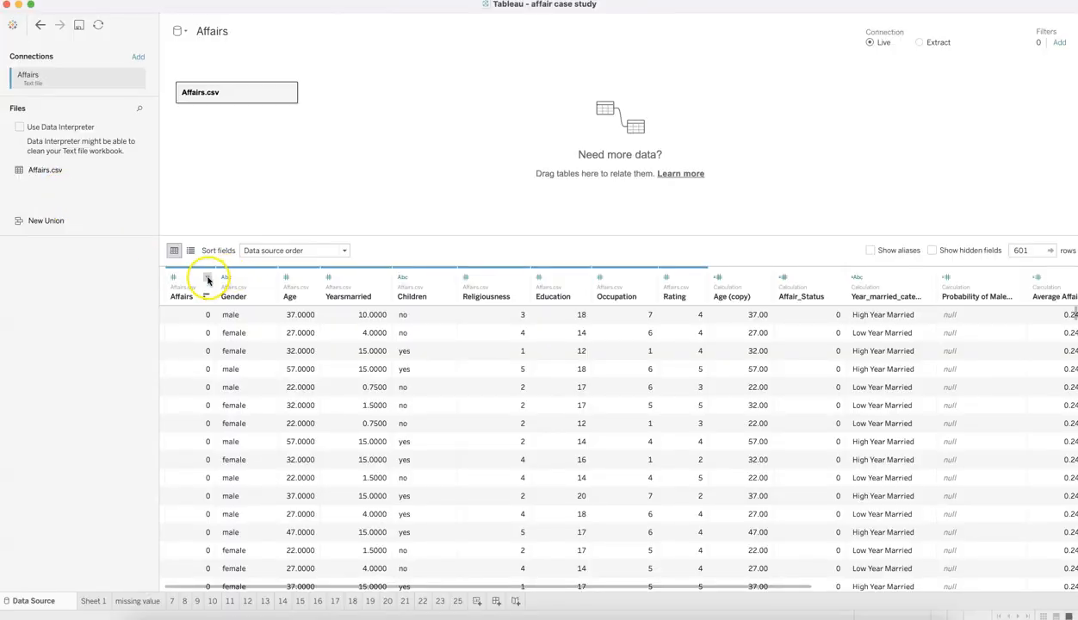
{"action": "left_click", "coordinate": [207, 278]}
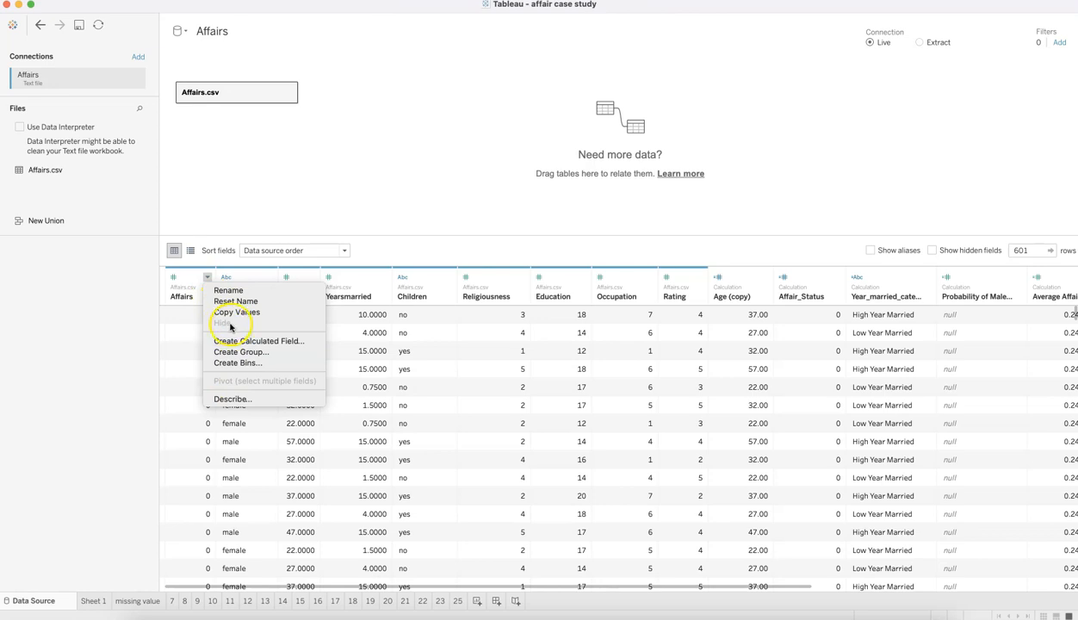
{"action": "left_click", "coordinate": [184, 311]}
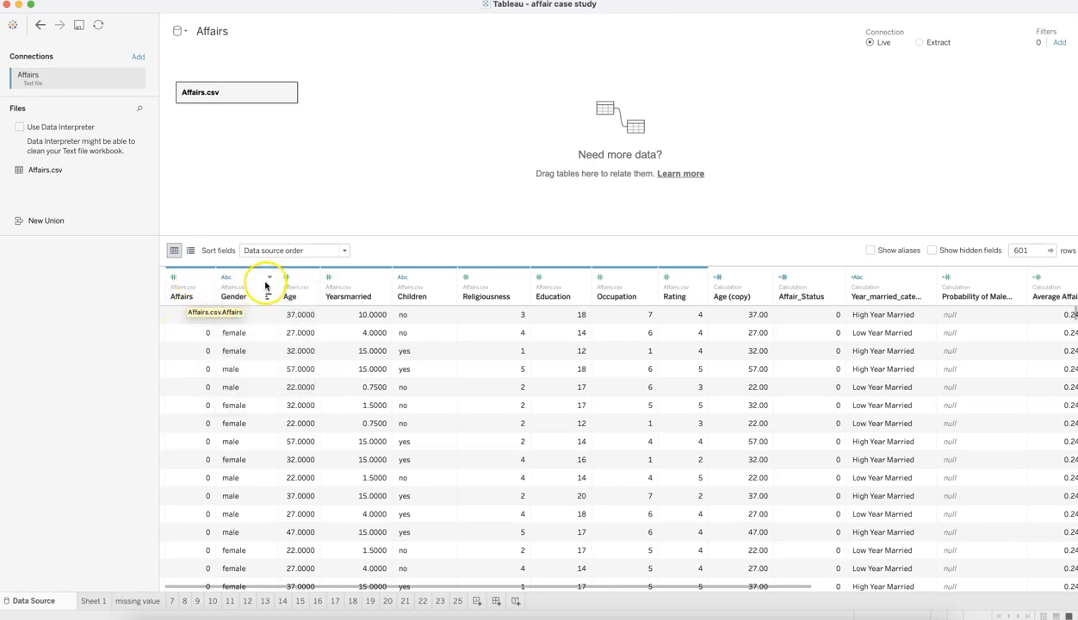
{"action": "left_click", "coordinate": [266, 279]}
{"action": "left_click", "coordinate": [247, 337]}
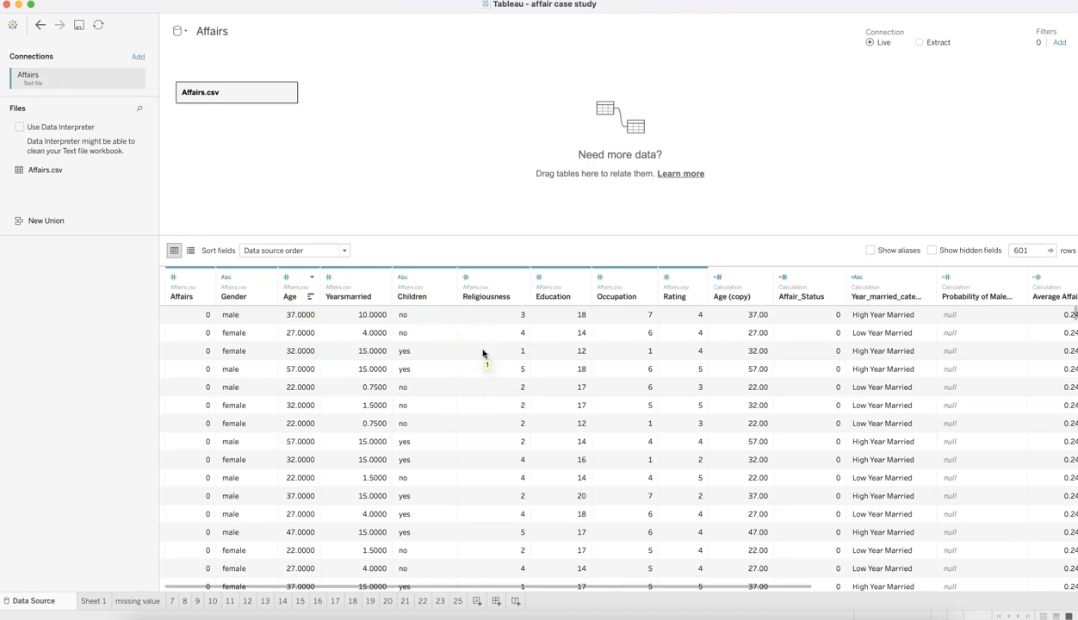
Step: Read the question about the number of rows and columns in Excel, and open Sheet 1 in Tableau
{"action": "key", "text": "super+Tab"}
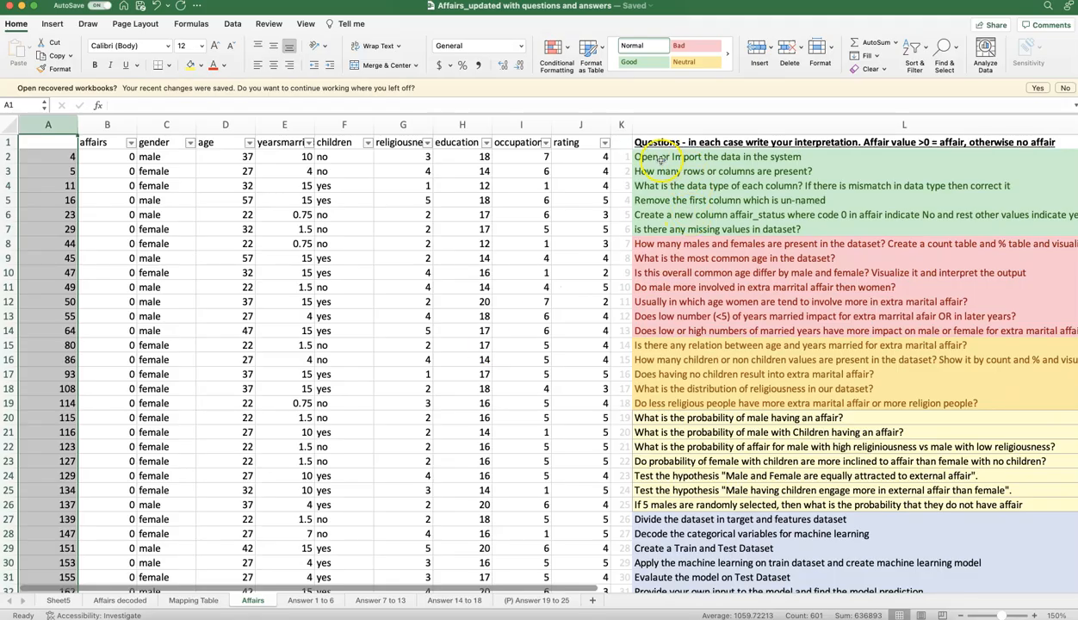
{"action": "left_click", "coordinate": [658, 174]}
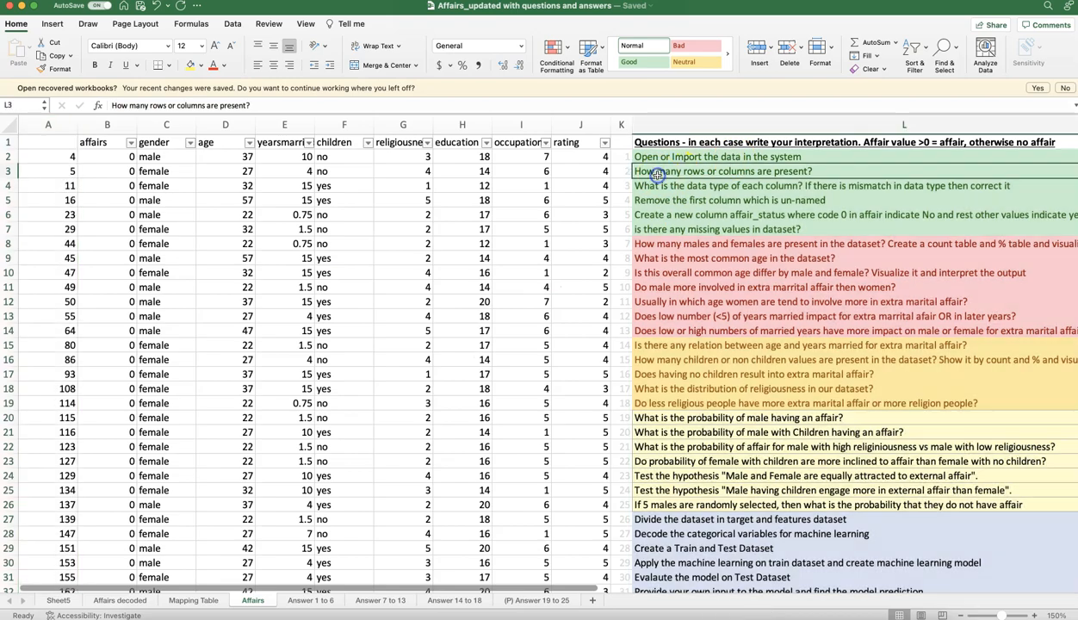
{"action": "key", "text": "super+Tab"}
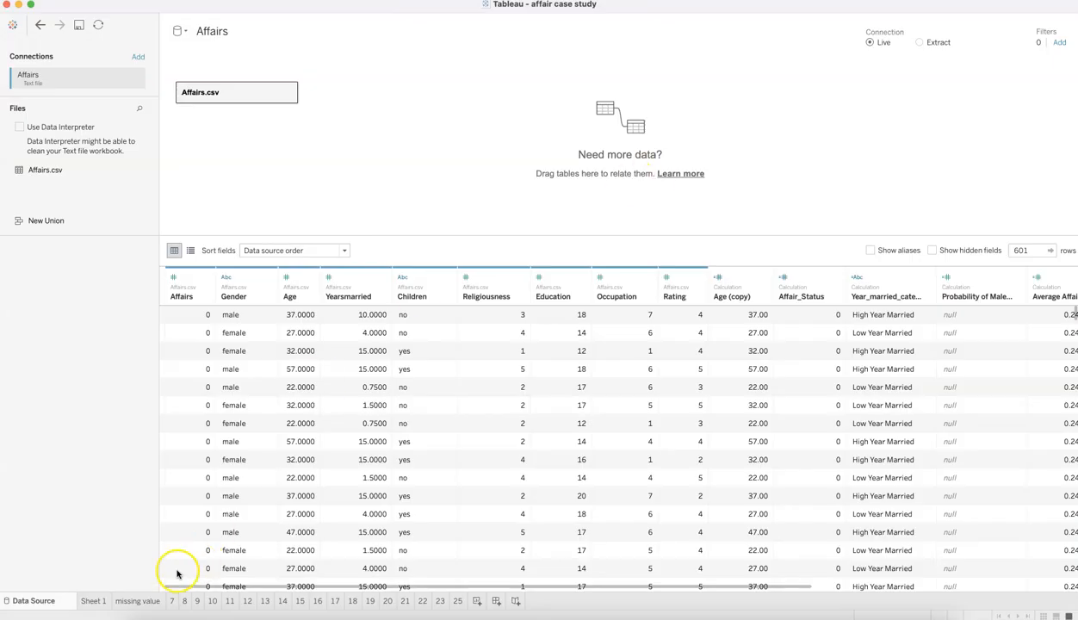
{"action": "left_click", "coordinate": [99, 602]}
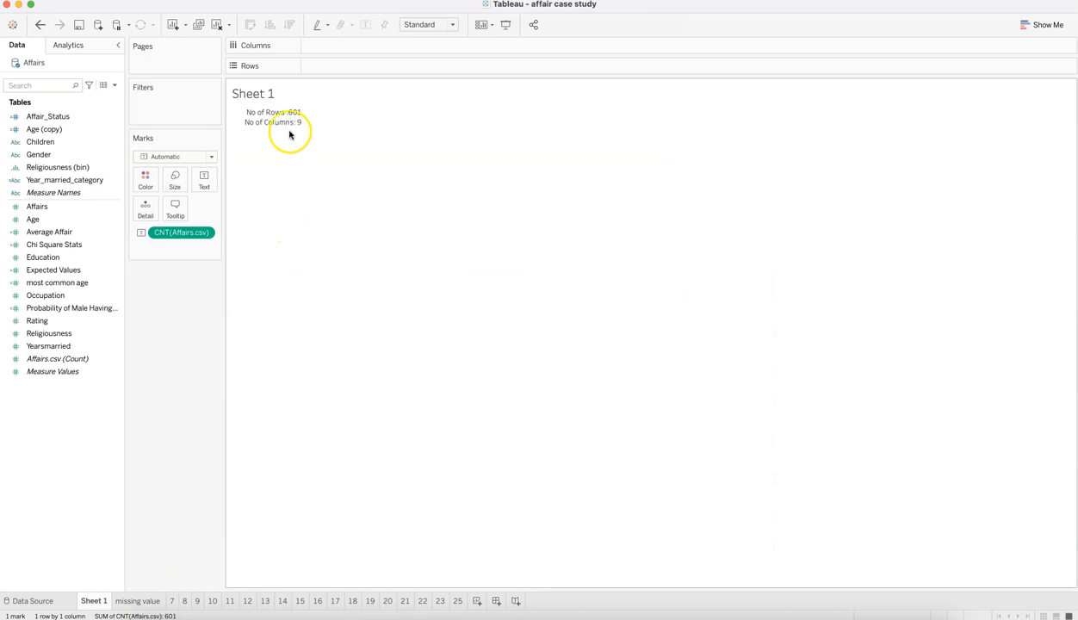
Step: Inspect the label text that shows the row and column counts on Sheet 1, leaving it as is
{"action": "mouse_move", "coordinate": [276, 124]}
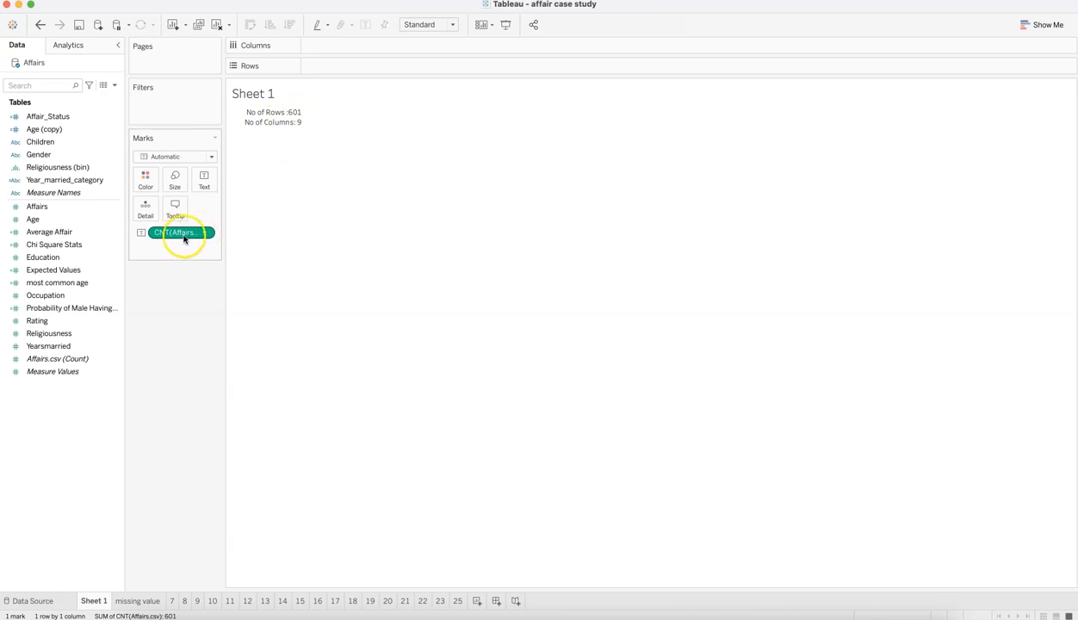
{"action": "left_click", "coordinate": [204, 183]}
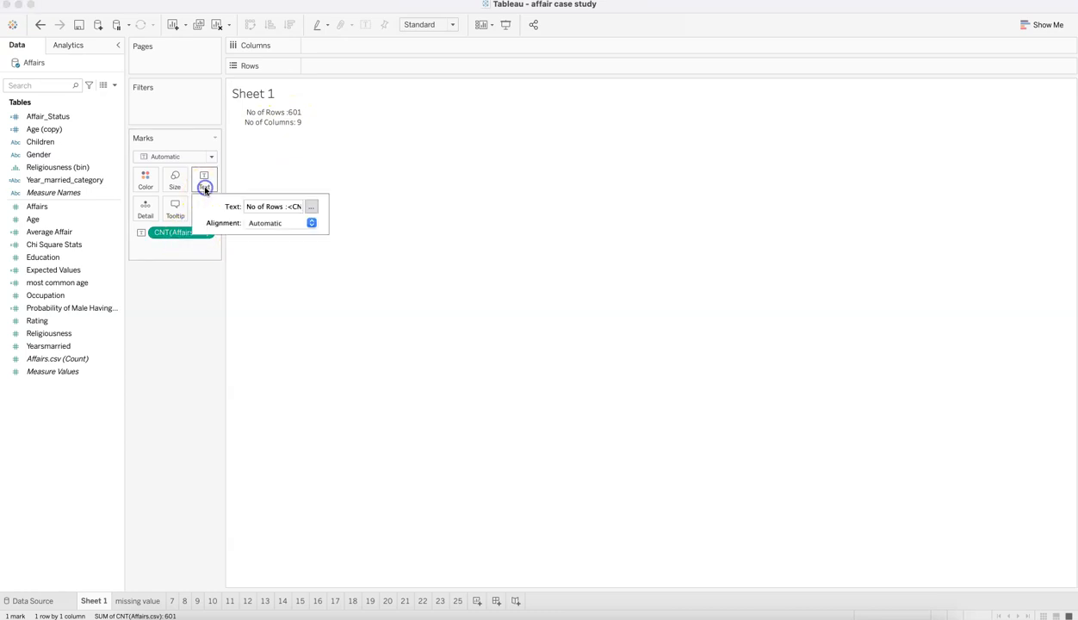
{"action": "left_click", "coordinate": [313, 207]}
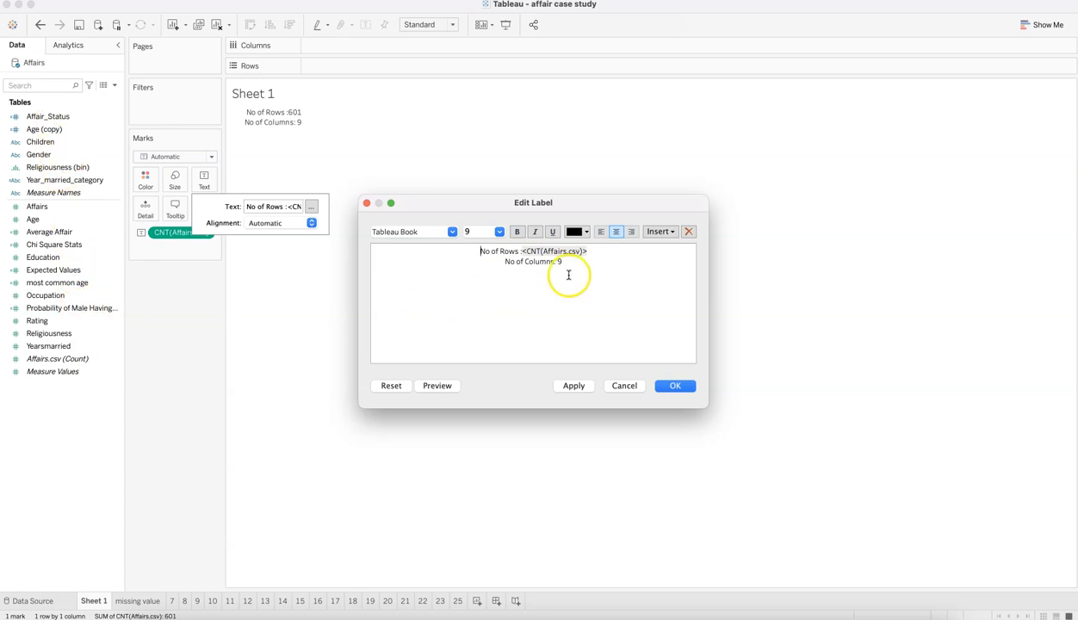
{"action": "left_click", "coordinate": [625, 385]}
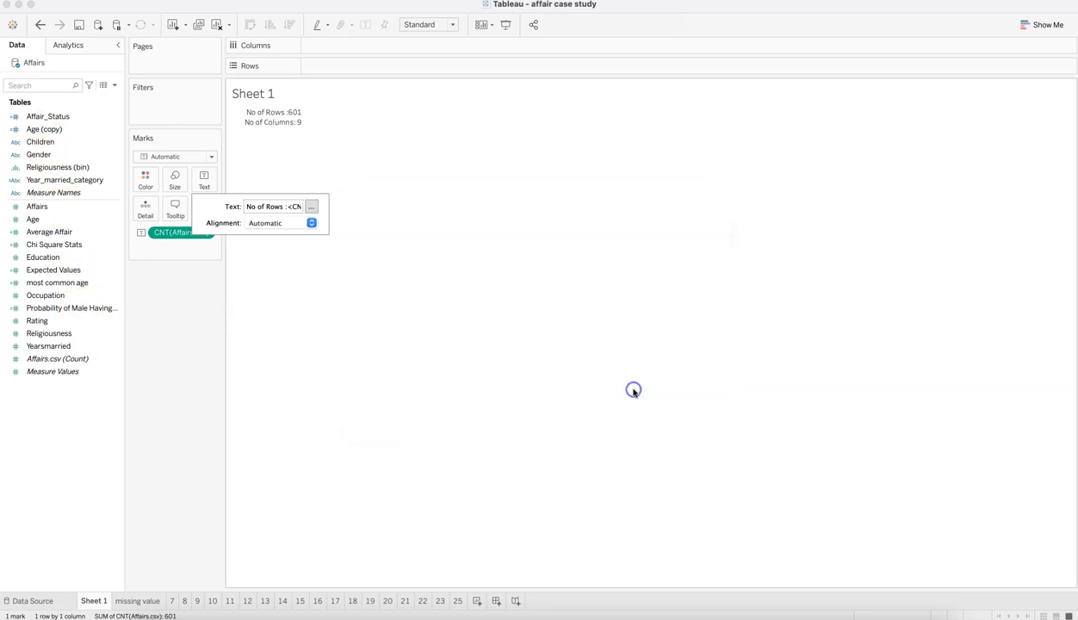
Step: Read the data type question in Excel, and examine each column's data type in Tableau's Affairs data source
{"action": "key", "text": "super+Tab"}
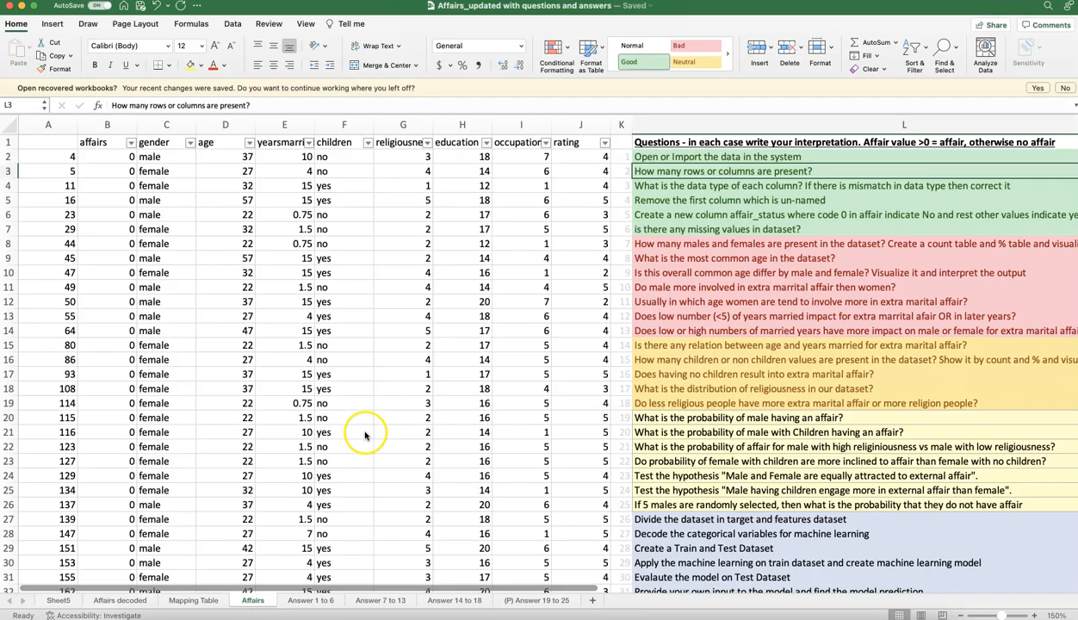
{"action": "left_click", "coordinate": [670, 189]}
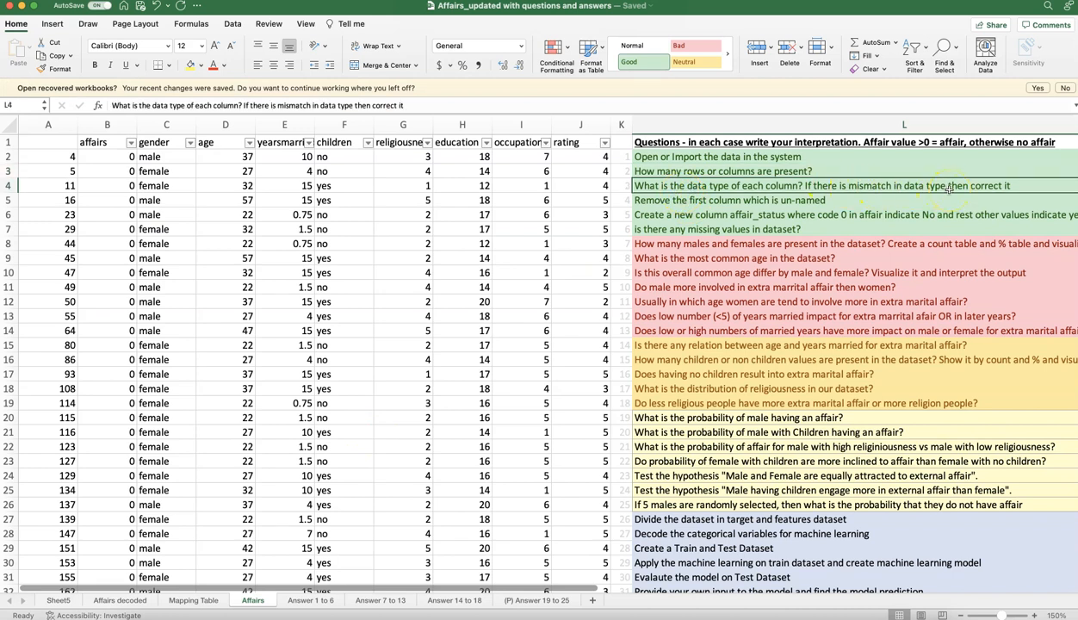
{"action": "key", "text": "super+Tab"}
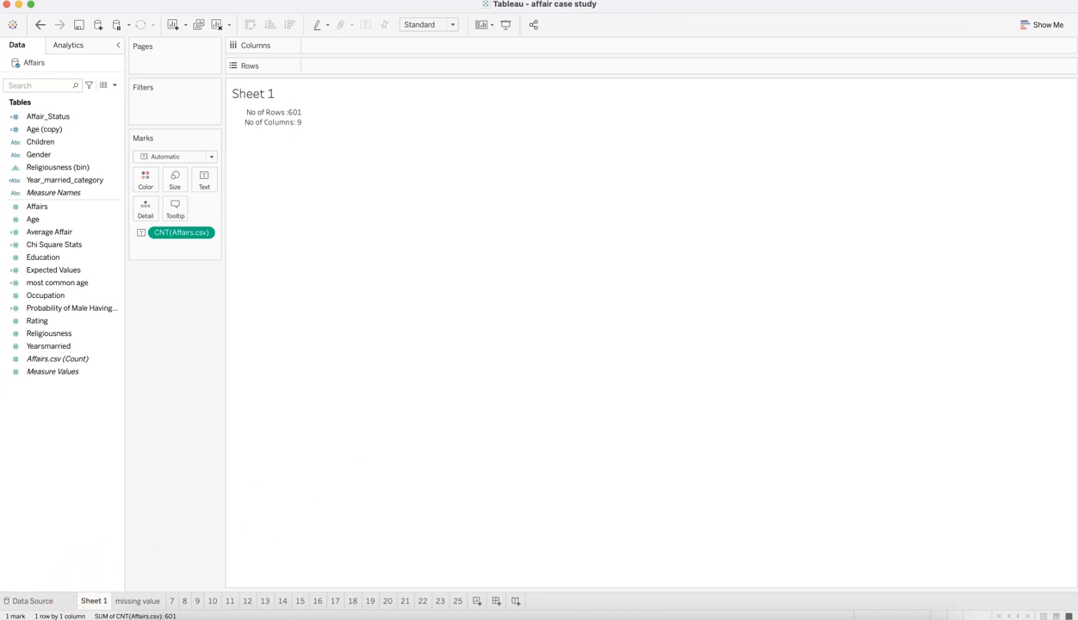
{"action": "left_click", "coordinate": [11, 601]}
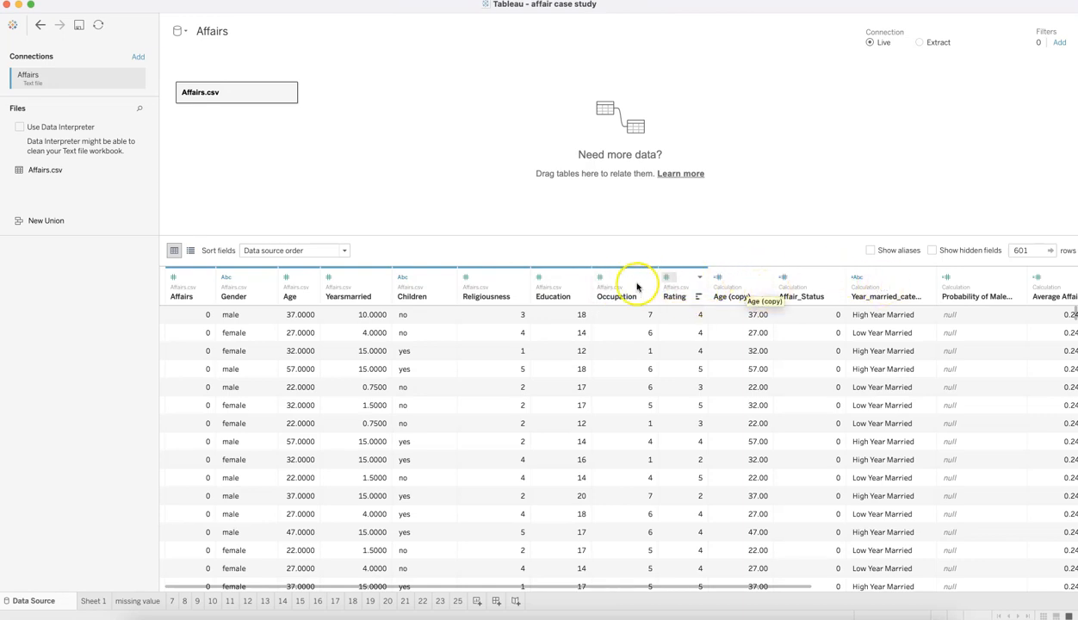
Step: Read the question about removing the unnamed first column in Excel, and check the first column of Tableau's data preview
{"action": "key", "text": "super+Tab"}
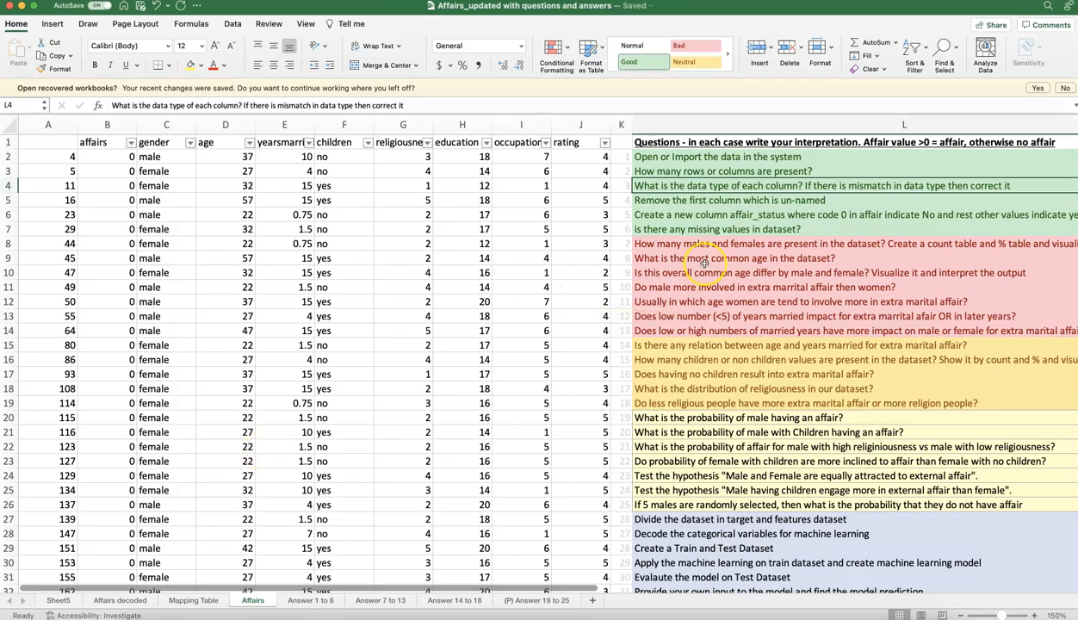
{"action": "left_click", "coordinate": [676, 200]}
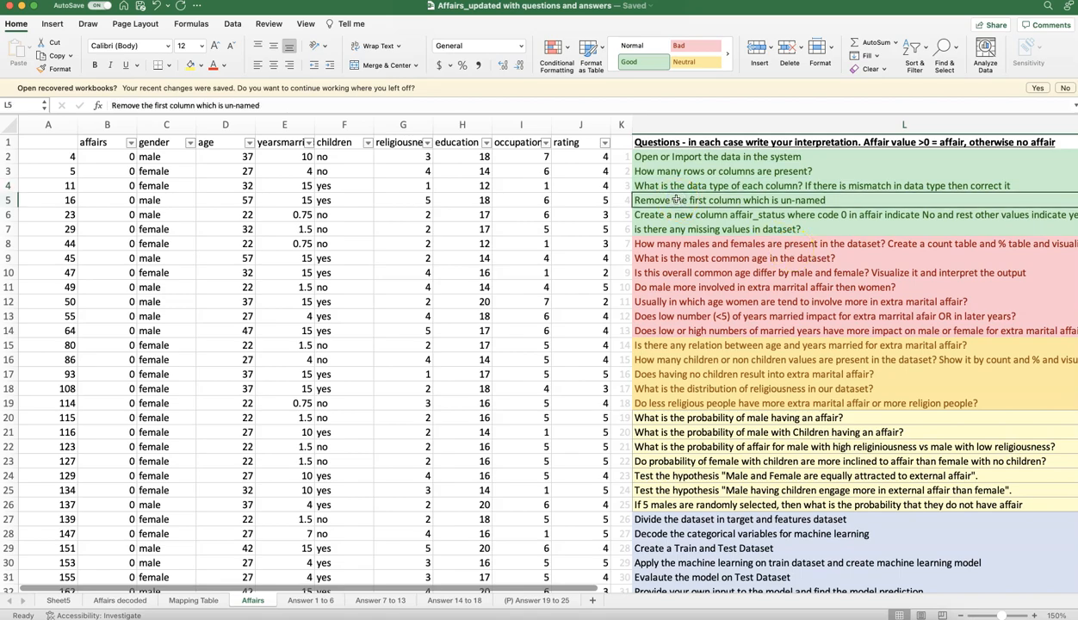
{"action": "key", "text": "super+Tab"}
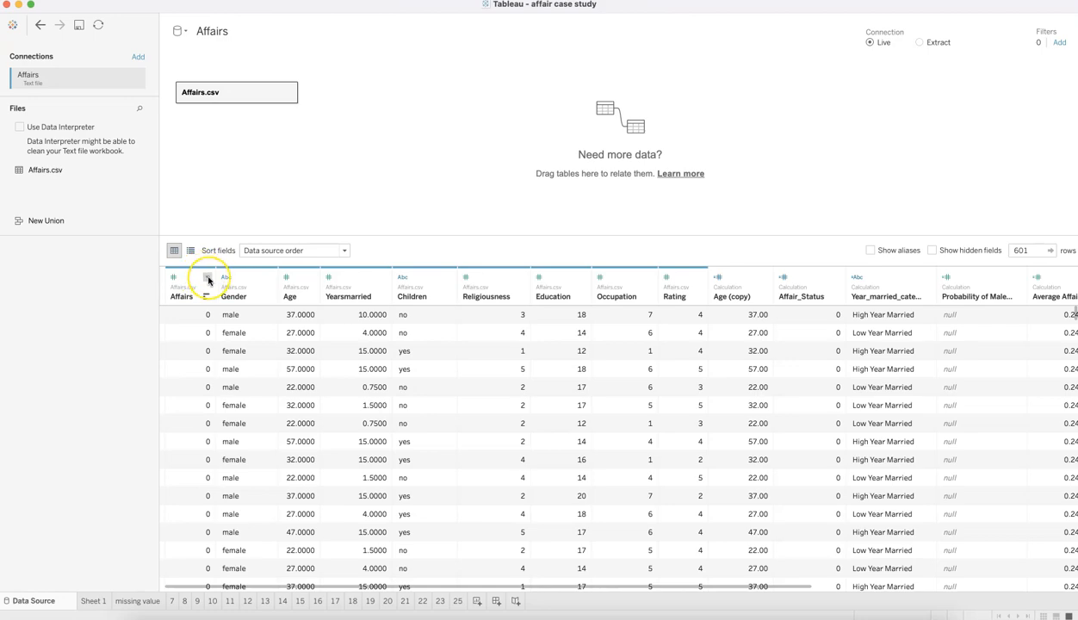
Step: Read the question about creating an affair_status column in Excel, and return to Sheet 1 in Tableau
{"action": "key", "text": "super+Tab"}
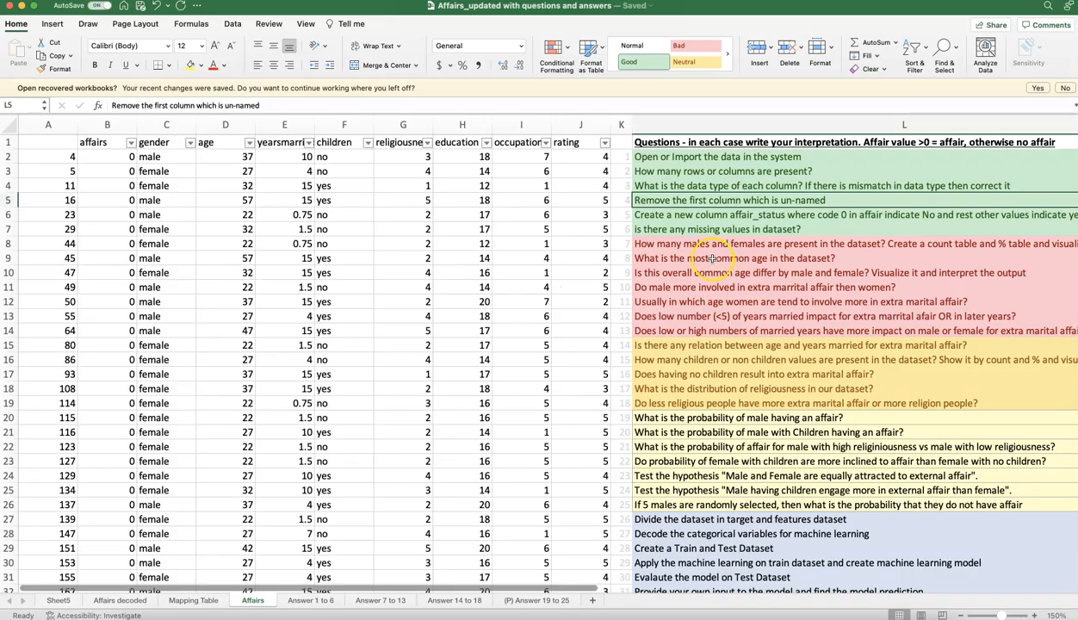
{"action": "left_click", "coordinate": [663, 213]}
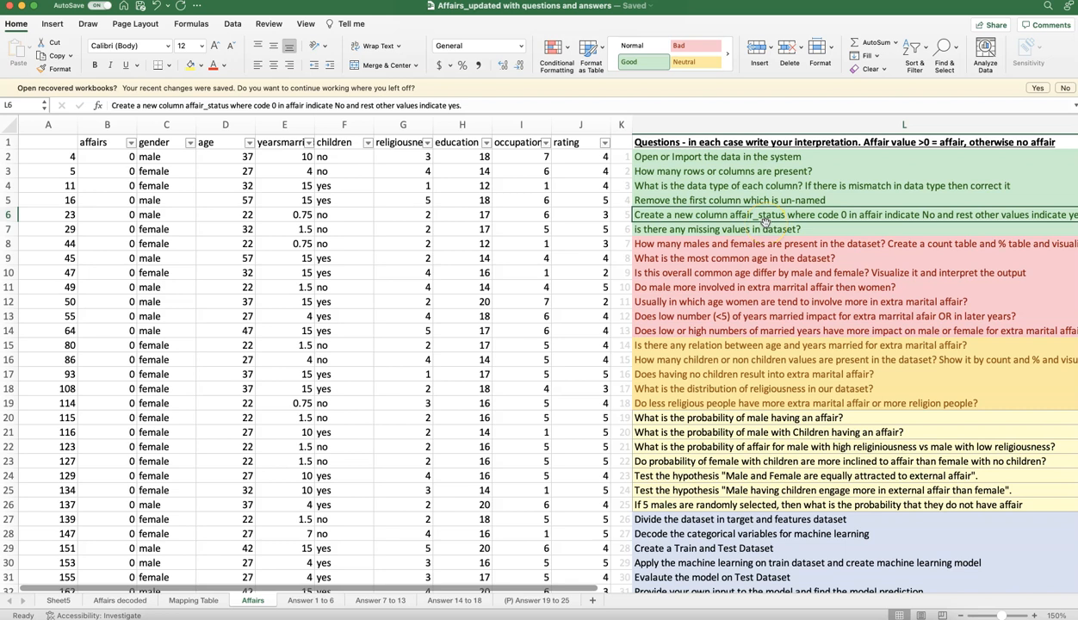
{"action": "key", "text": "super+Tab"}
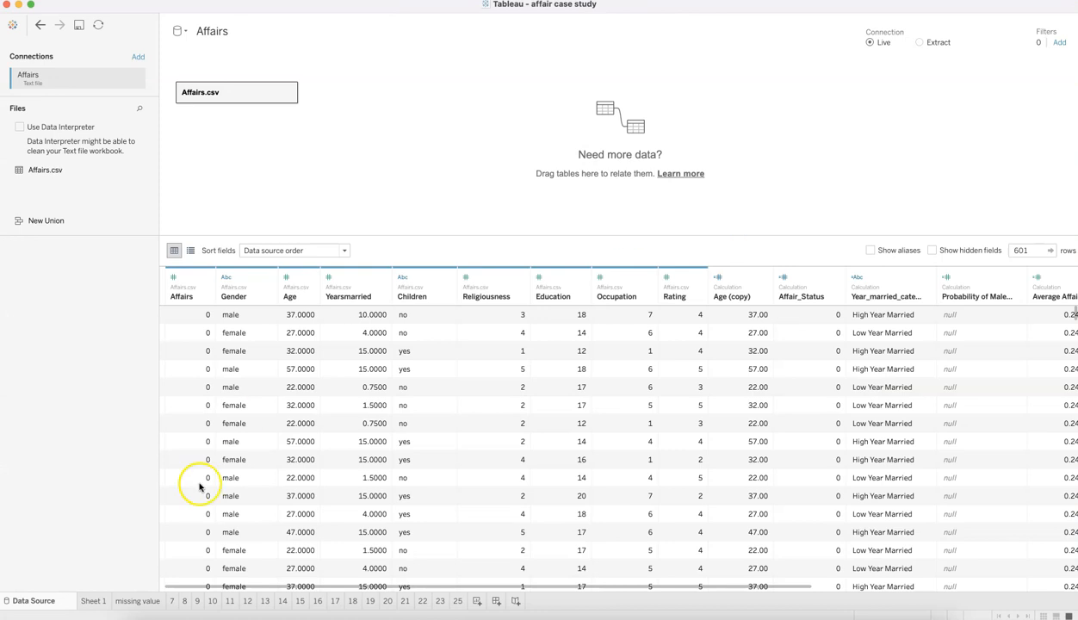
{"action": "left_click", "coordinate": [94, 600]}
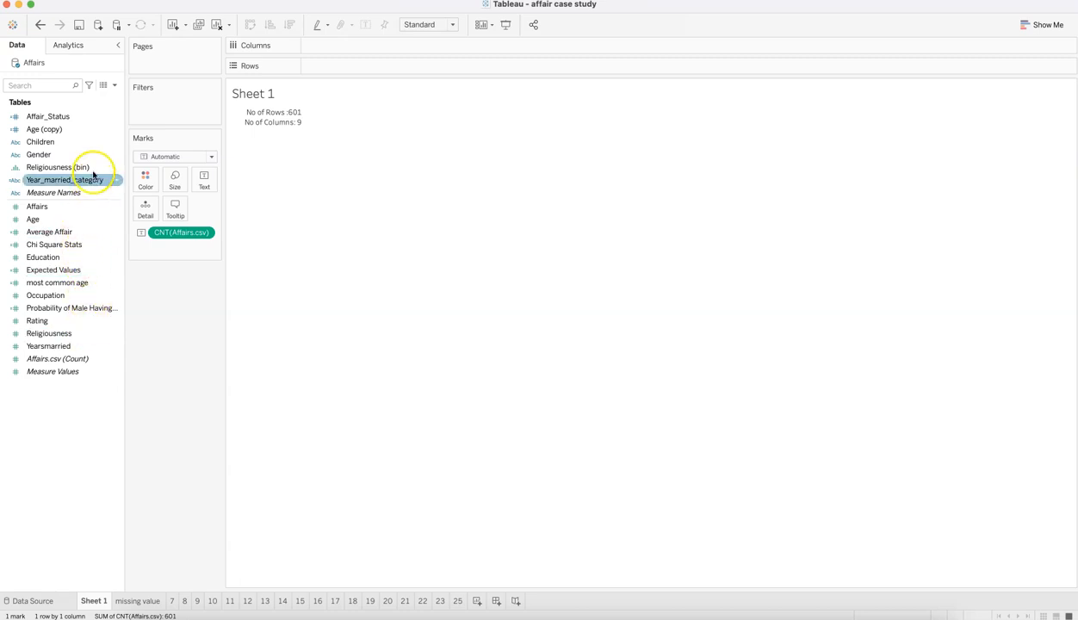
Step: Look at the options for the Affair_Status field and find the command for creating a calculated field
{"action": "left_click", "coordinate": [102, 117]}
{"action": "left_click", "coordinate": [118, 117]}
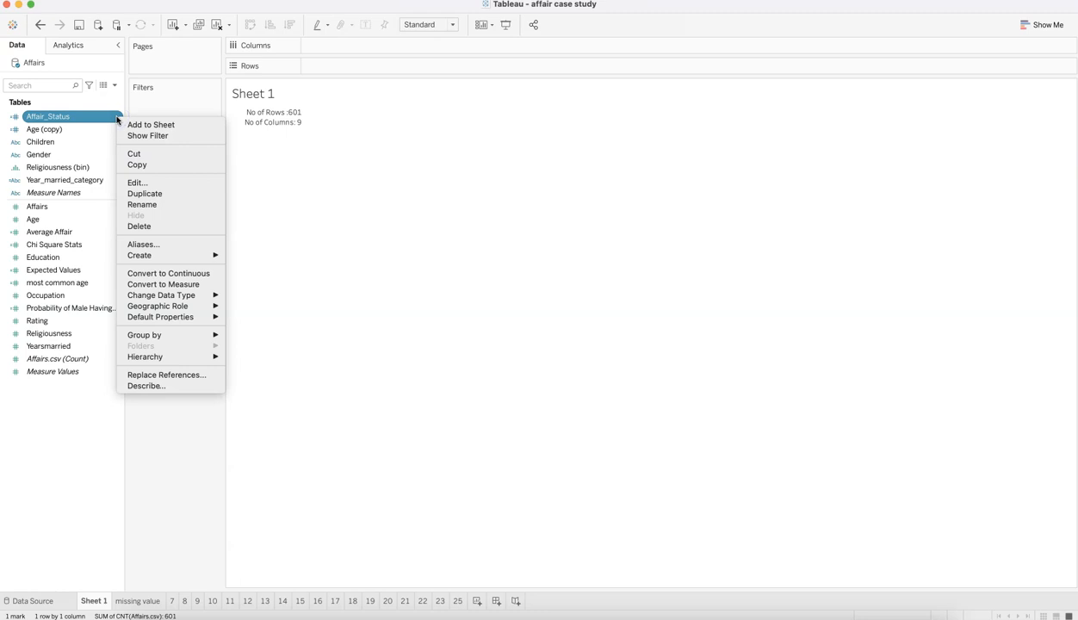
{"action": "left_click", "coordinate": [294, 217]}
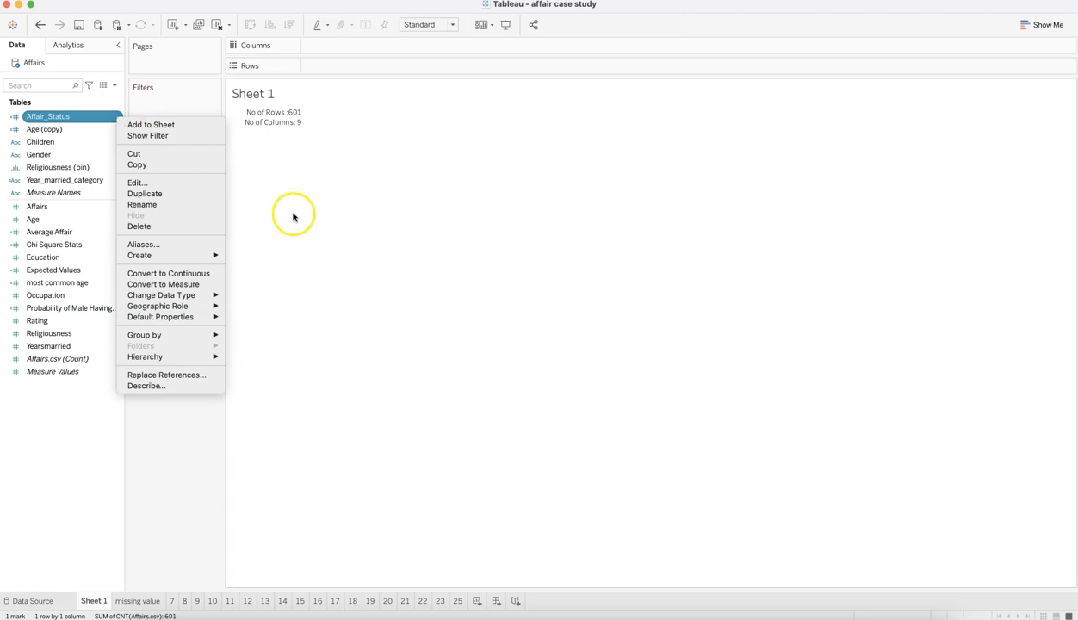
{"action": "left_click", "coordinate": [117, 89]}
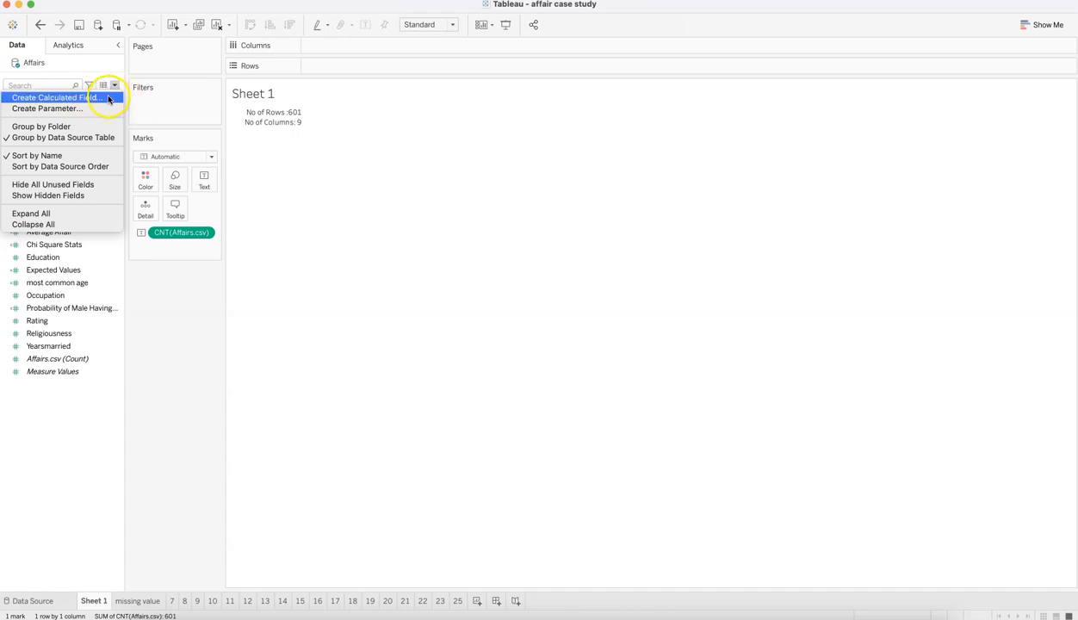
{"action": "left_click", "coordinate": [183, 291]}
Step: Review the formula of the Affair_Status calculated field without changing it, and return to the question list in Excel
{"action": "right_click", "coordinate": [116, 115]}
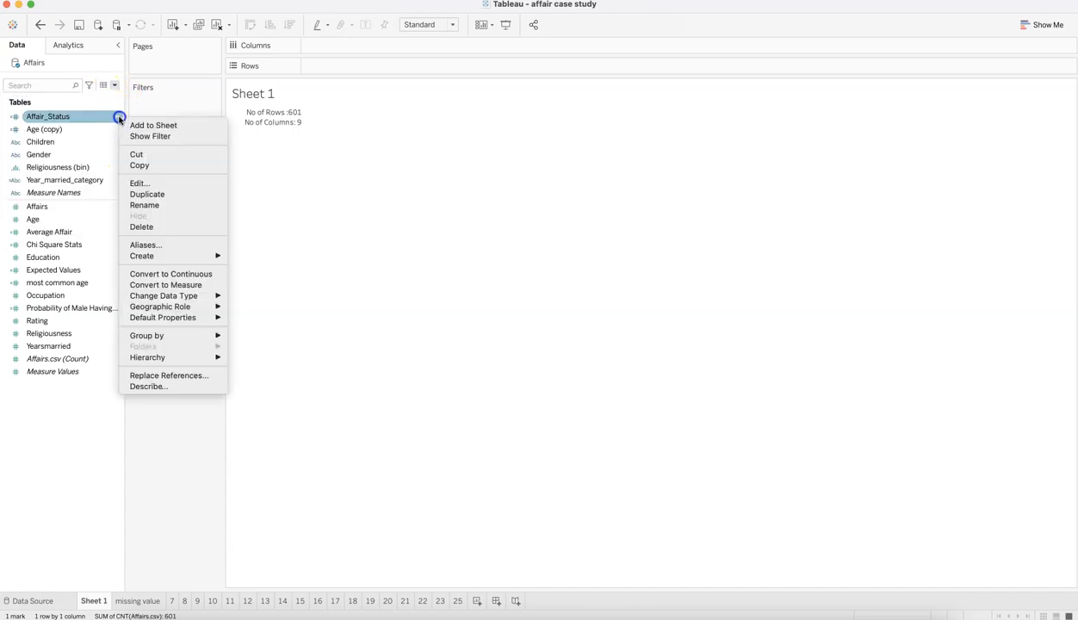
{"action": "left_click", "coordinate": [159, 185]}
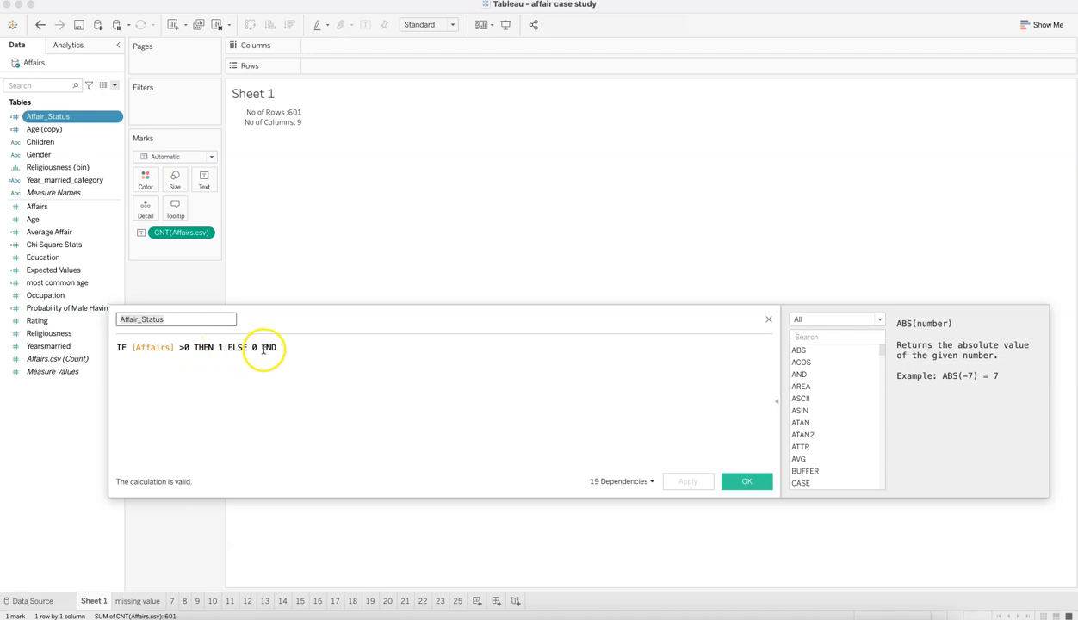
{"action": "left_click", "coordinate": [746, 481]}
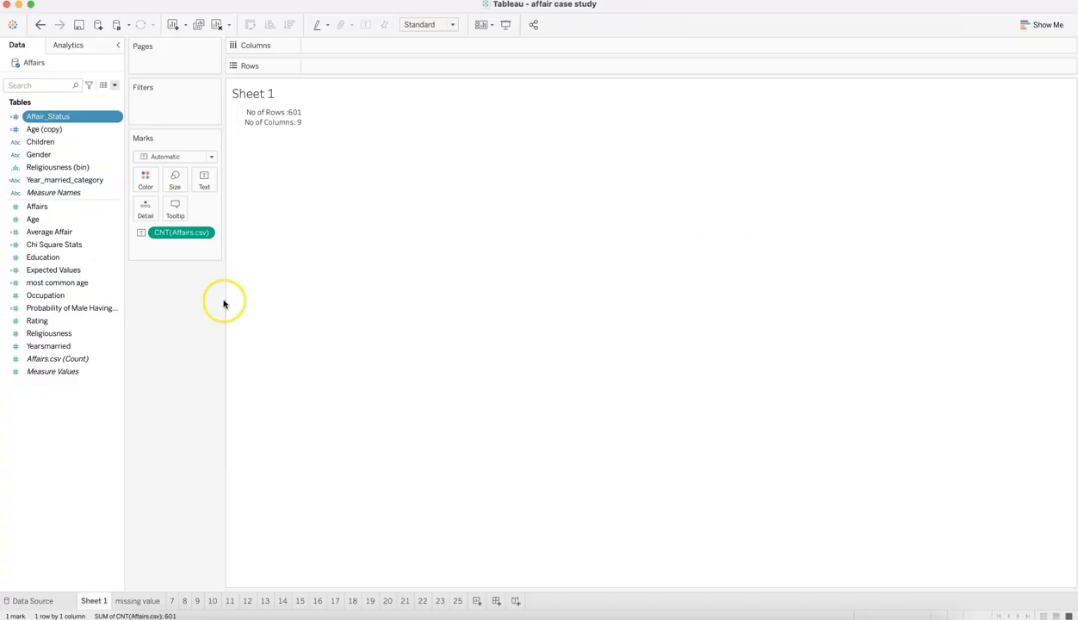
{"action": "right_click", "coordinate": [115, 118]}
{"action": "left_click", "coordinate": [148, 188]}
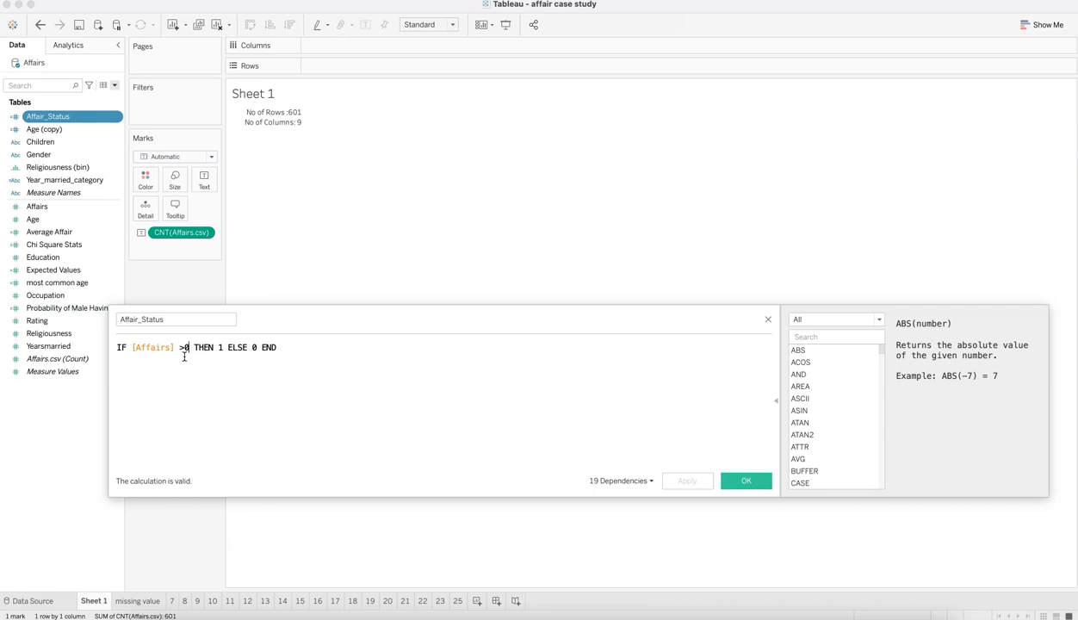
{"action": "left_click", "coordinate": [223, 350]}
{"action": "left_click", "coordinate": [545, 364]}
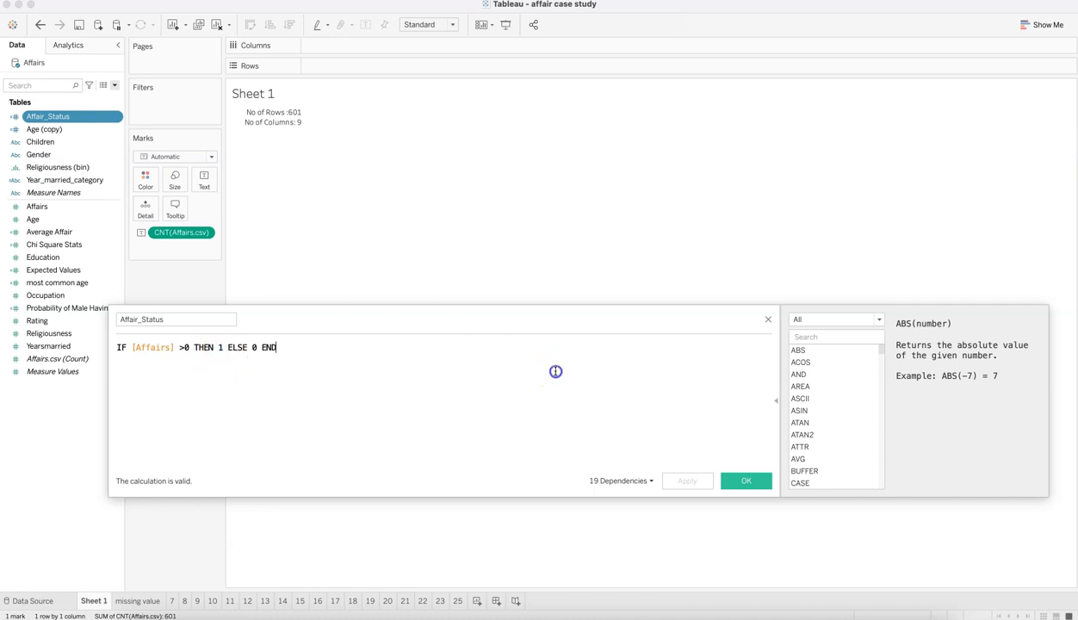
{"action": "left_click", "coordinate": [767, 320]}
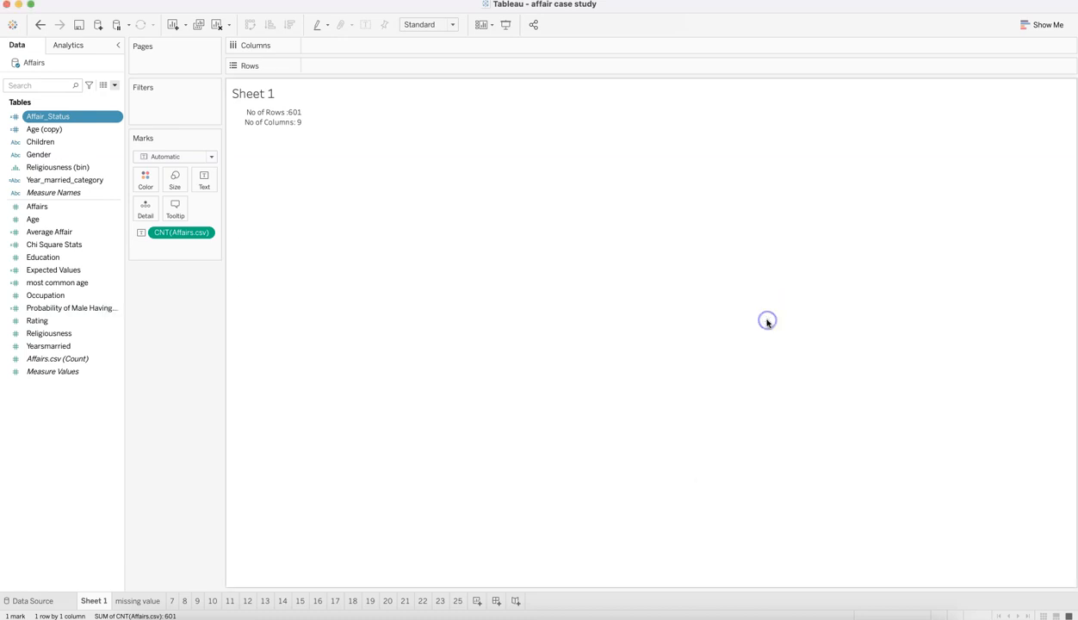
{"action": "key", "text": "super+Tab"}
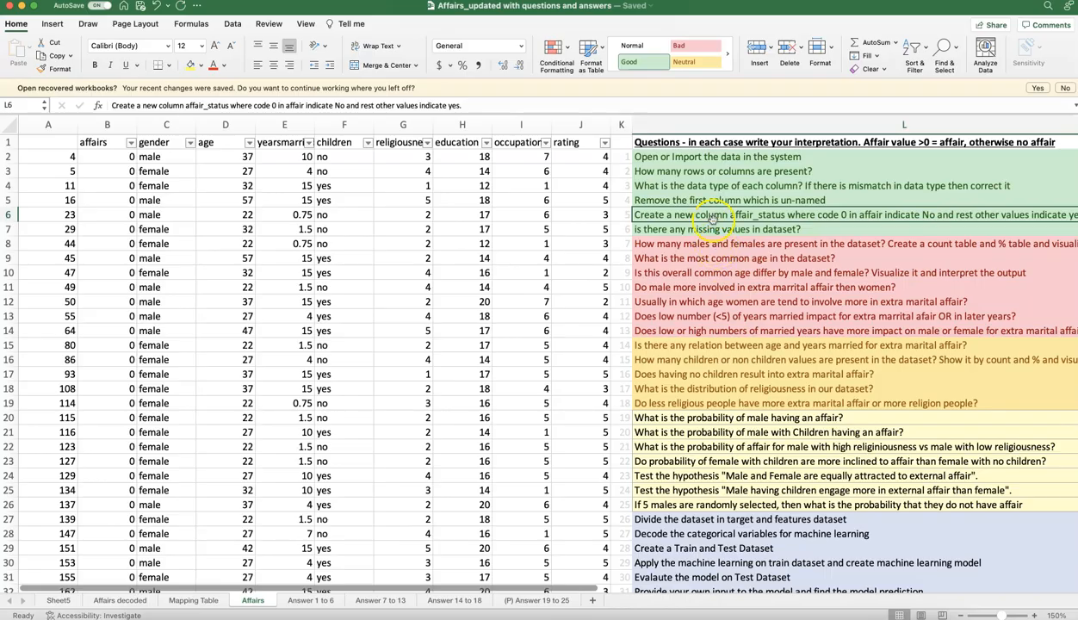
Step: Read the question about missing values in Excel, and check the column counts on Tableau's missing value sheet
{"action": "key", "text": "super+Tab"}
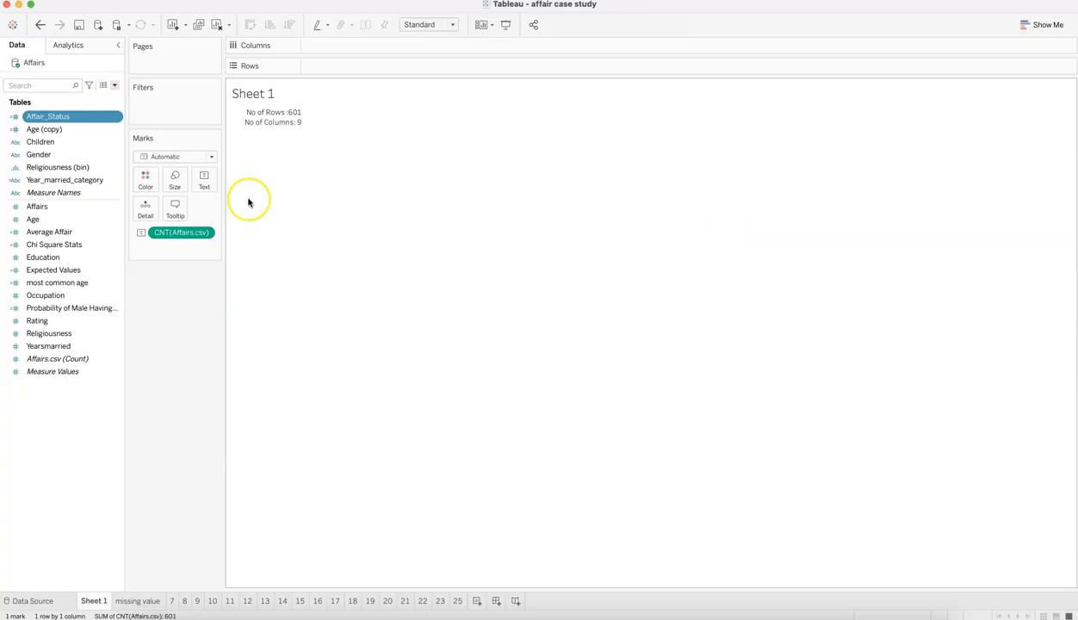
{"action": "key", "text": "super+Tab"}
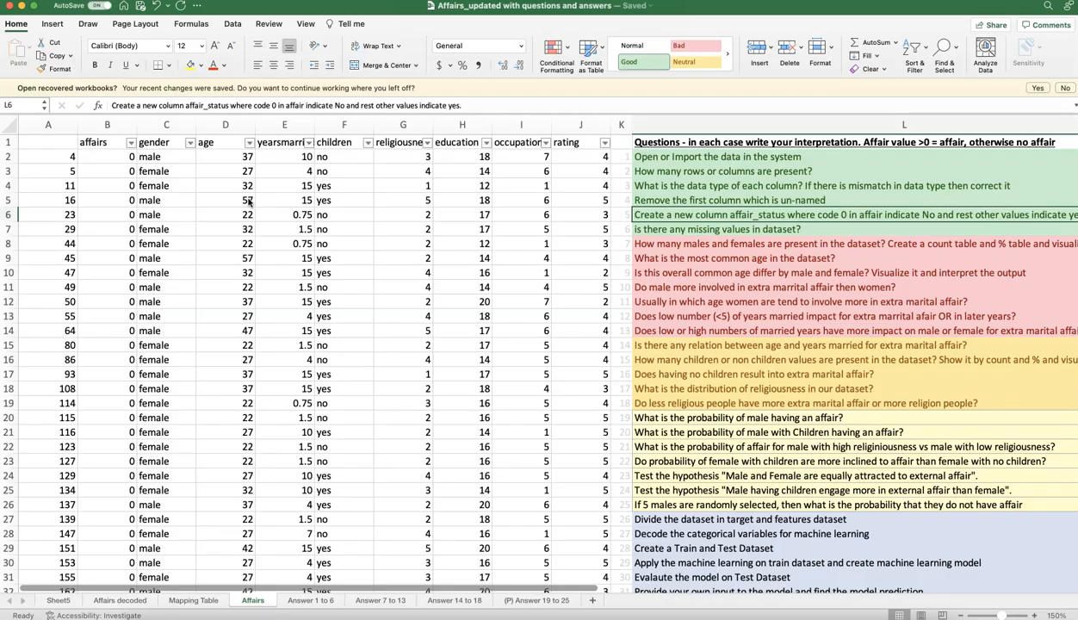
{"action": "left_click", "coordinate": [651, 229]}
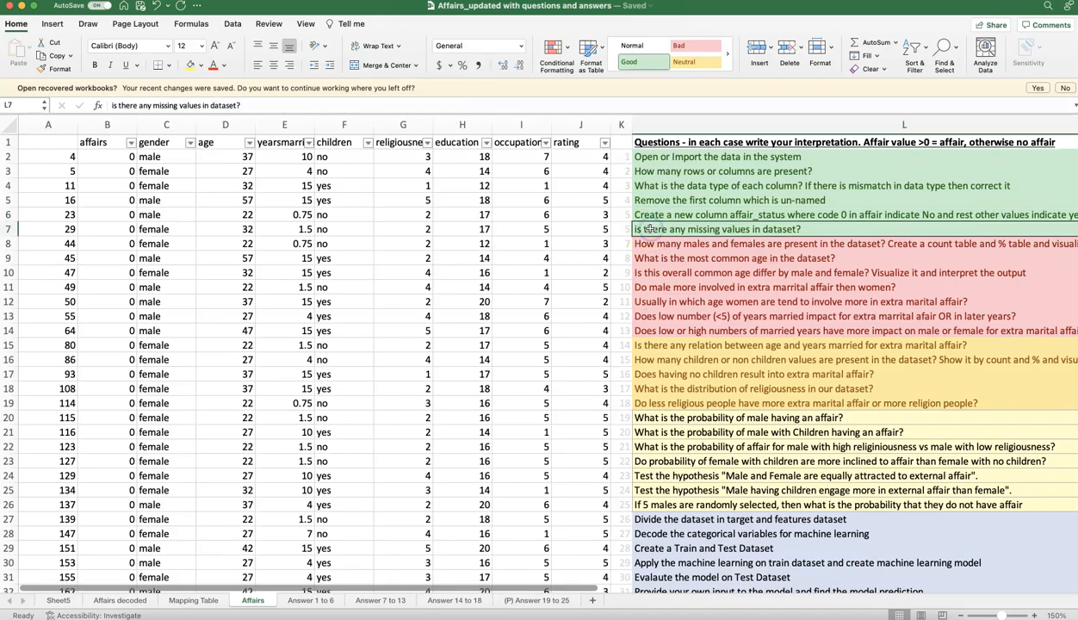
{"action": "key", "text": "super+Tab"}
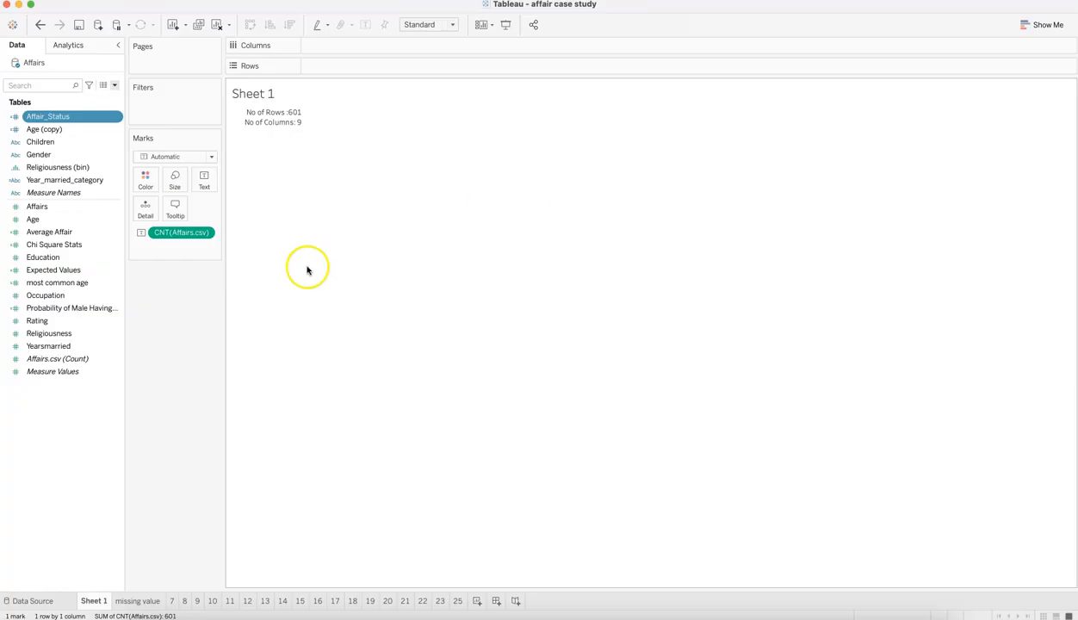
{"action": "left_click", "coordinate": [144, 601]}
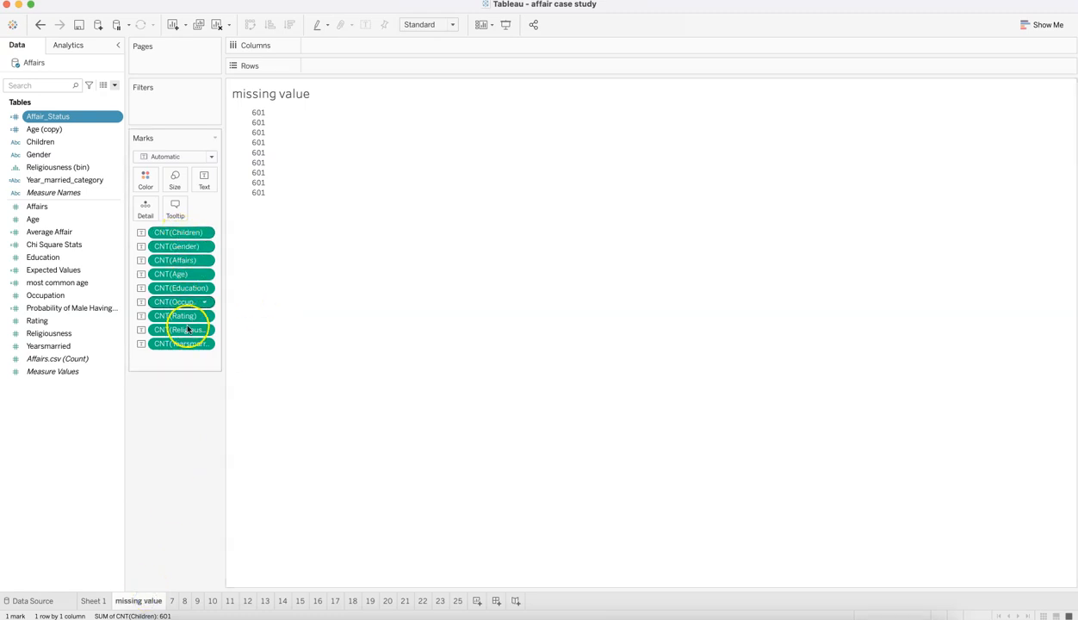
{"action": "mouse_move", "coordinate": [257, 110]}
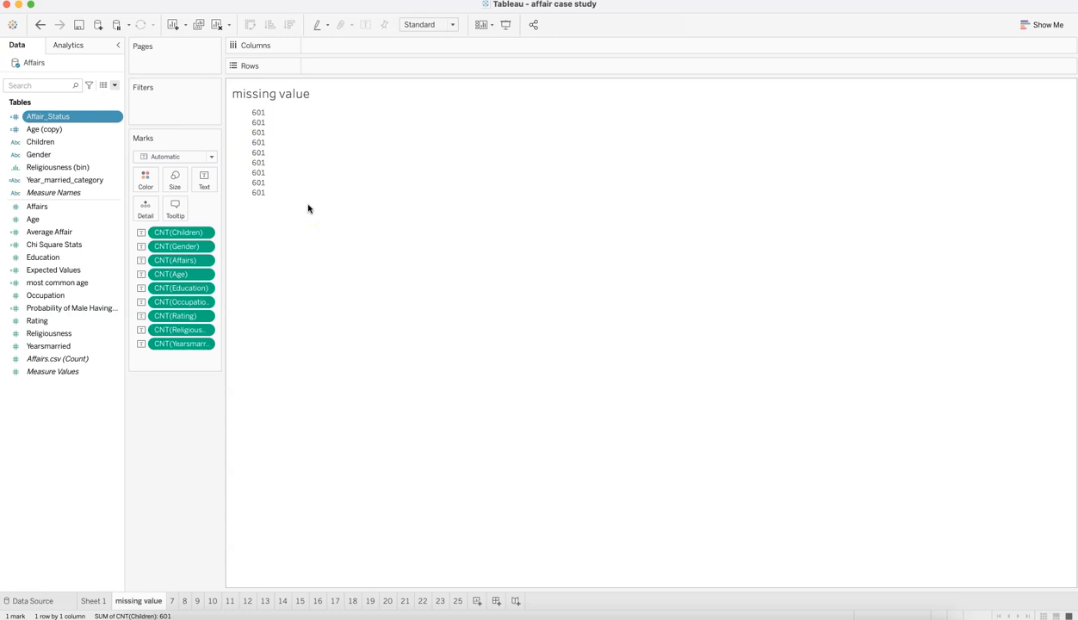
Step: Read the question about how many males and females there are in Excel, and review the gender counts and percentages on Tableau's sheet 7
{"action": "key", "text": "super+Tab"}
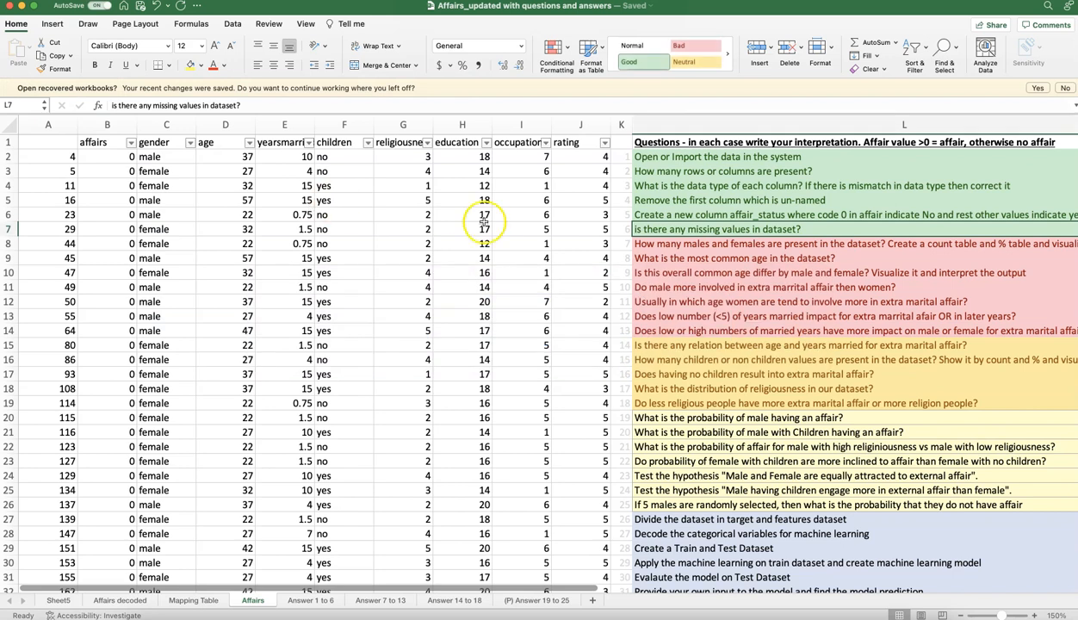
{"action": "left_click", "coordinate": [662, 246]}
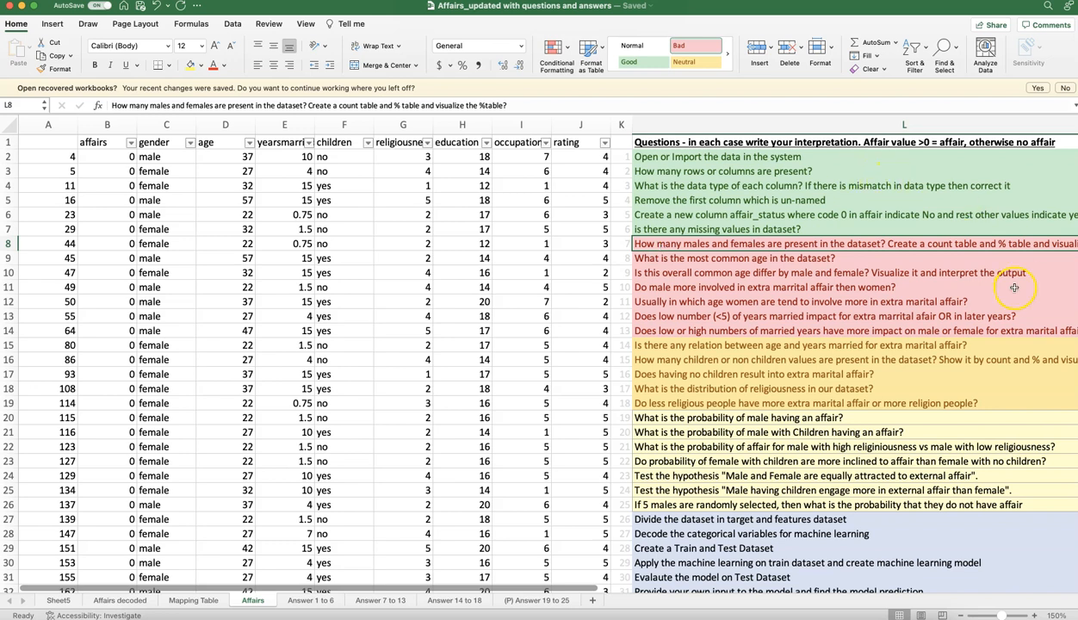
{"action": "key", "text": "super+Tab"}
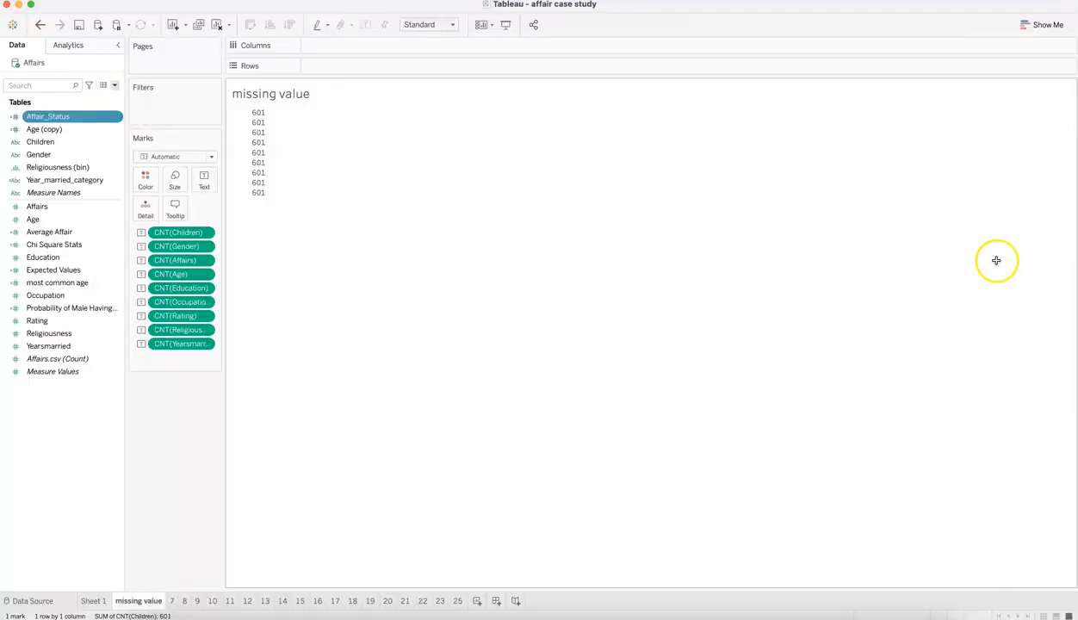
{"action": "left_click", "coordinate": [173, 601]}
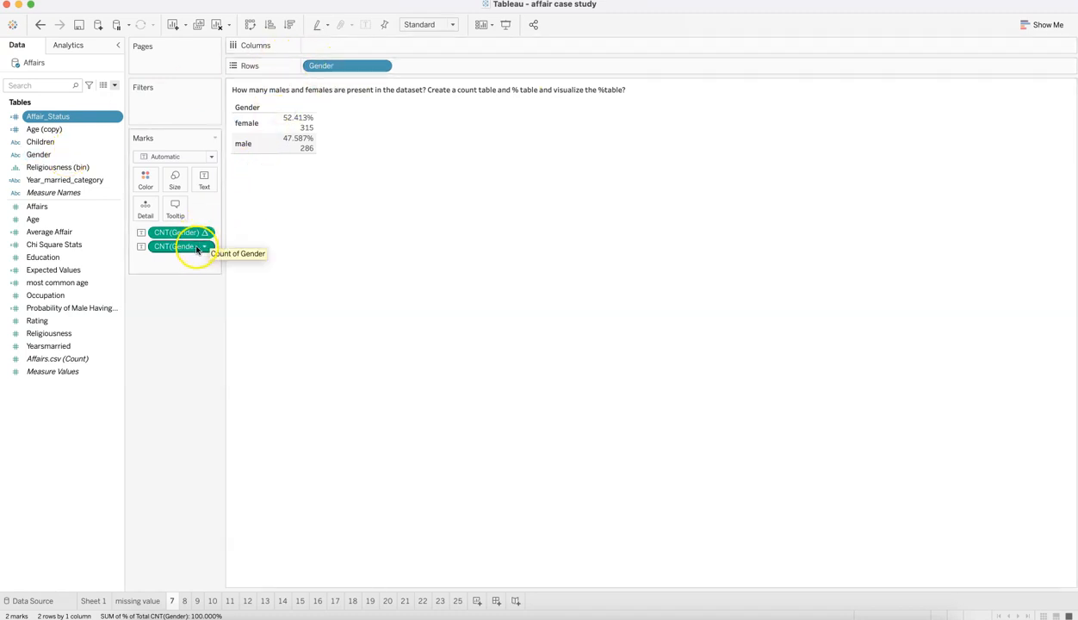
{"action": "mouse_move", "coordinate": [307, 129]}
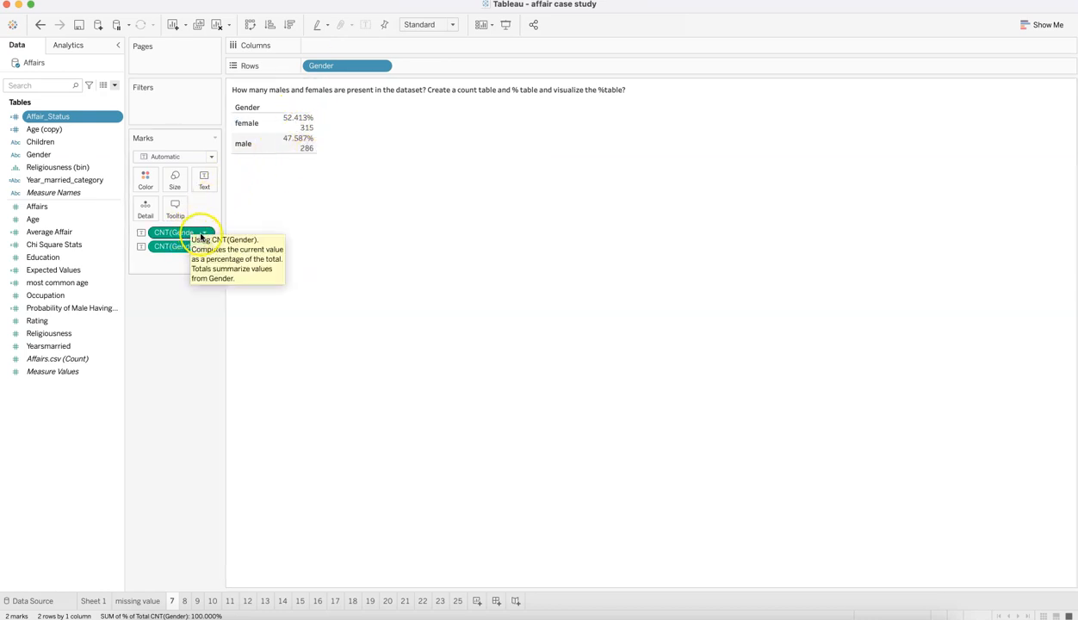
Step: Review the quick table calculation behind the gender percentage without changing it, and inspect the male value in the table
{"action": "left_click", "coordinate": [204, 233]}
{"action": "mouse_move", "coordinate": [232, 437]}
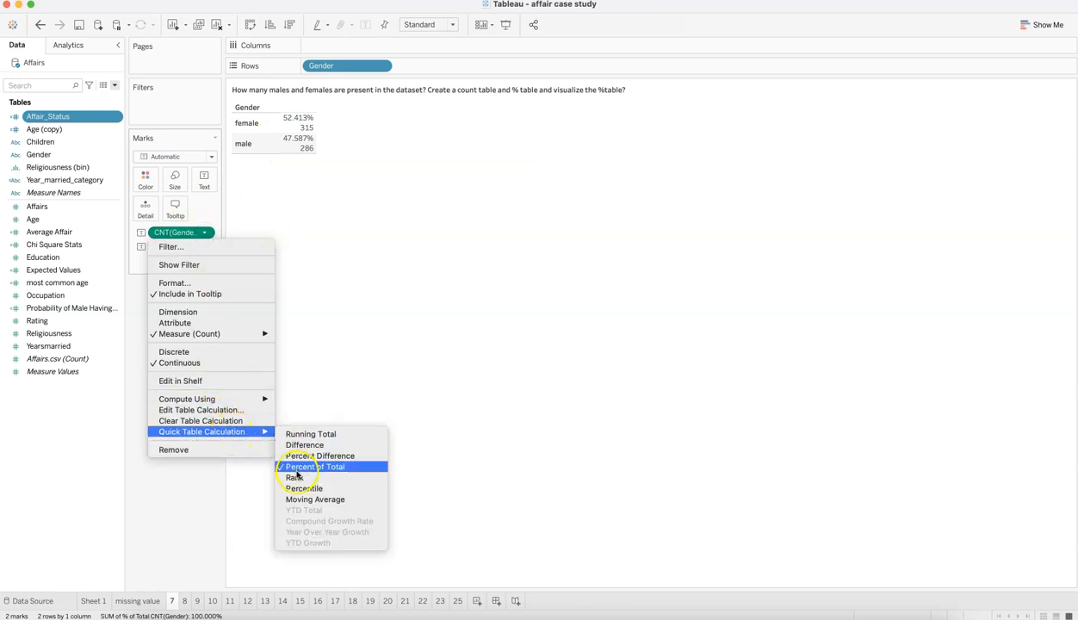
{"action": "left_click", "coordinate": [339, 308]}
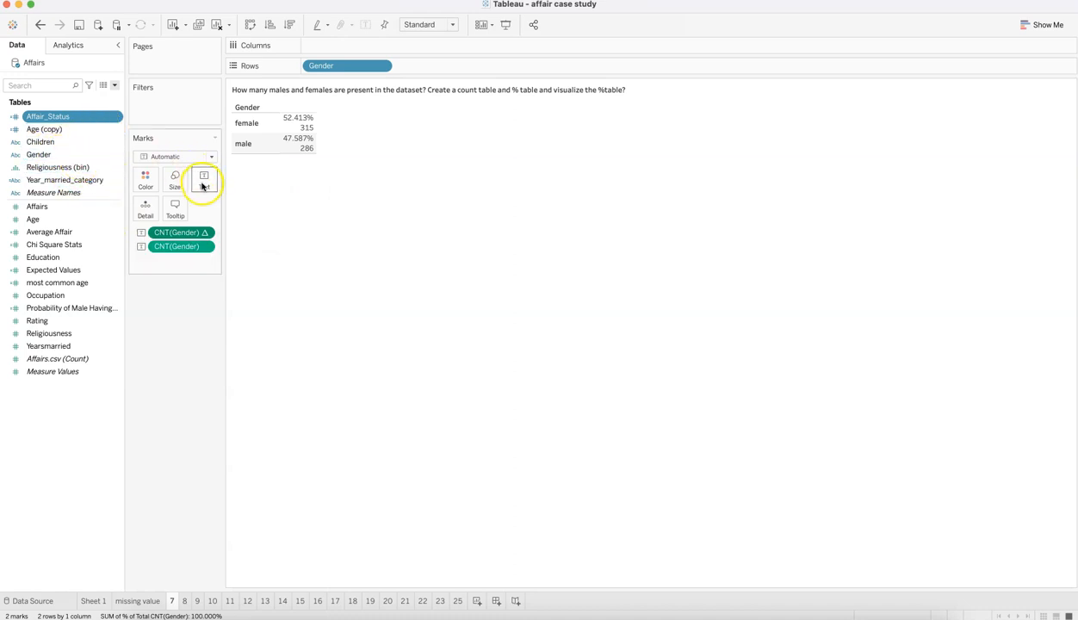
{"action": "mouse_move", "coordinate": [307, 148]}
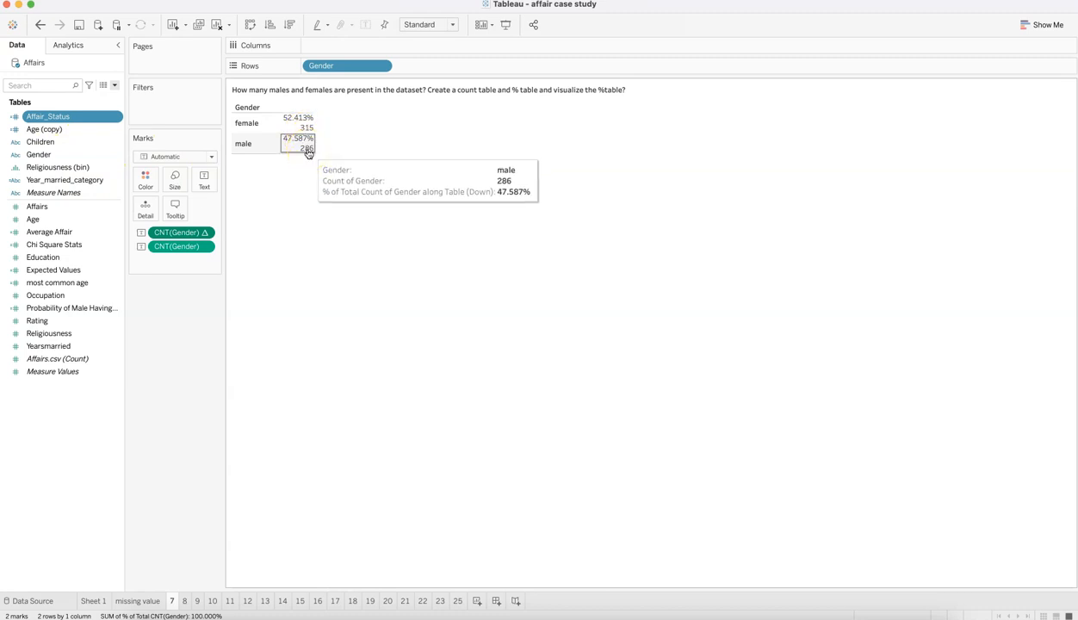
{"action": "left_click", "coordinate": [308, 149]}
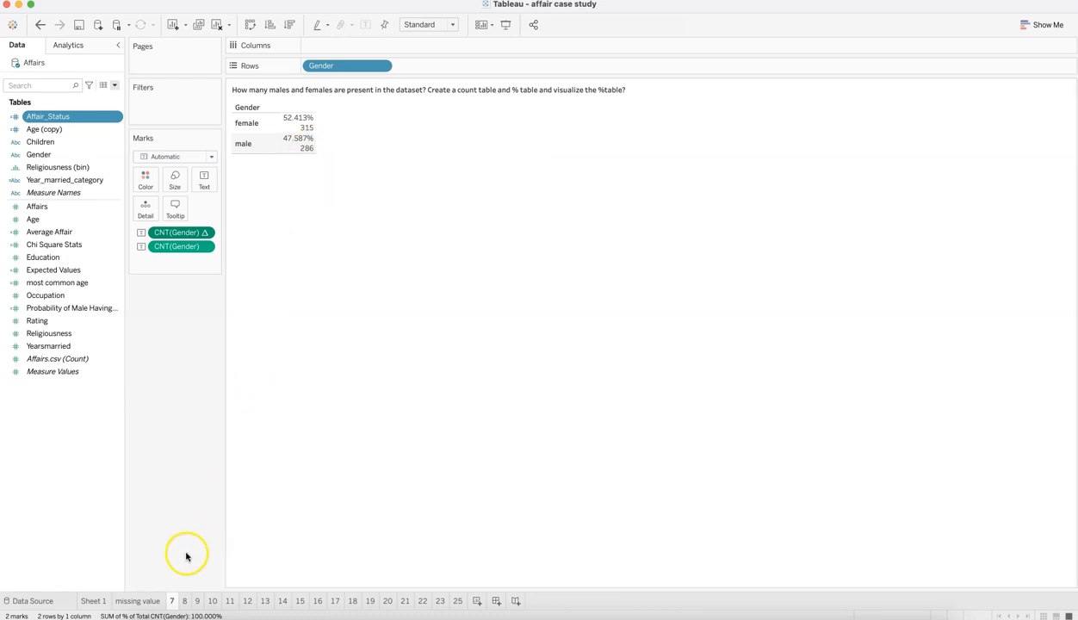
Step: Open sheet 8 on the most common age, and review how the Age and Age (copy) fields relate to its rows
{"action": "left_click", "coordinate": [186, 601]}
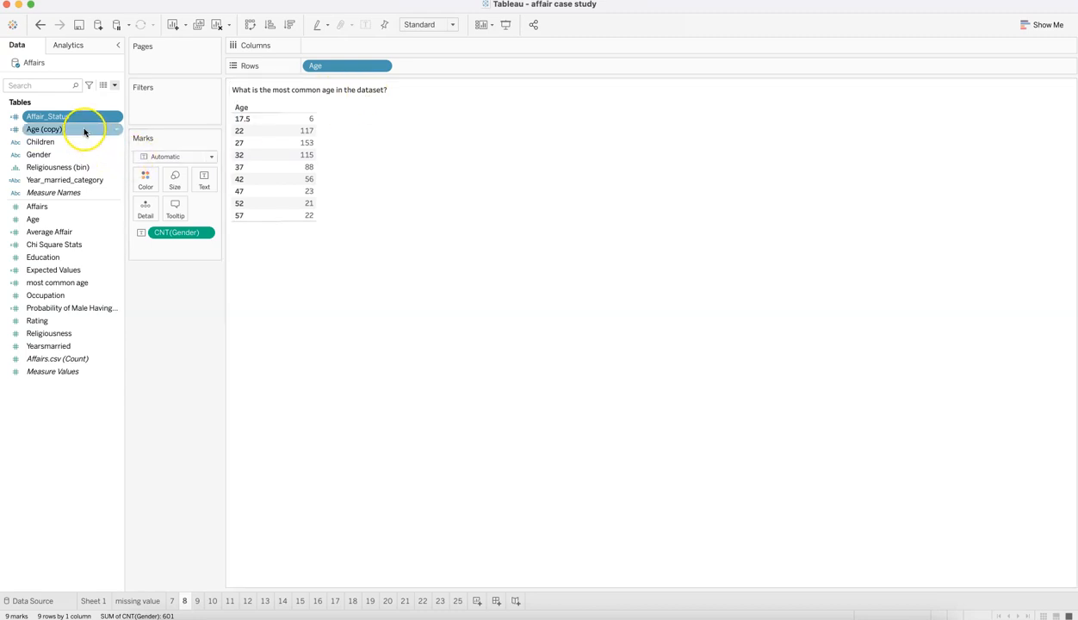
{"action": "left_click_drag", "start_coordinate": [86, 219], "coordinate": [325, 65]}
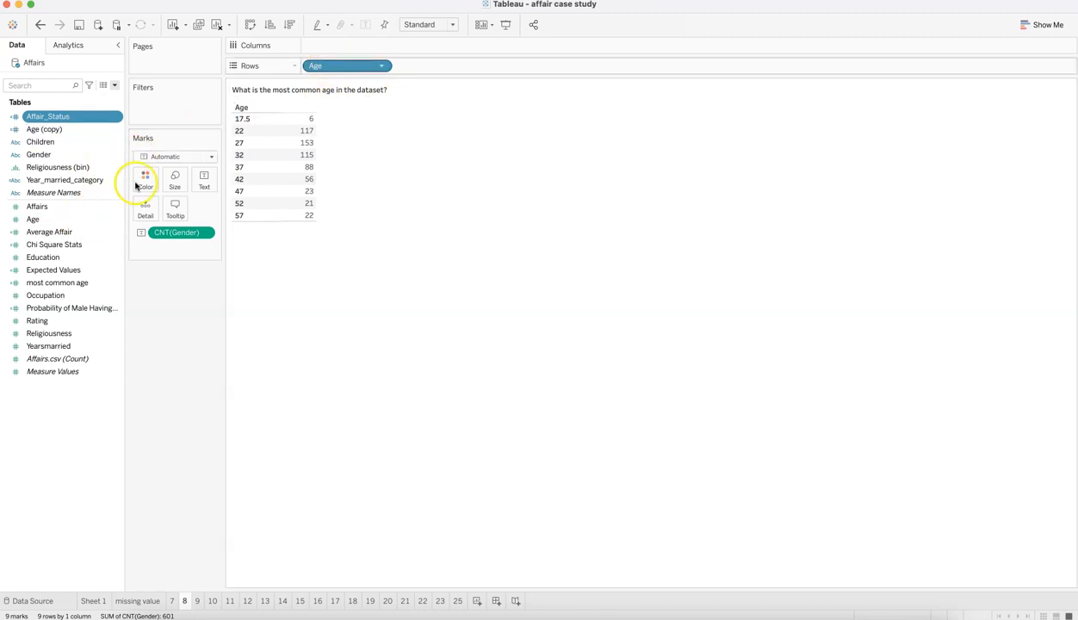
{"action": "left_click", "coordinate": [74, 129], "text": "super"}
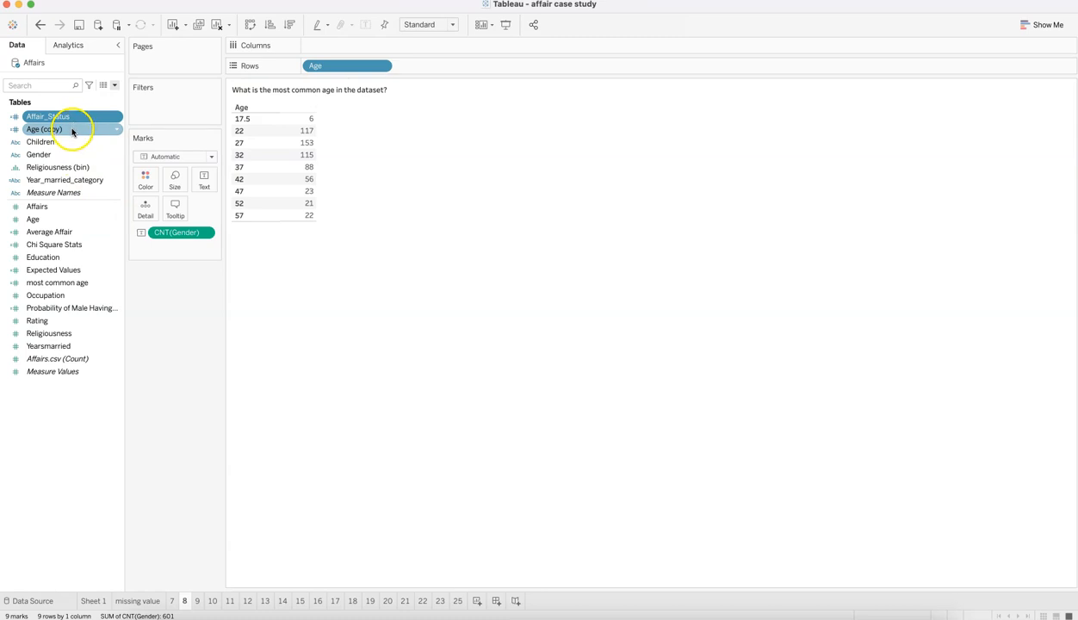
{"action": "left_click", "coordinate": [116, 222]}
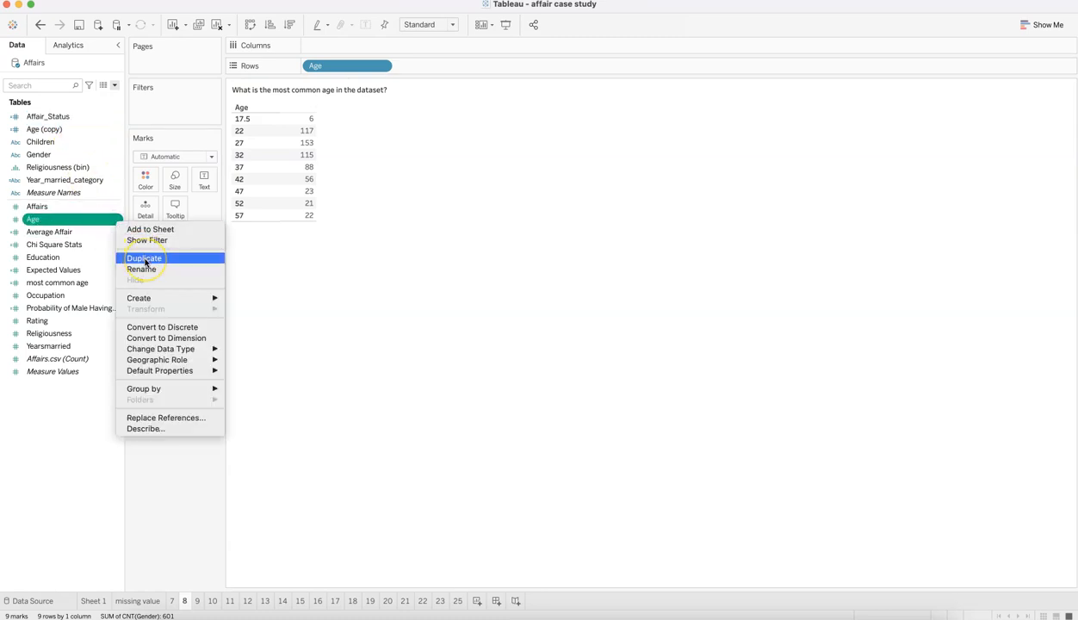
{"action": "left_click", "coordinate": [55, 134]}
{"action": "left_click", "coordinate": [95, 131]}
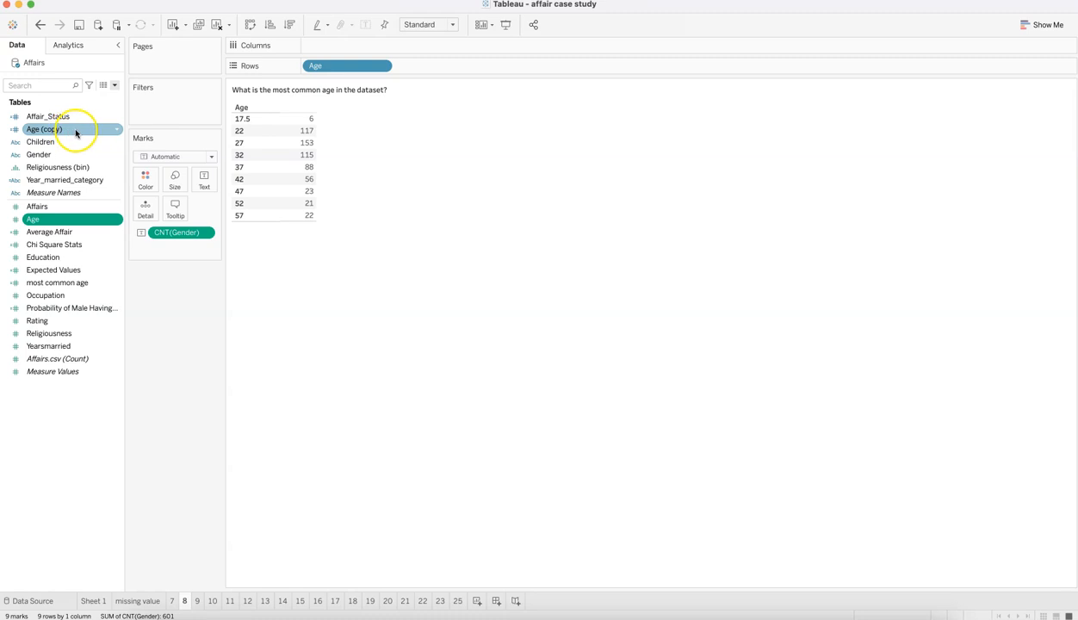
{"action": "left_click_drag", "start_coordinate": [76, 132], "coordinate": [328, 65]}
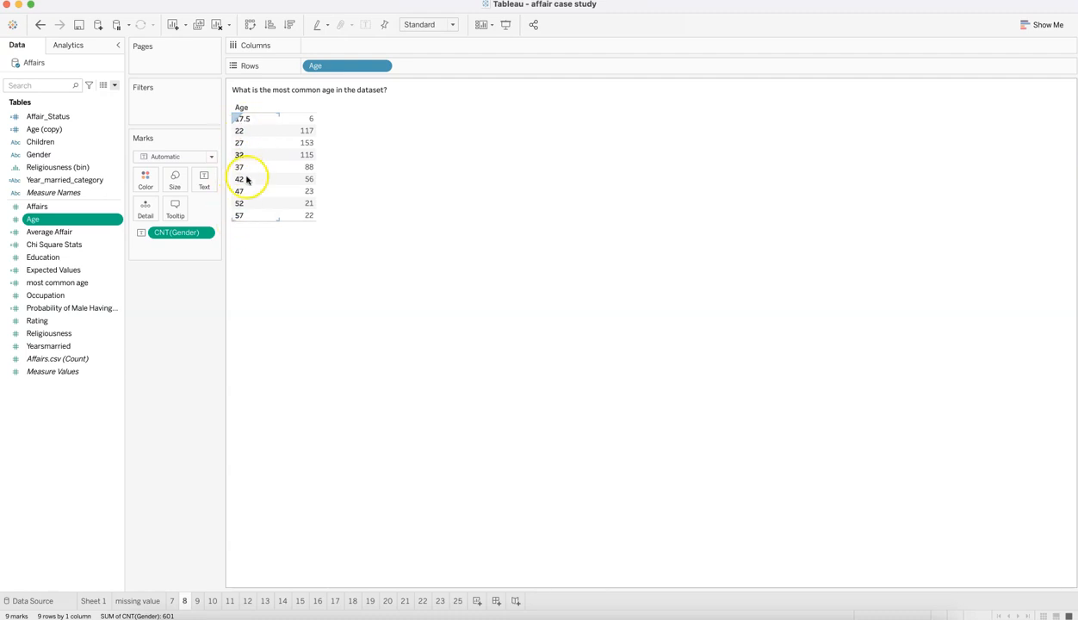
Step: Look up the age range for age code 27 in the Mapping Table sheet of the Excel workbook
{"action": "left_click", "coordinate": [310, 612]}
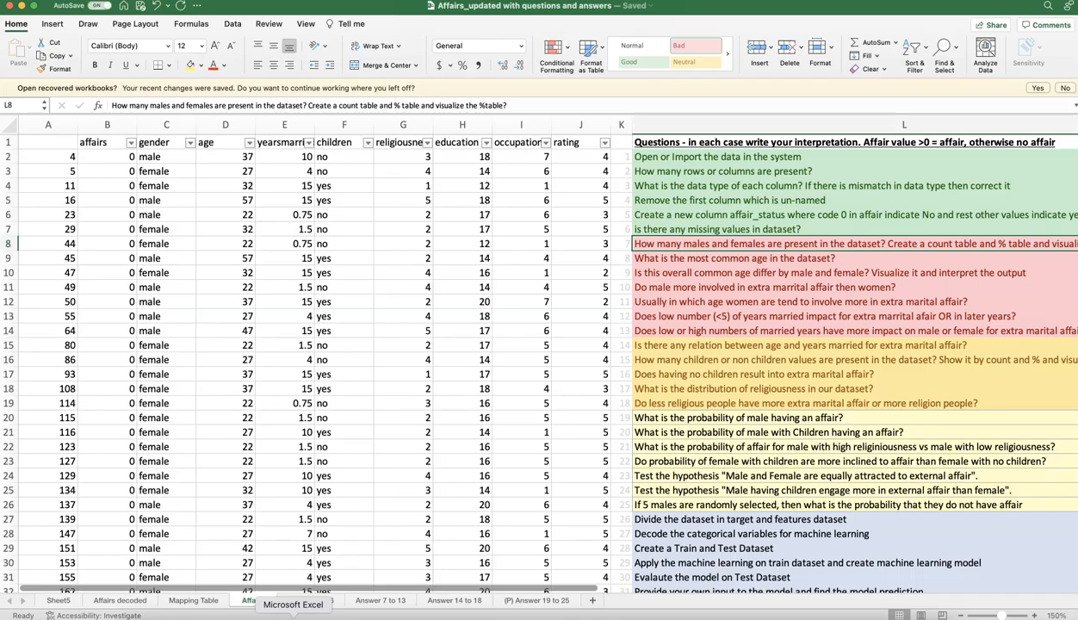
{"action": "left_click", "coordinate": [194, 600]}
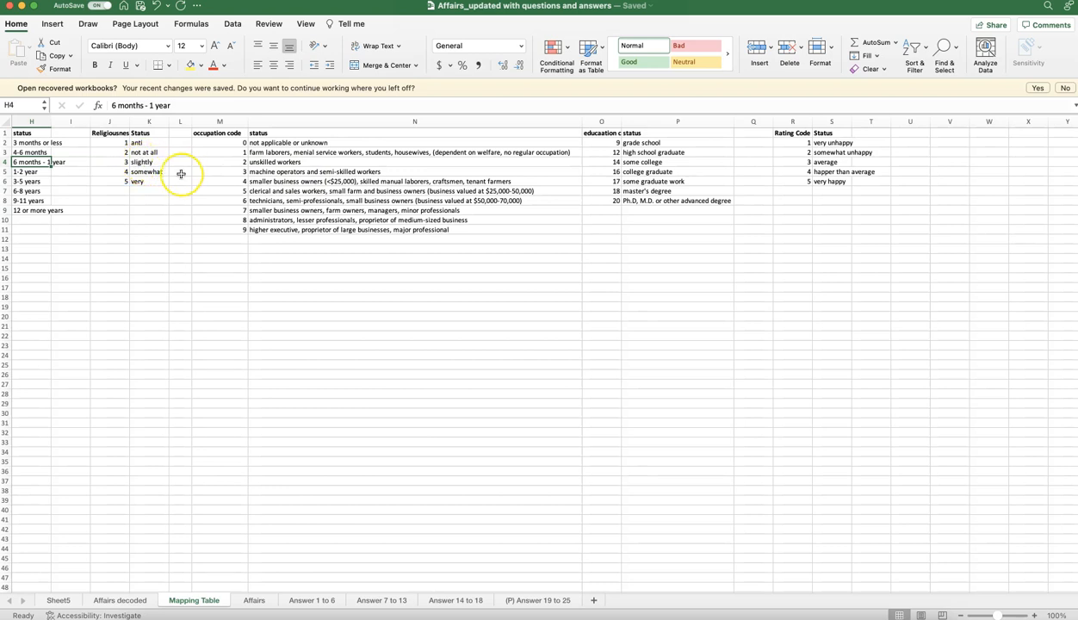
{"action": "scroll", "coordinate": [181, 174], "scroll_direction": "left", "scroll_amount": 10}
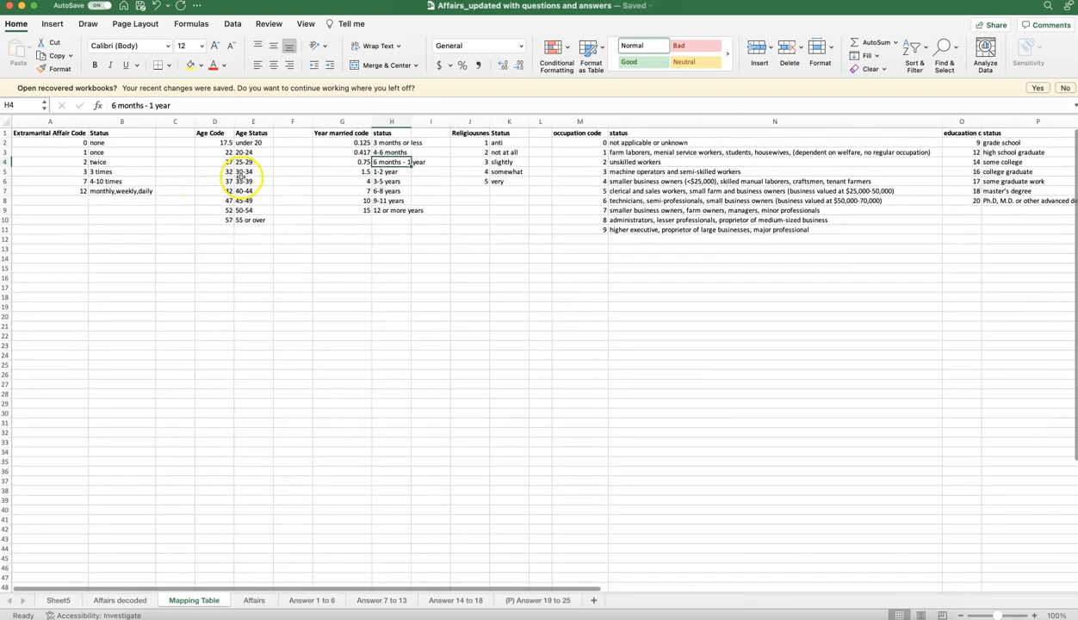
{"action": "left_click_drag", "start_coordinate": [217, 161], "coordinate": [249, 162]}
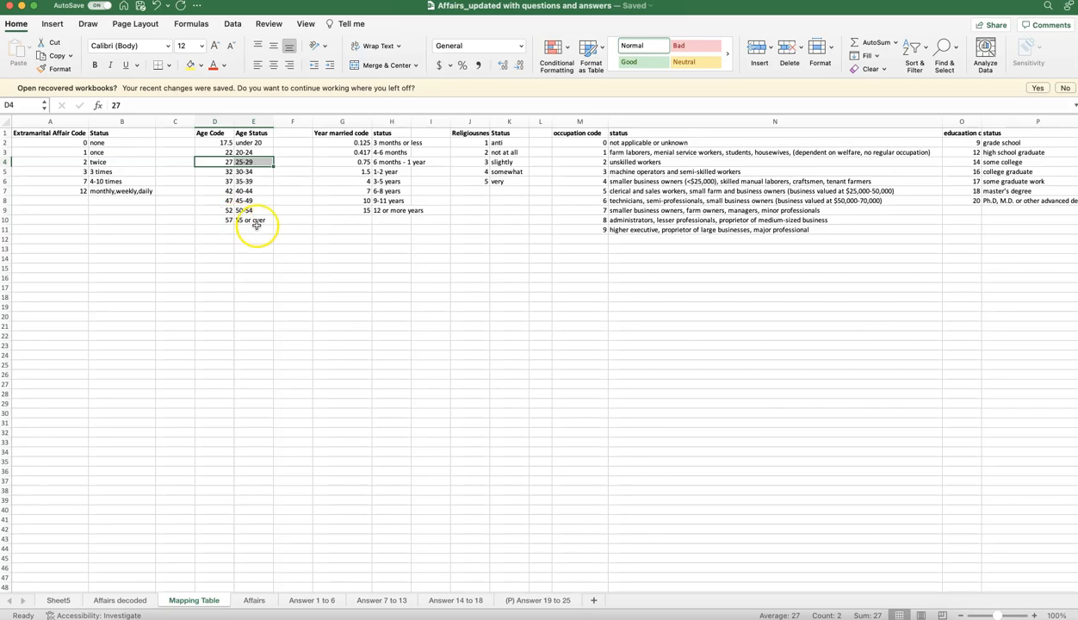
Step: Return to Tableau, open sheet 9 and remove its Age (copy) filter
{"action": "key", "text": "super+Tab"}
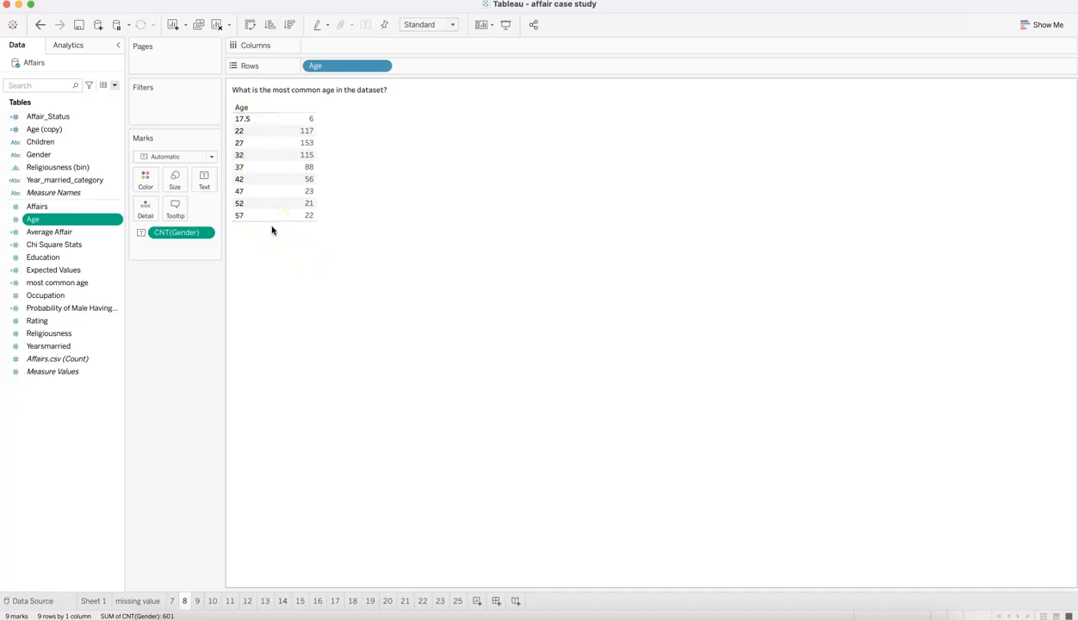
{"action": "left_click", "coordinate": [196, 602]}
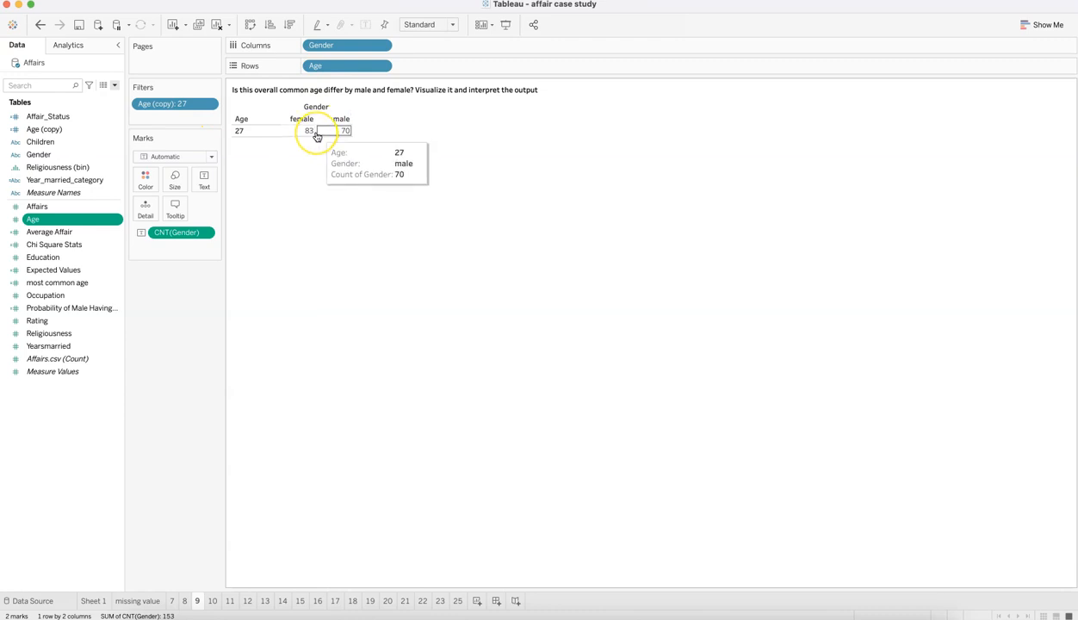
{"action": "left_click_drag", "start_coordinate": [175, 104], "coordinate": [169, 410]}
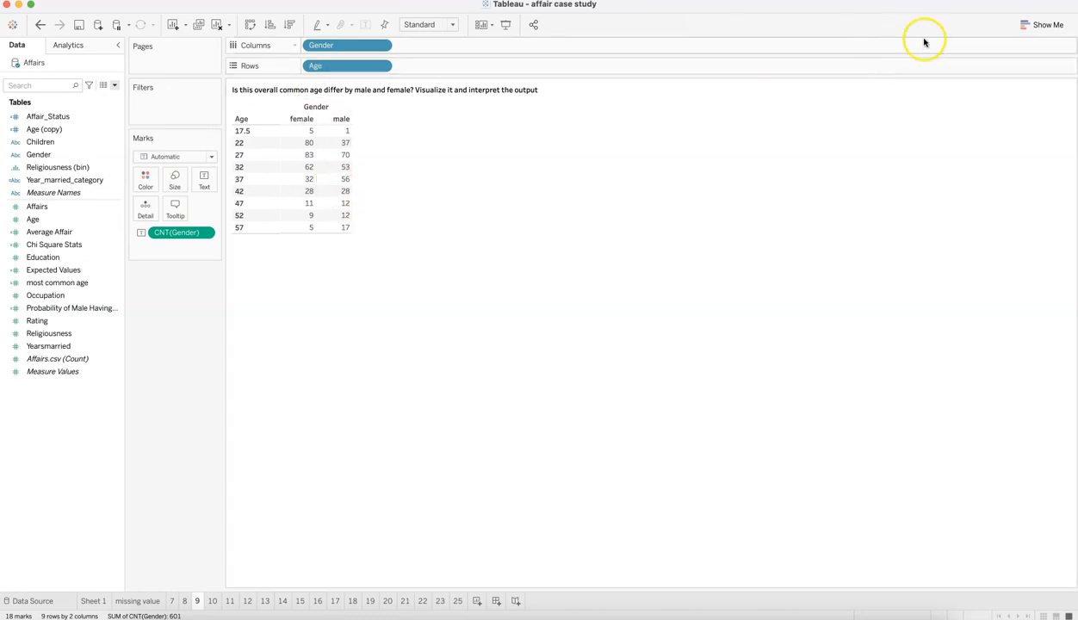
Step: Turn the age and gender table on sheet 9 into side-by-side bars, and place Age before Gender in the columns
{"action": "left_click", "coordinate": [1043, 24]}
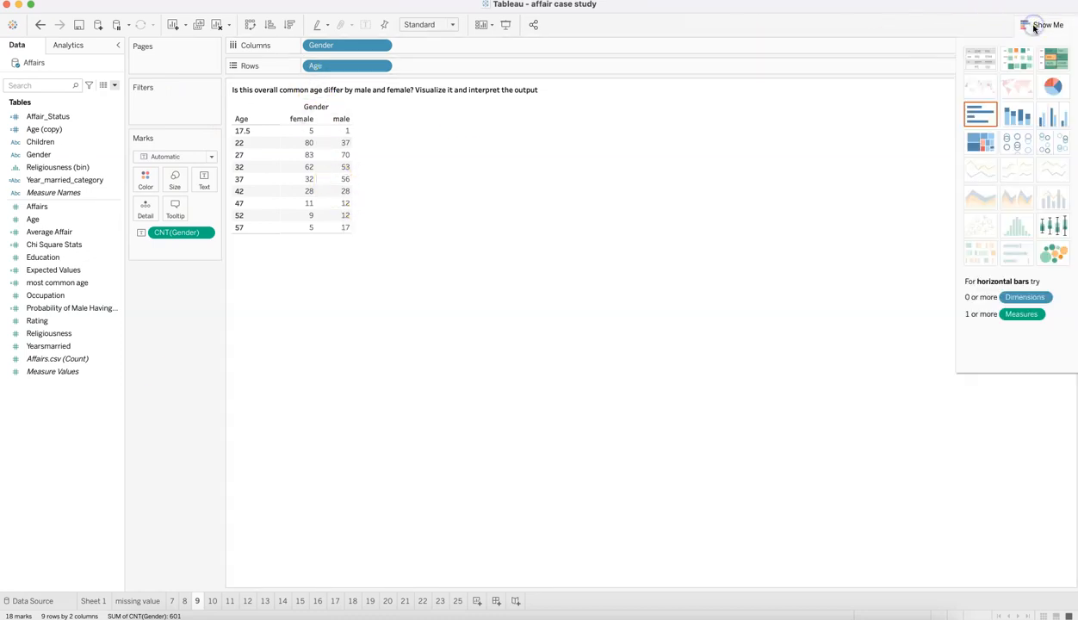
{"action": "left_click", "coordinate": [1043, 118]}
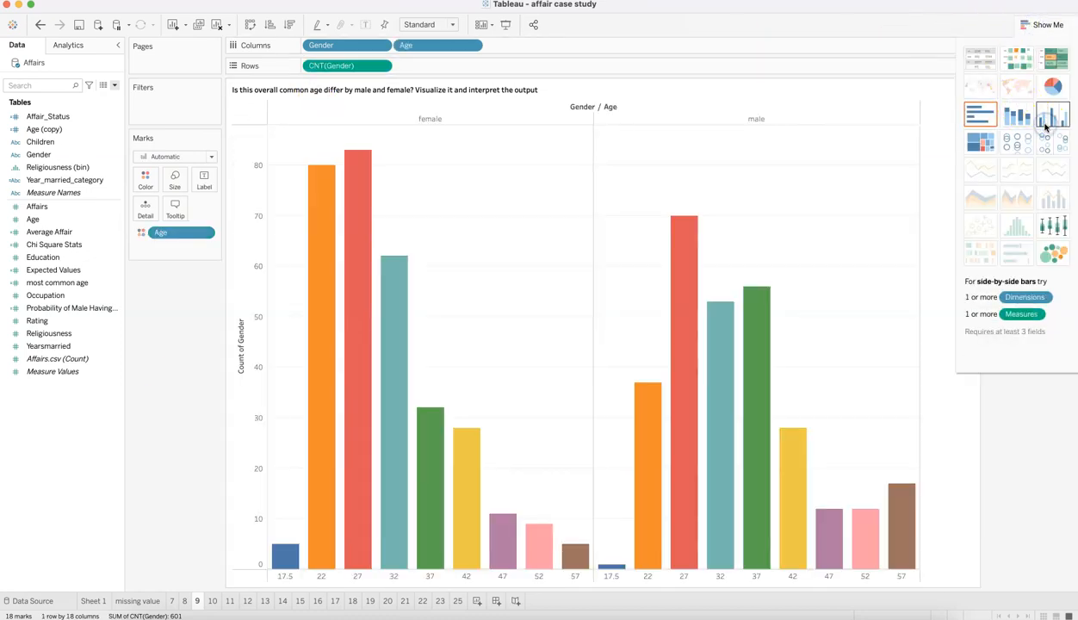
{"action": "left_click", "coordinate": [1044, 26]}
{"action": "left_click_drag", "start_coordinate": [425, 47], "coordinate": [310, 52]}
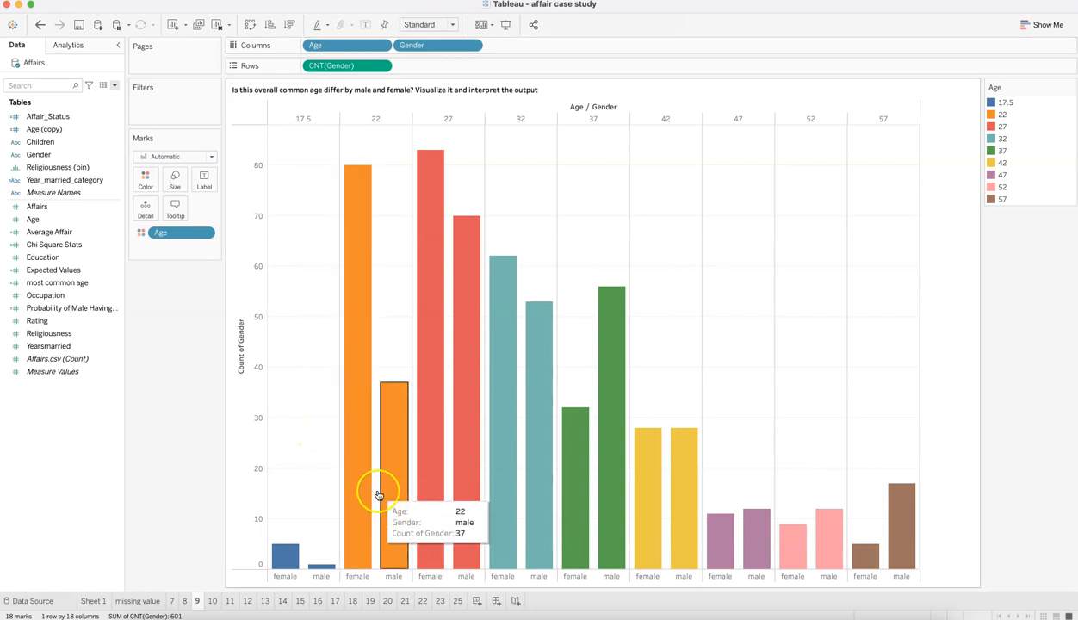
Step: Compare the age 27 bars for females and males on sheet 9 with the age 27 count on sheet 8
{"action": "mouse_move", "coordinate": [440, 231]}
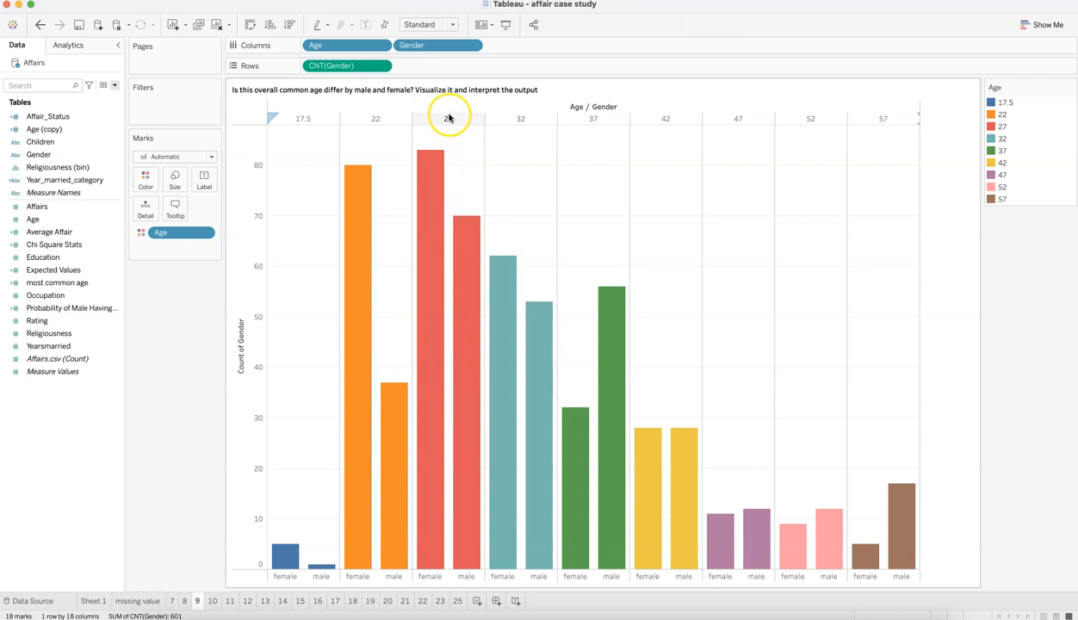
{"action": "left_click", "coordinate": [187, 602]}
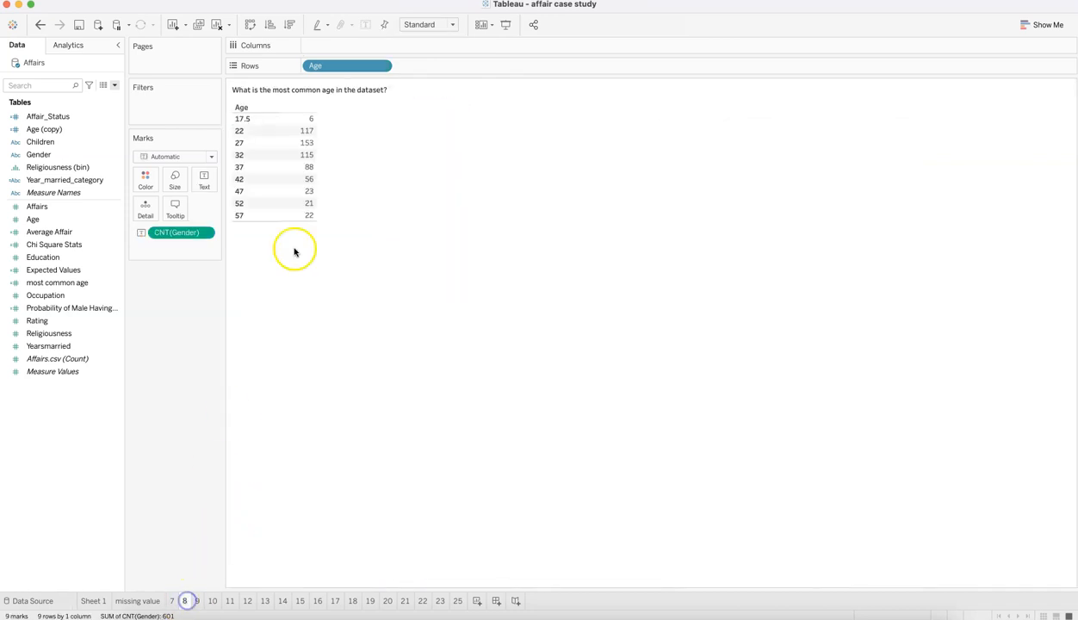
{"action": "mouse_move", "coordinate": [303, 153]}
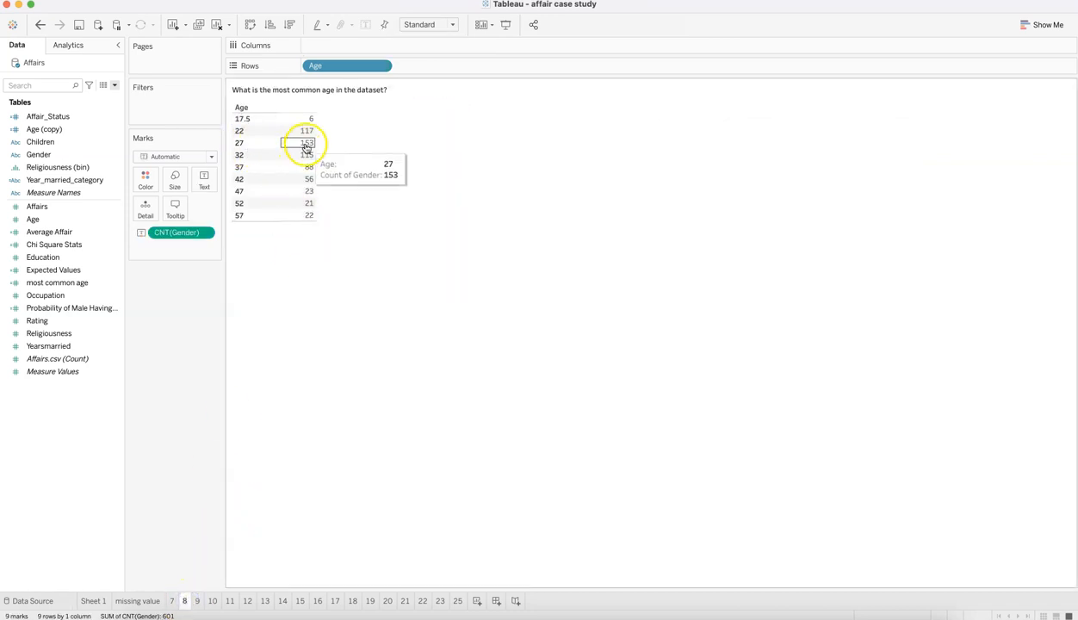
{"action": "left_click", "coordinate": [196, 606]}
{"action": "mouse_move", "coordinate": [433, 181]}
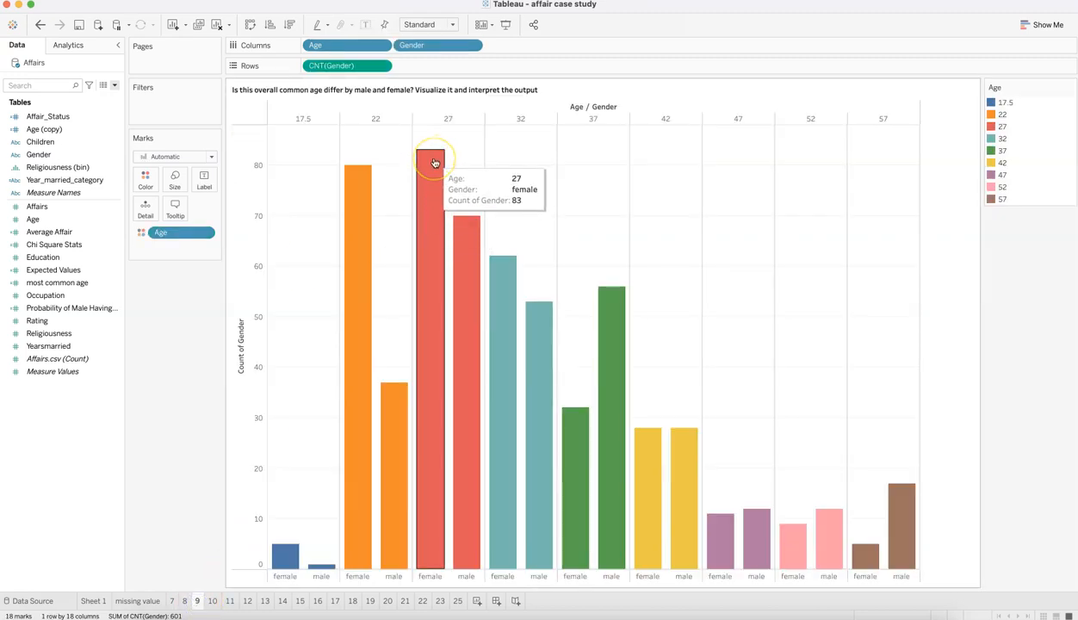
Step: Place Gender before Age in the columns of sheet 9 and compare the age 27 bars within each gender
{"action": "mouse_move", "coordinate": [475, 240]}
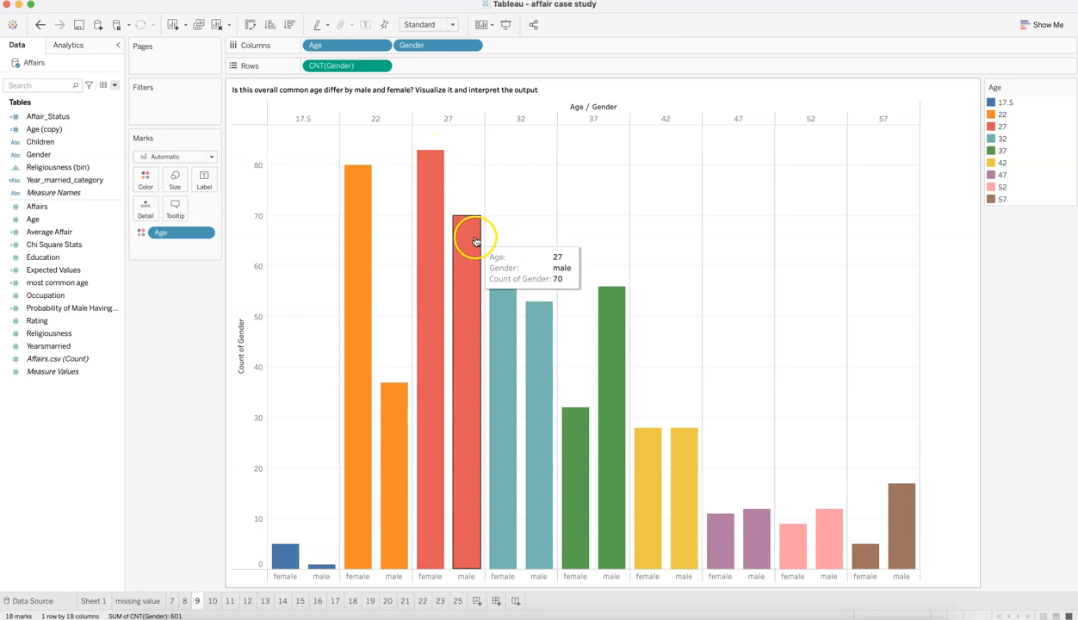
{"action": "mouse_move", "coordinate": [357, 204]}
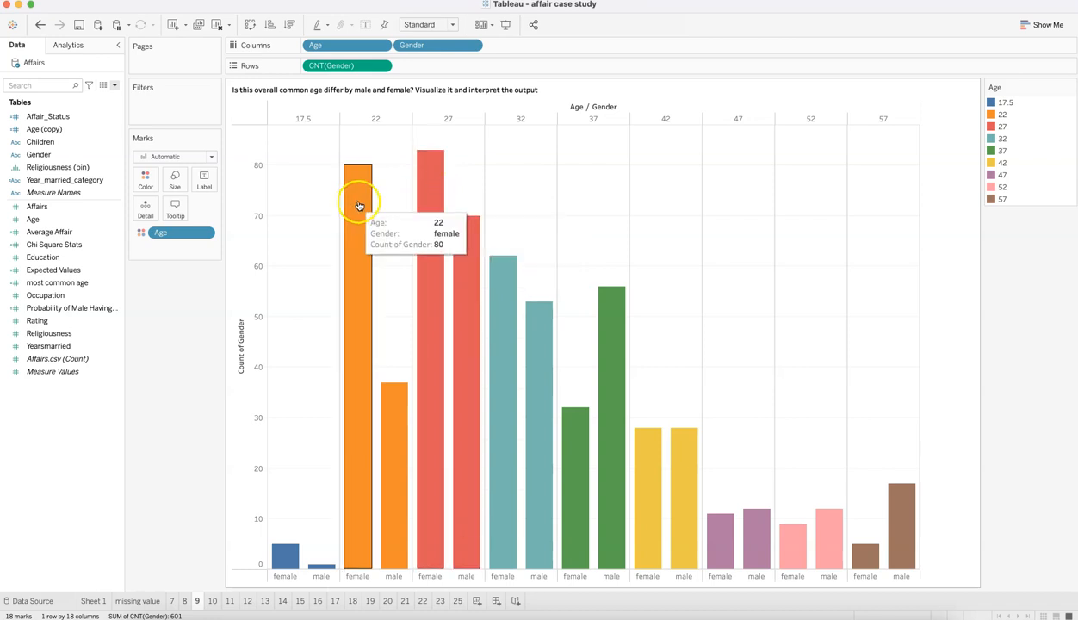
{"action": "mouse_move", "coordinate": [397, 414]}
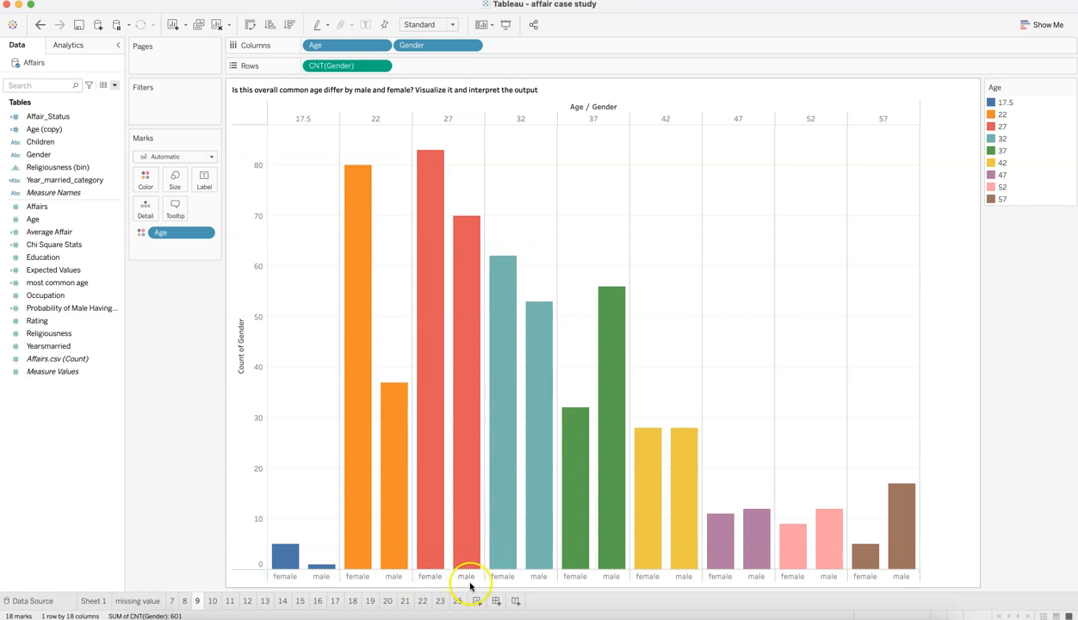
{"action": "left_click_drag", "start_coordinate": [361, 44], "coordinate": [514, 45]}
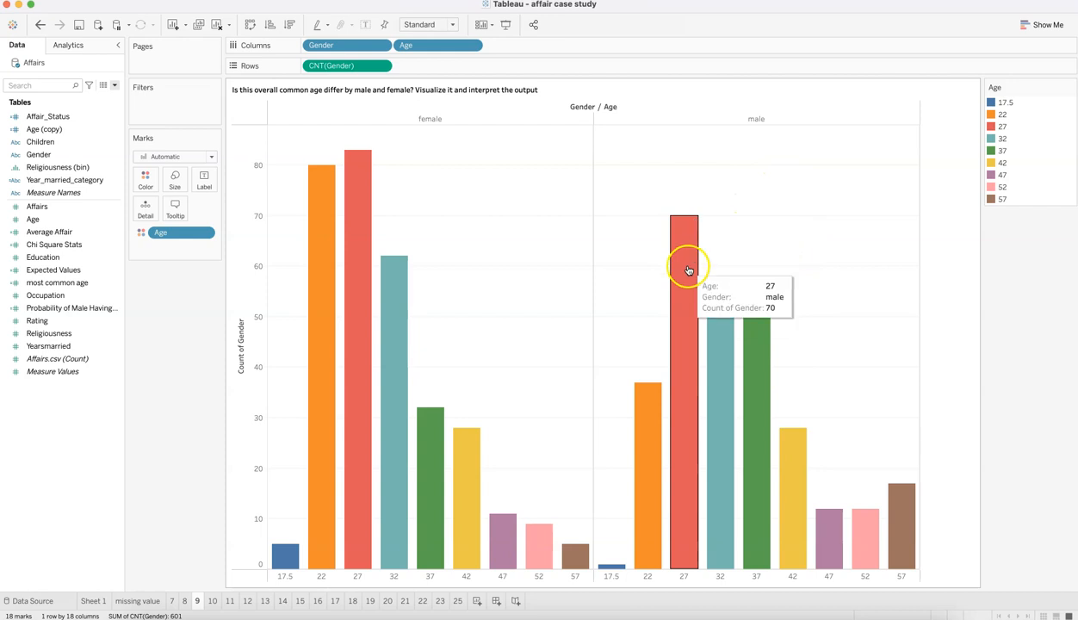
{"action": "mouse_move", "coordinate": [348, 224]}
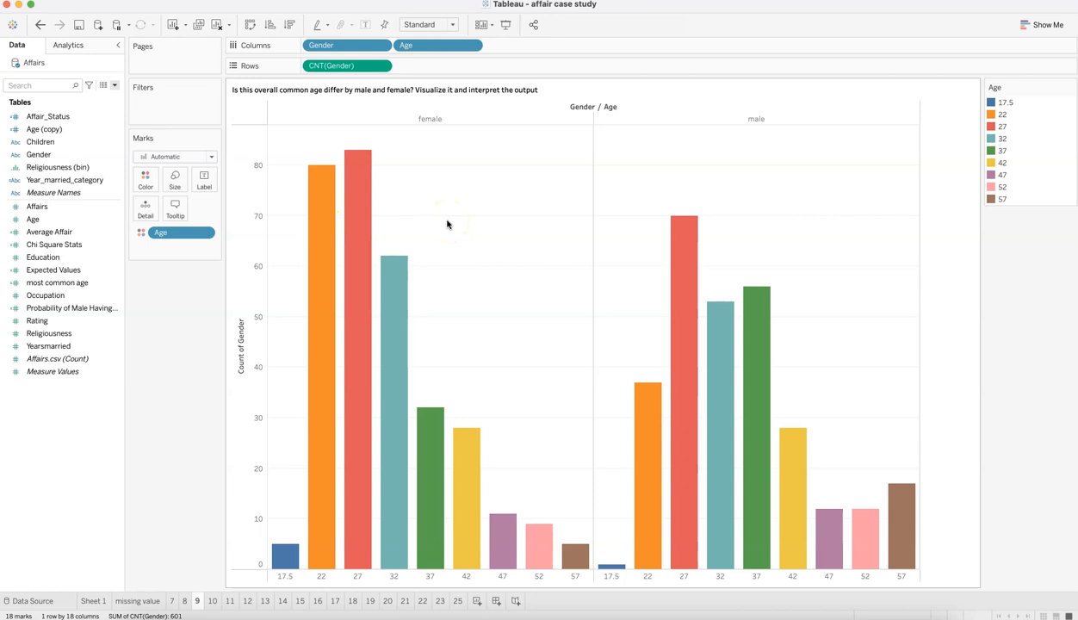
Step: Open sheet 10, check the table calculation and compute direction of the Affair_Status count, and compare the female and male percentages
{"action": "left_click", "coordinate": [214, 601]}
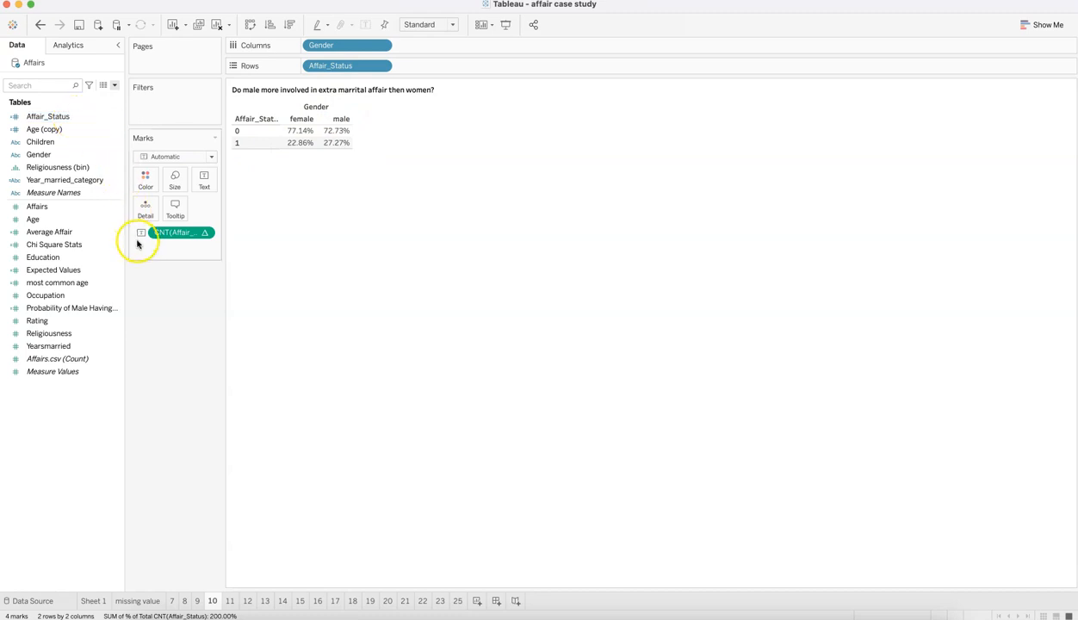
{"action": "mouse_move", "coordinate": [175, 240]}
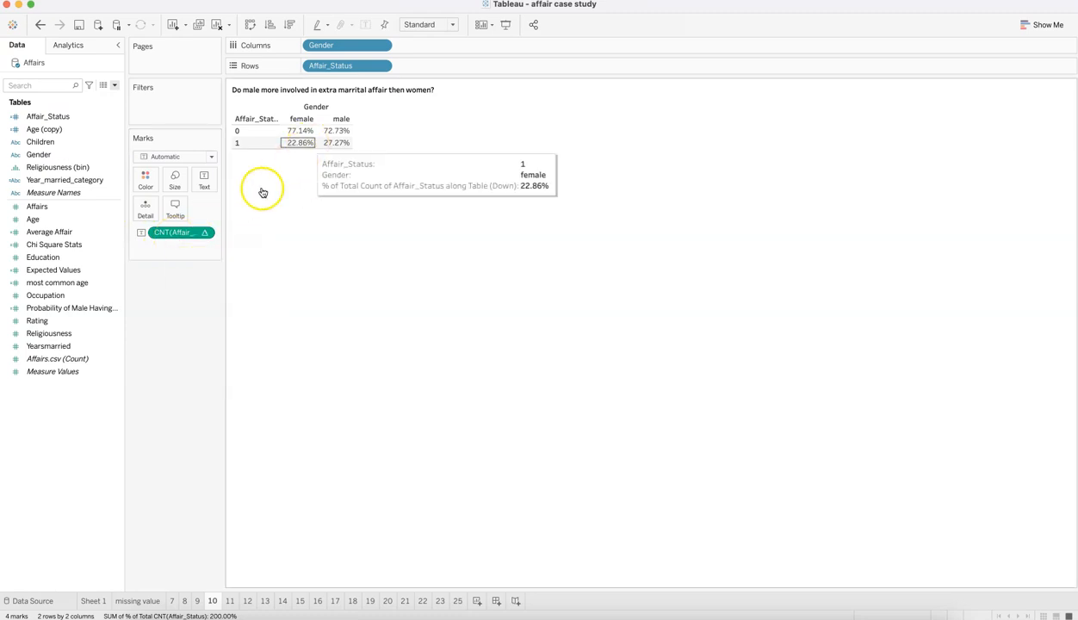
{"action": "left_click", "coordinate": [205, 235]}
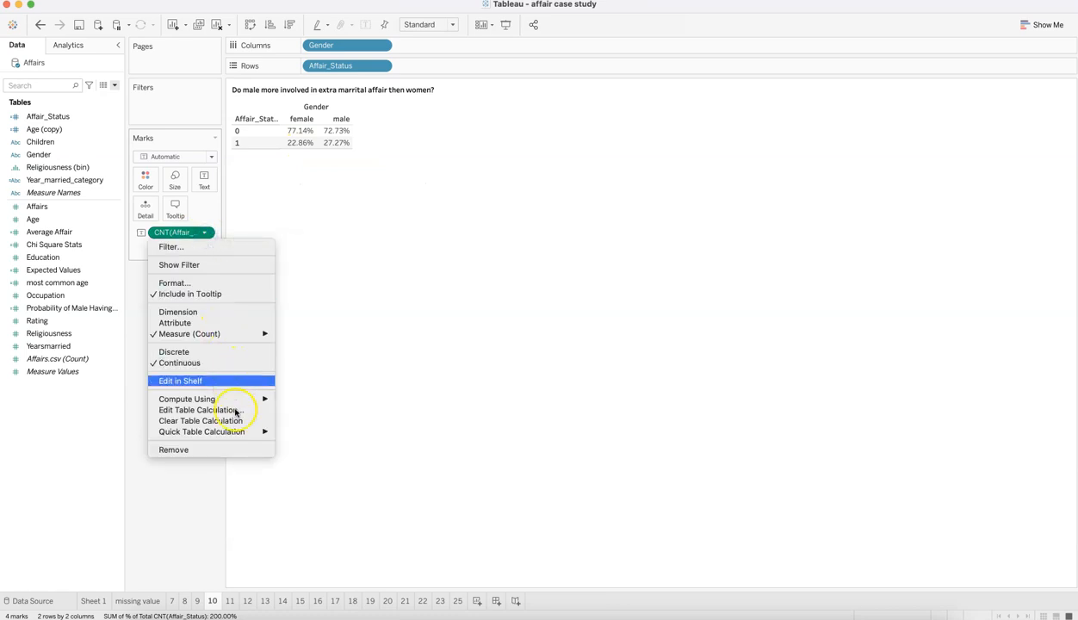
{"action": "mouse_move", "coordinate": [246, 431]}
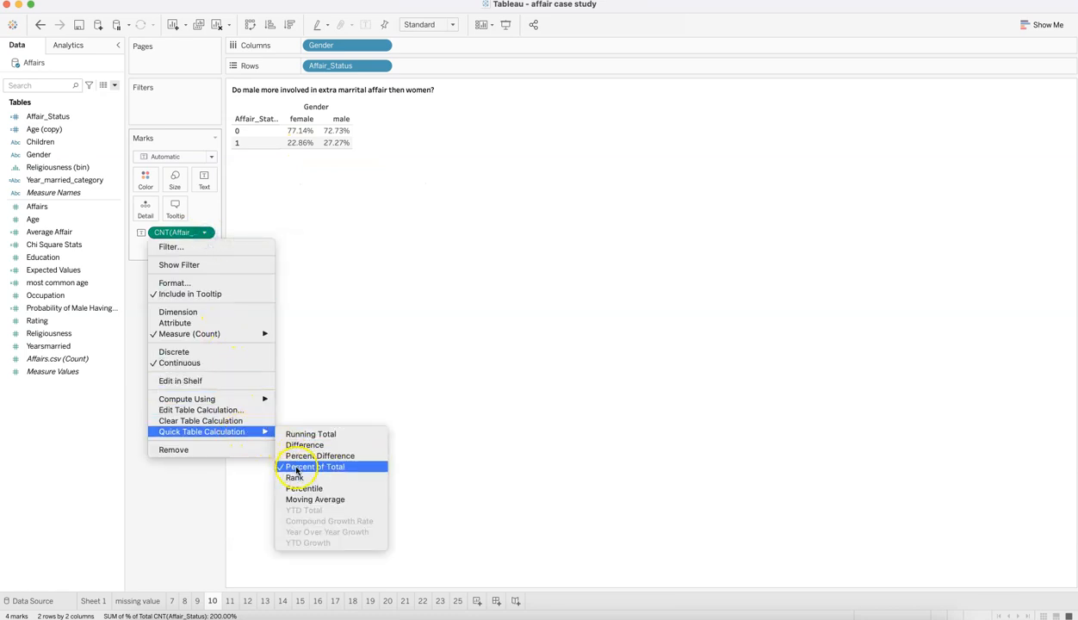
{"action": "mouse_move", "coordinate": [258, 400]}
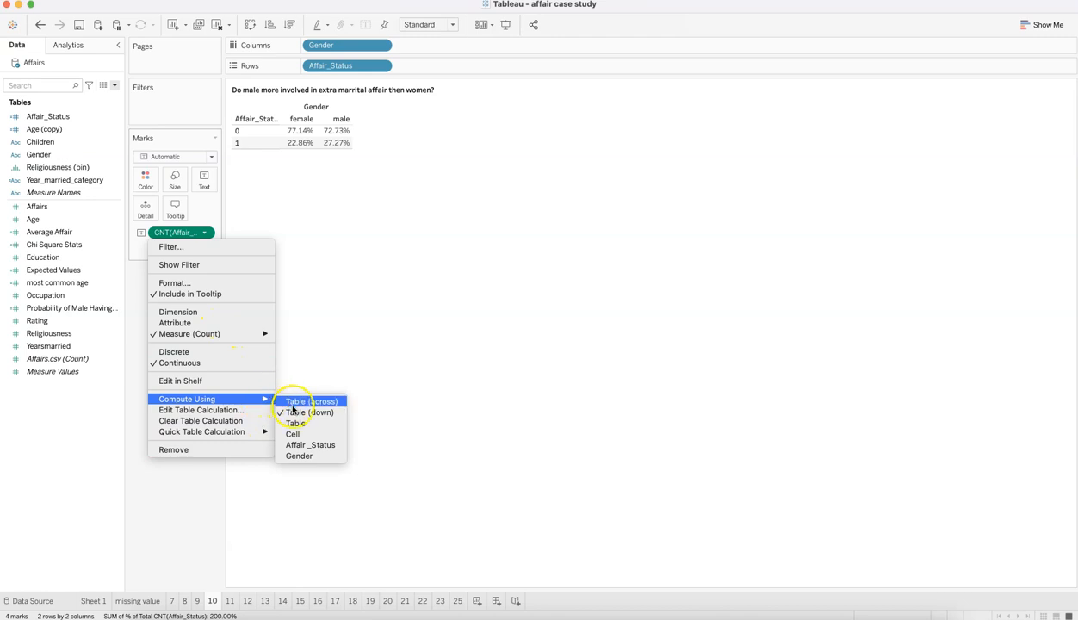
{"action": "left_click", "coordinate": [349, 190]}
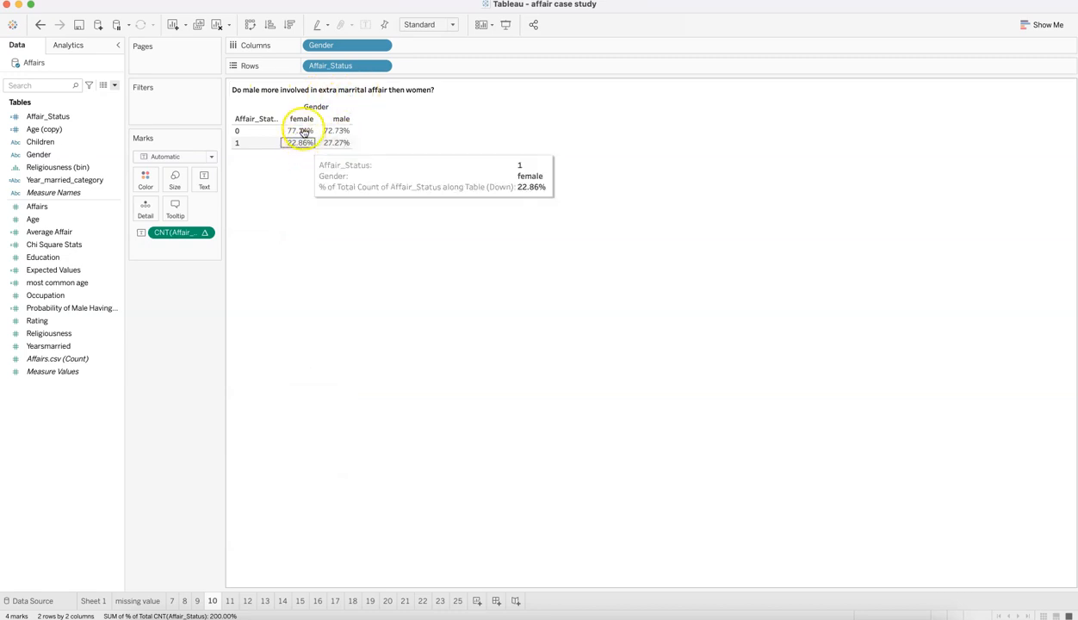
{"action": "mouse_move", "coordinate": [298, 132]}
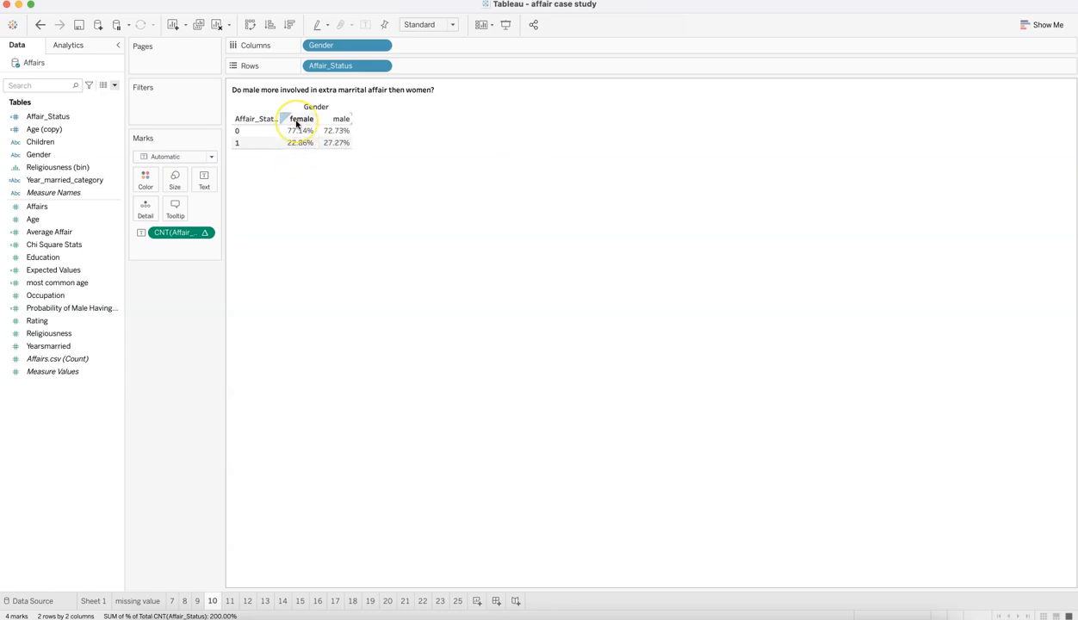
{"action": "mouse_move", "coordinate": [343, 143]}
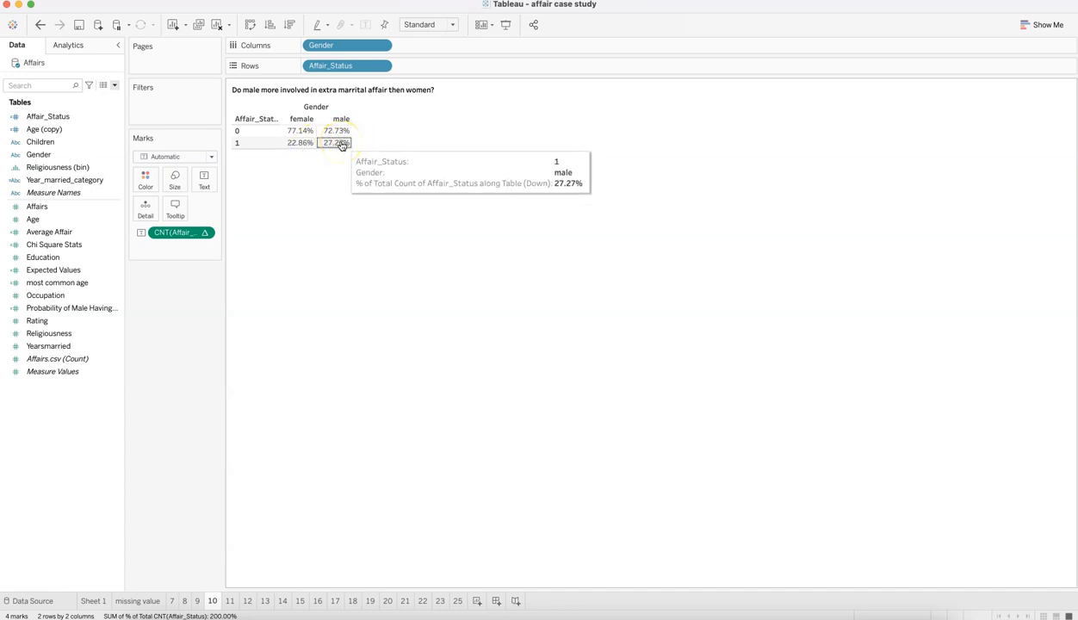
Step: Open sheet 11 and review which values its Gender filter includes
{"action": "left_click", "coordinate": [229, 601]}
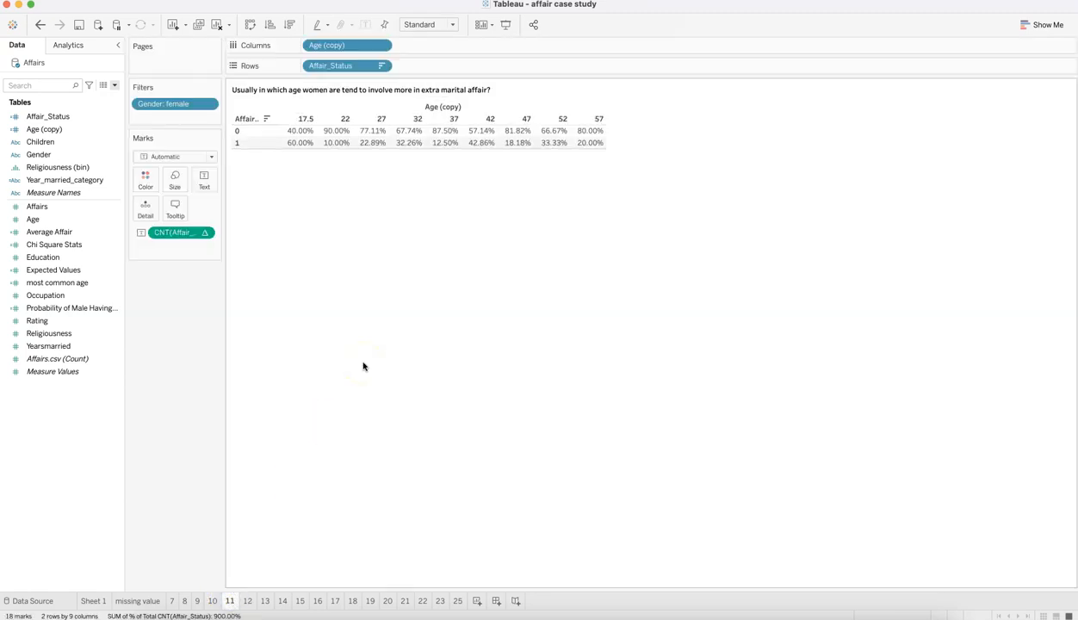
{"action": "left_click", "coordinate": [313, 93]}
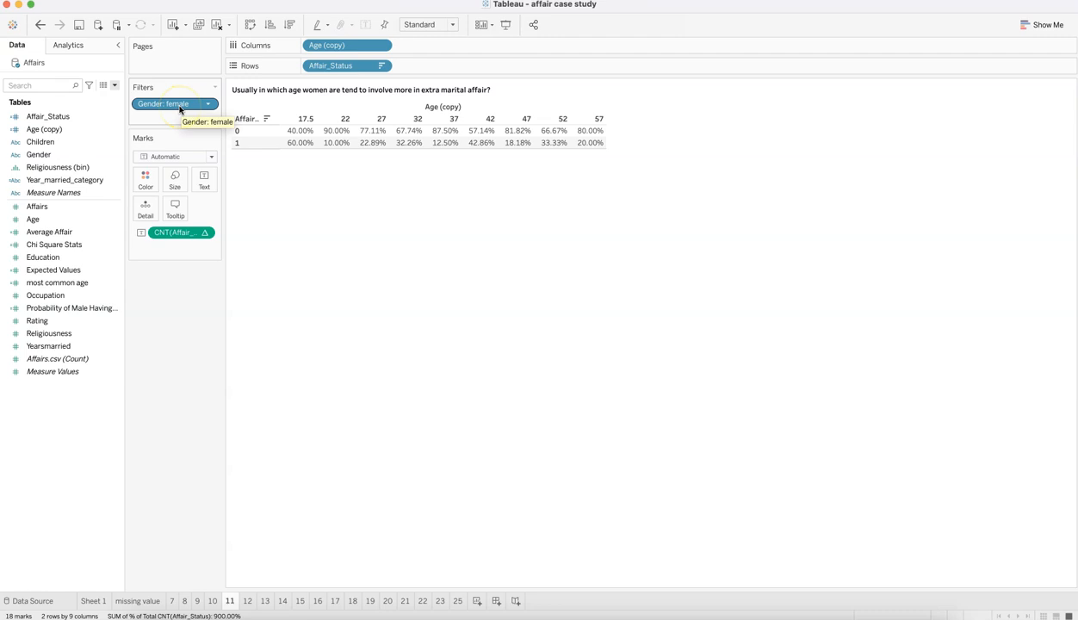
{"action": "left_click", "coordinate": [78, 156]}
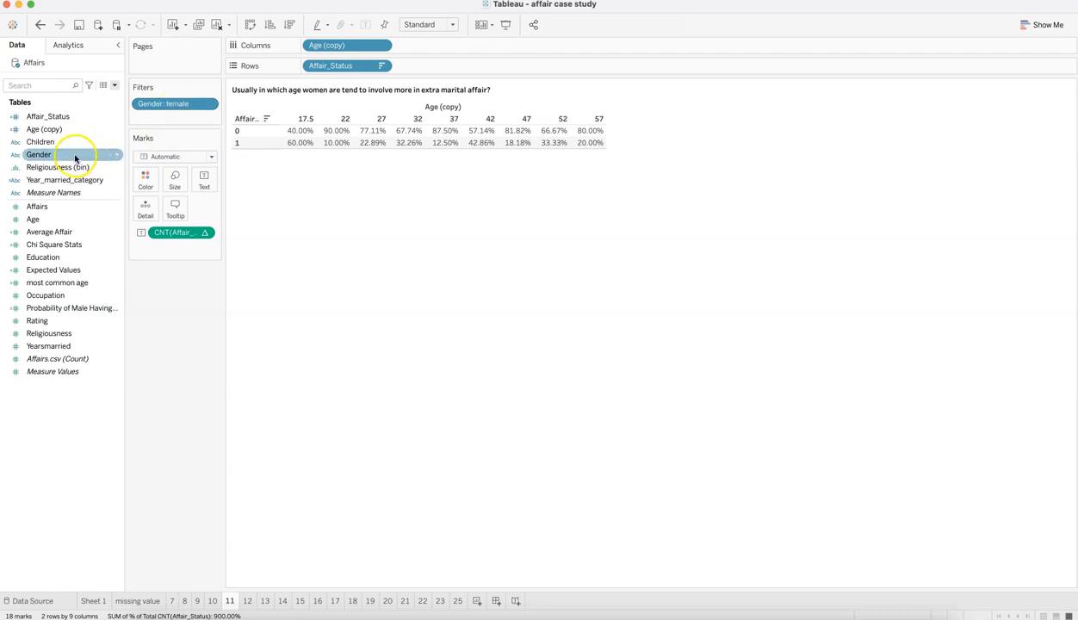
{"action": "left_click", "coordinate": [208, 105]}
{"action": "left_click", "coordinate": [205, 115]}
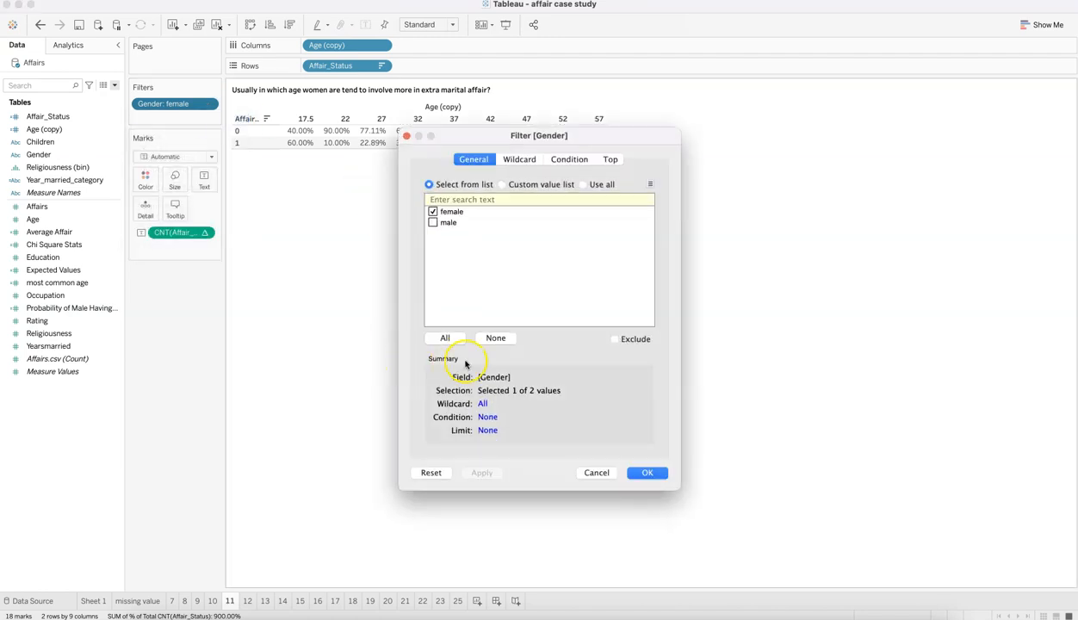
{"action": "left_click", "coordinate": [640, 467]}
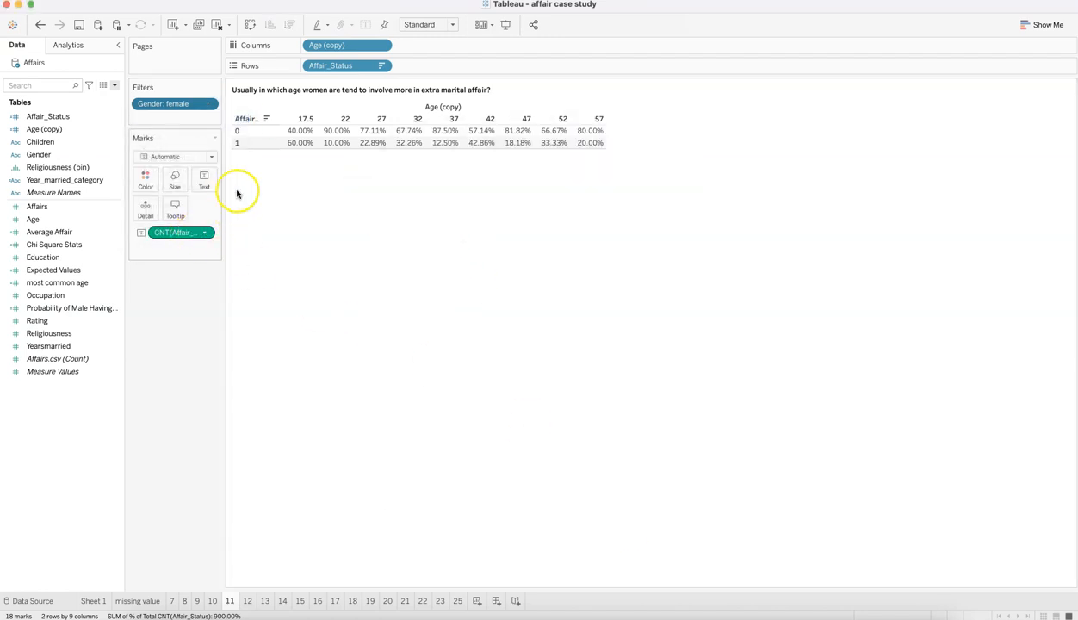
Step: Check the calculation options of the Affair_Status count on sheet 11 and examine the women's affair percentages by age
{"action": "left_click", "coordinate": [205, 232]}
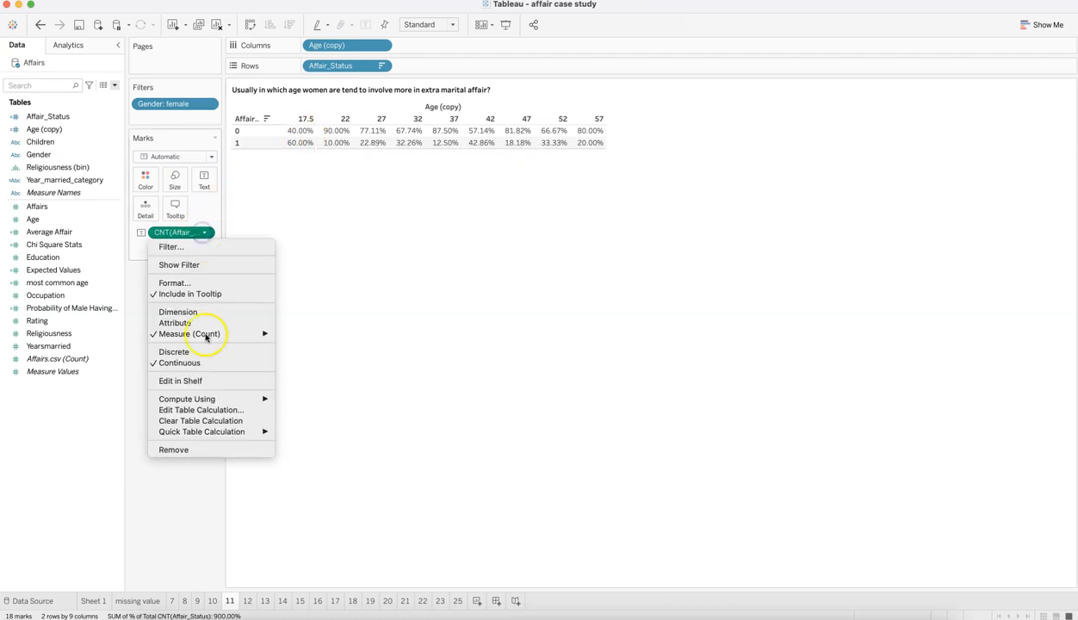
{"action": "mouse_move", "coordinate": [228, 437]}
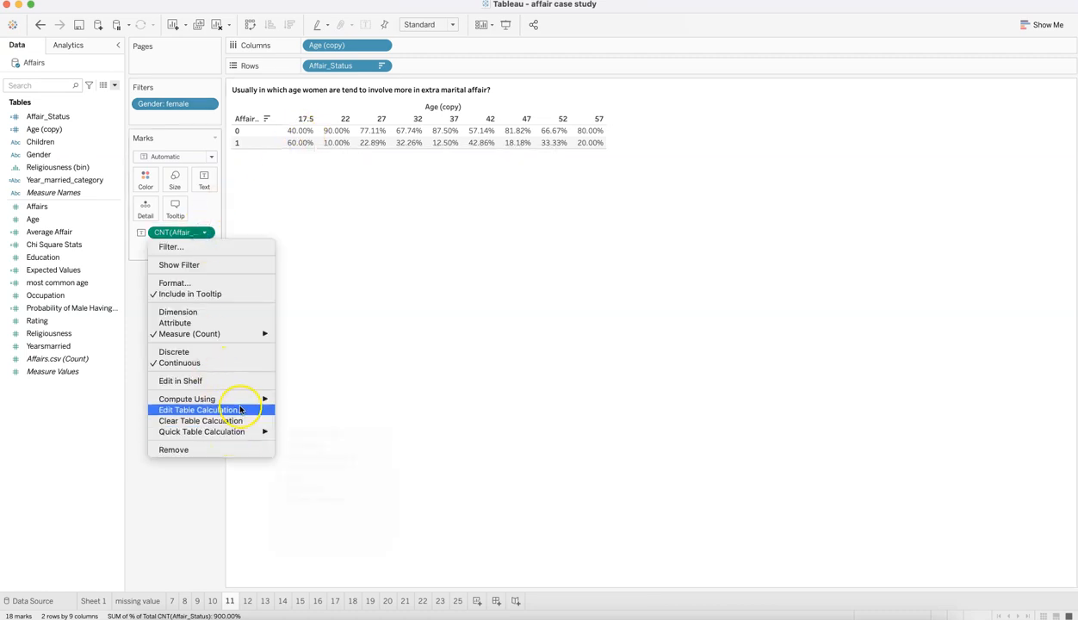
{"action": "mouse_move", "coordinate": [246, 401]}
{"action": "left_click", "coordinate": [319, 289]}
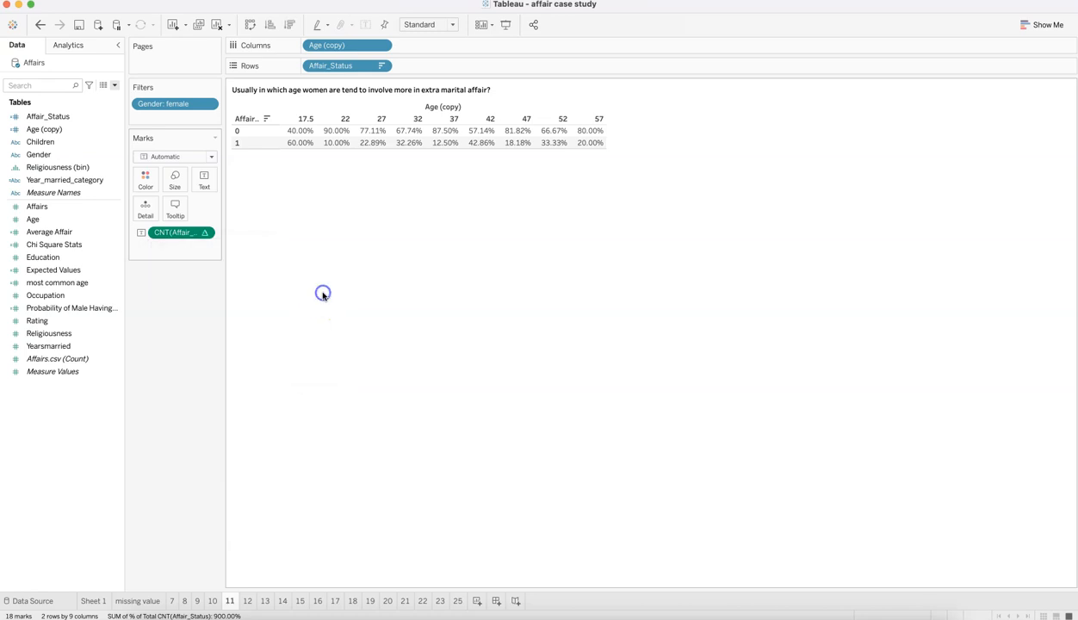
{"action": "mouse_move", "coordinate": [304, 146]}
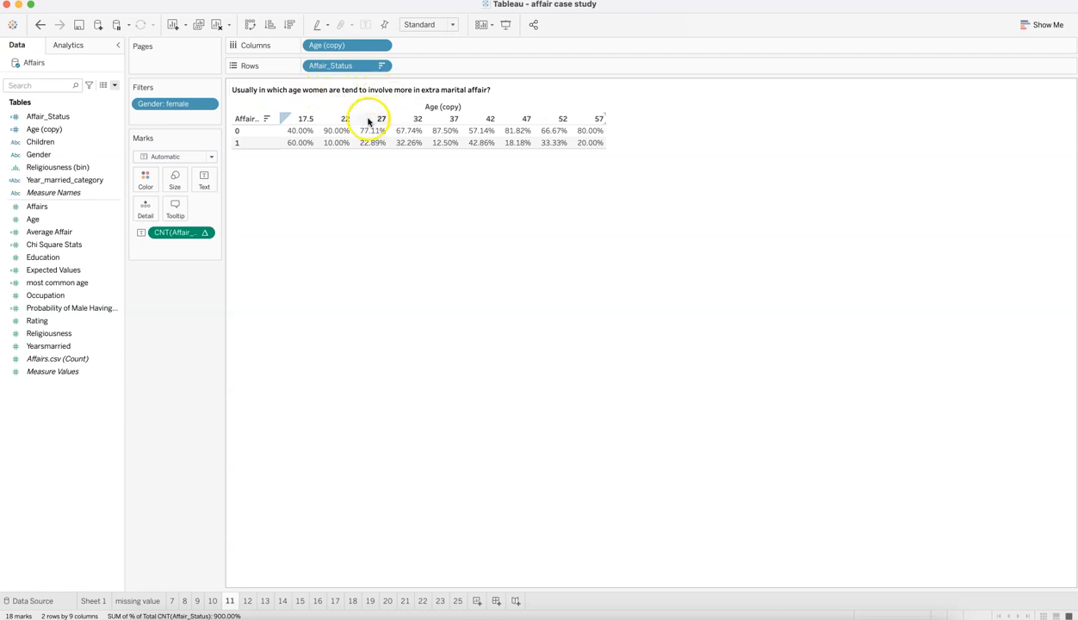
{"action": "mouse_move", "coordinate": [400, 151]}
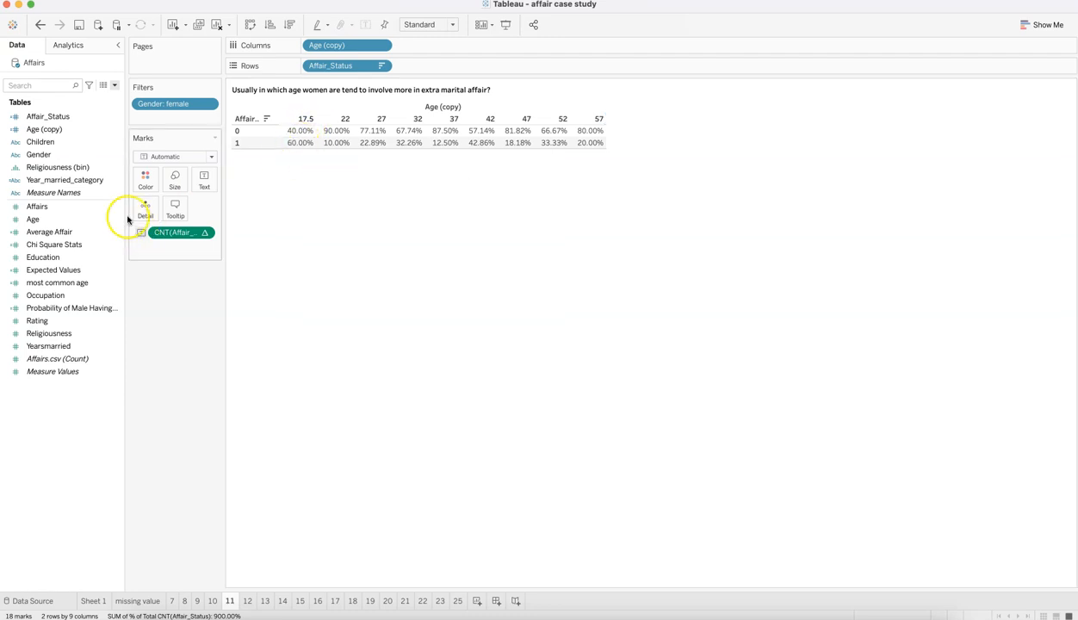
Step: Add Affair_Status as a count label alongside the percentages in the age table on sheet 11
{"action": "left_click", "coordinate": [82, 120]}
{"action": "left_click_drag", "start_coordinate": [82, 120], "coordinate": [205, 179]}
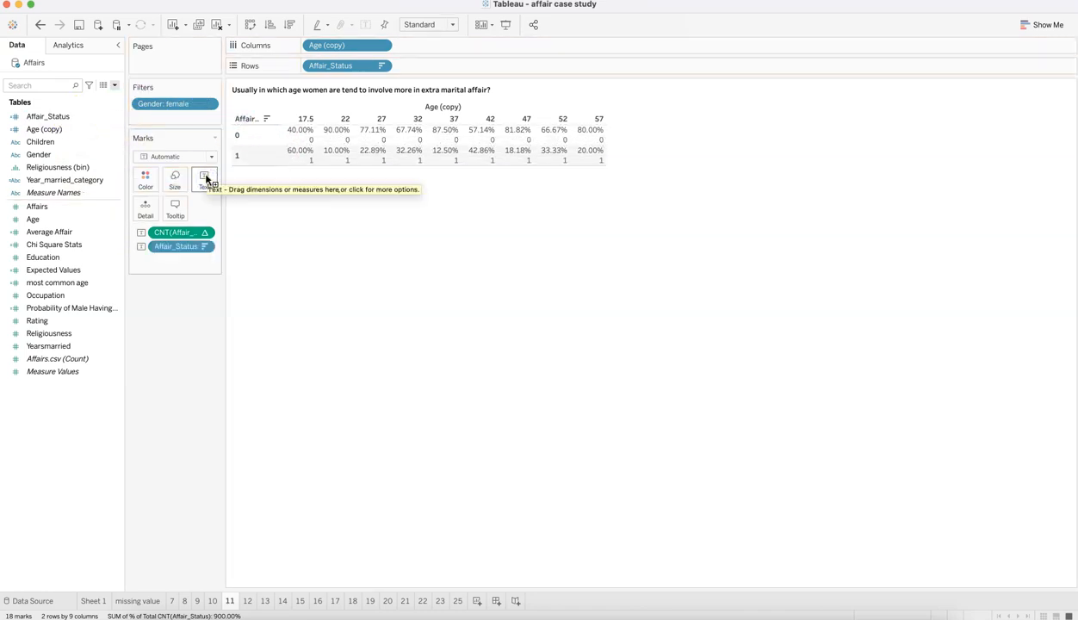
{"action": "left_click", "coordinate": [204, 246]}
{"action": "mouse_move", "coordinate": [211, 399]}
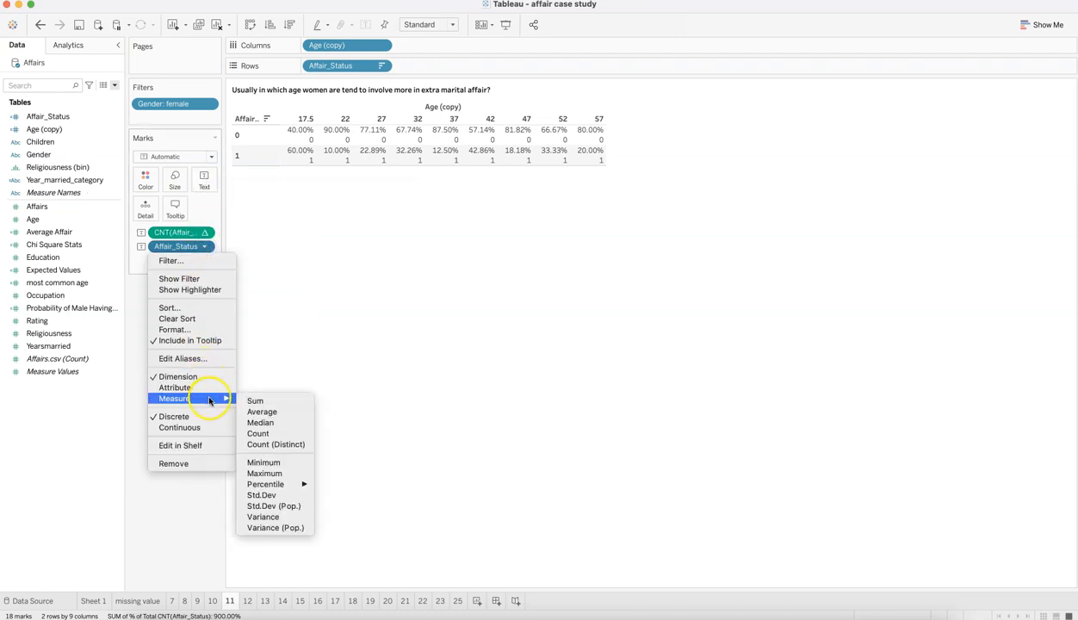
{"action": "left_click", "coordinate": [260, 433]}
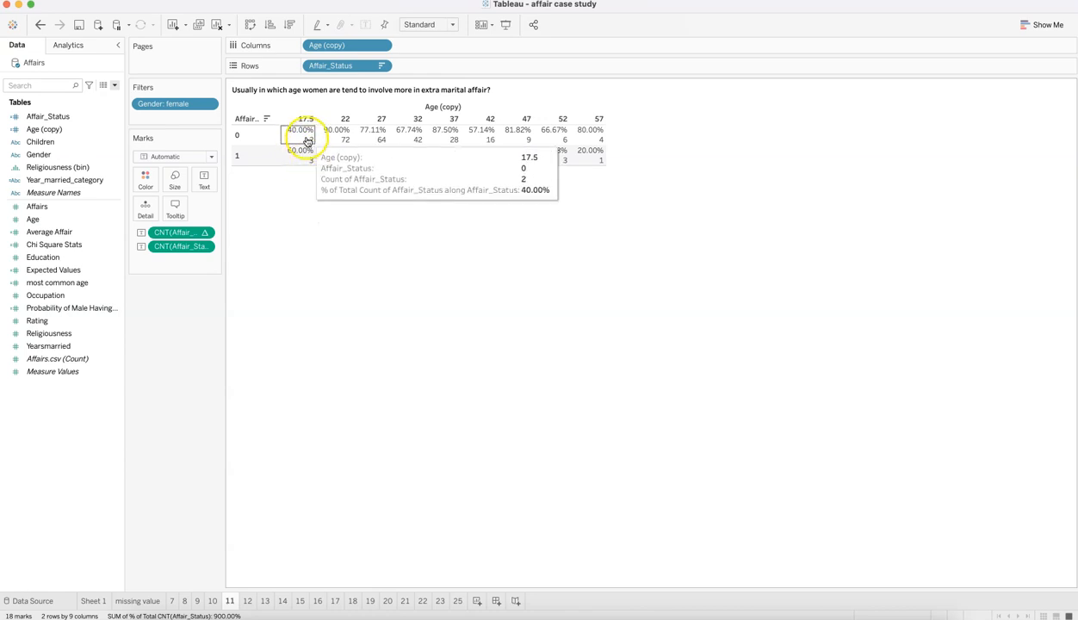
{"action": "left_click", "coordinate": [340, 229]}
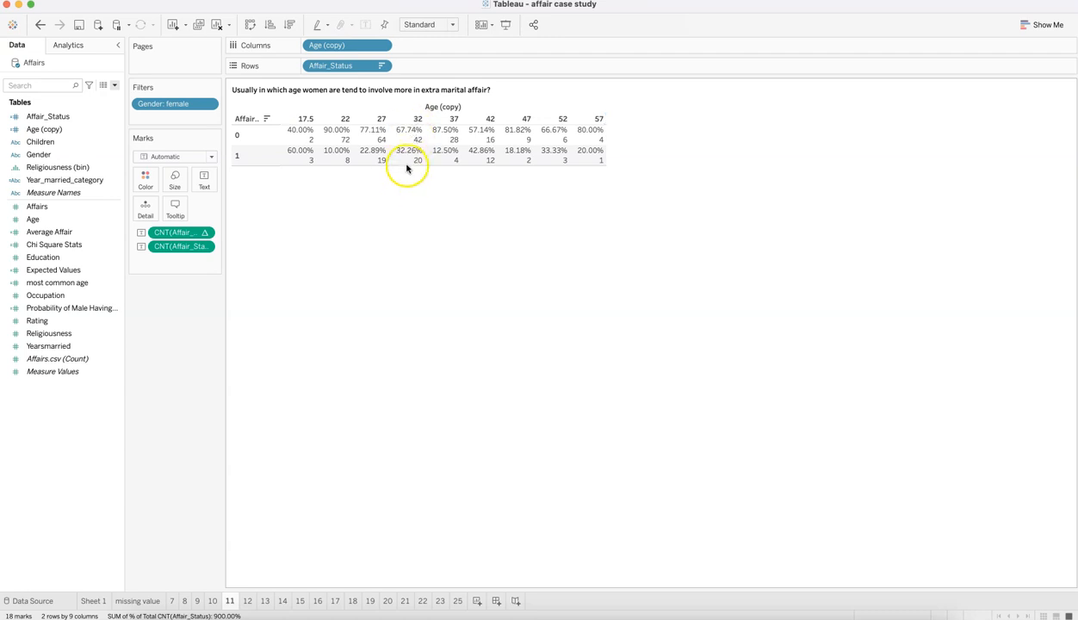
{"action": "mouse_move", "coordinate": [412, 164]}
Step: Open sheet 12, review the Year_married_category formula, and compare affair percentages for low and high years married
{"action": "left_click", "coordinate": [248, 601]}
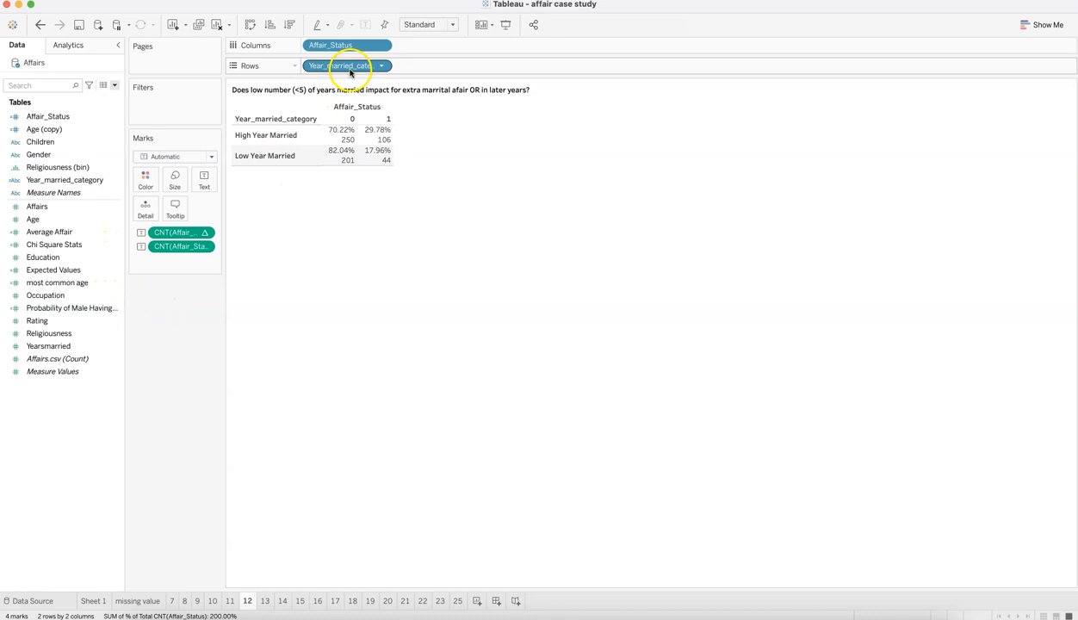
{"action": "left_click", "coordinate": [118, 182]}
{"action": "left_click", "coordinate": [154, 249]}
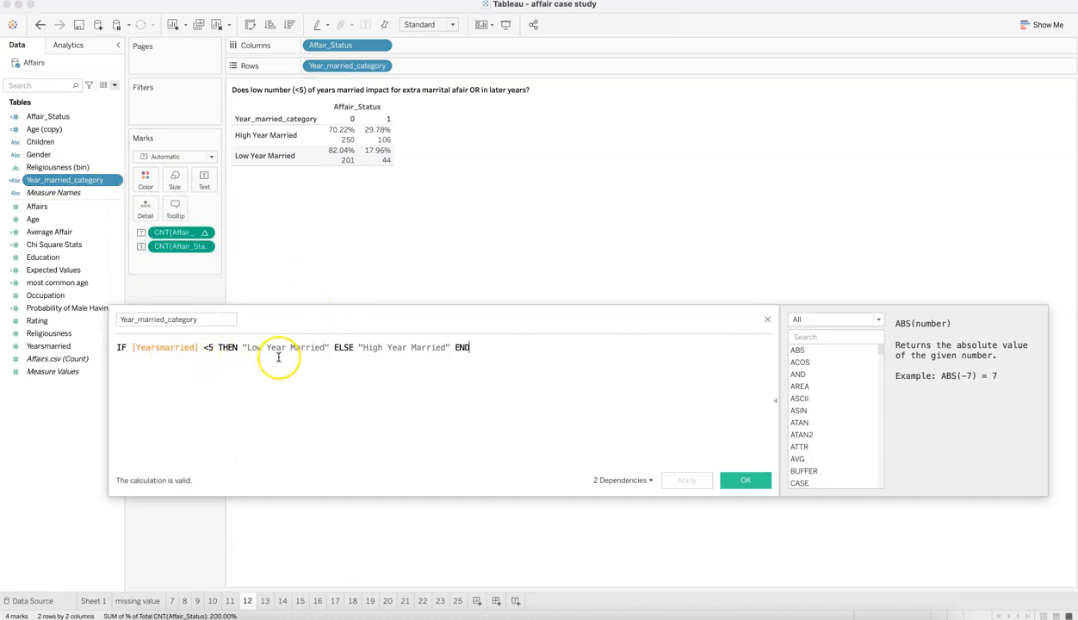
{"action": "left_click", "coordinate": [762, 481]}
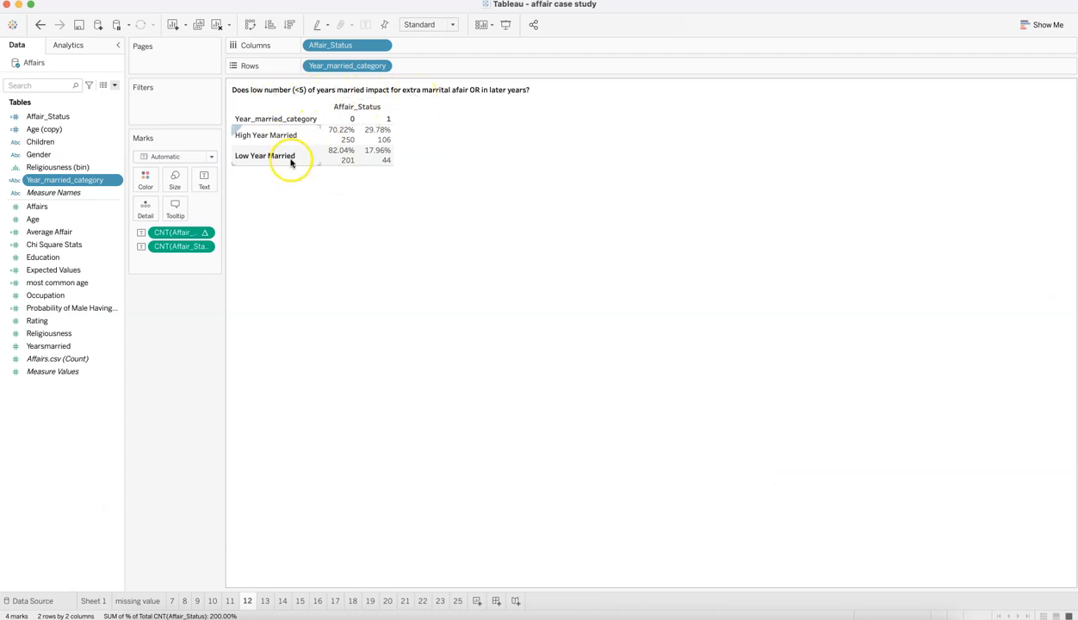
{"action": "mouse_move", "coordinate": [378, 154]}
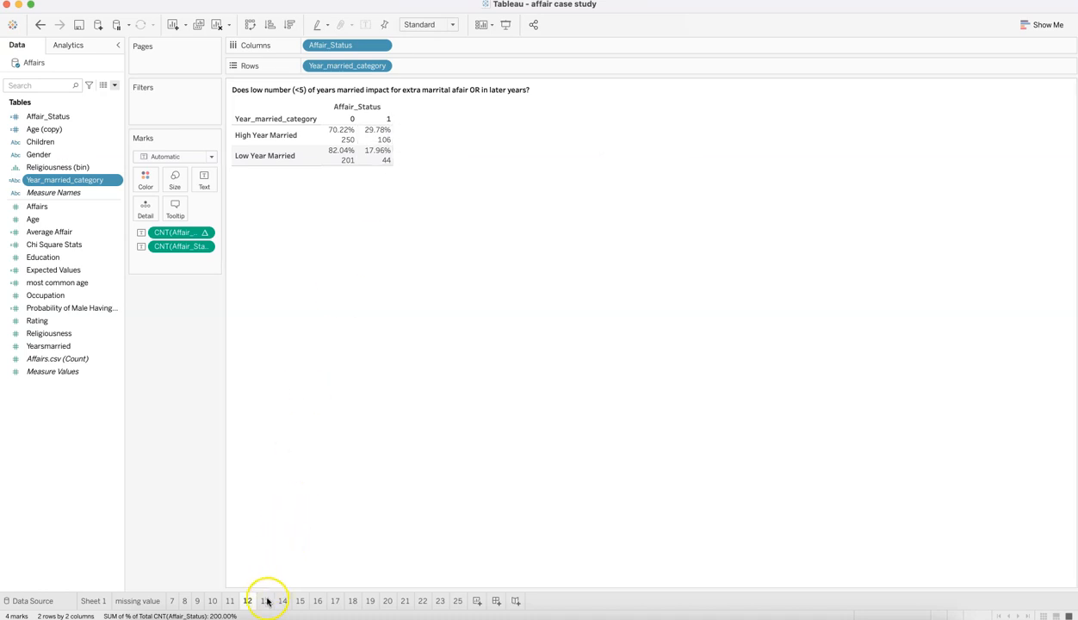
Step: Open sheet 13 and compare the male and female affair percentages within the low and high years-married categories
{"action": "mouse_move", "coordinate": [267, 601]}
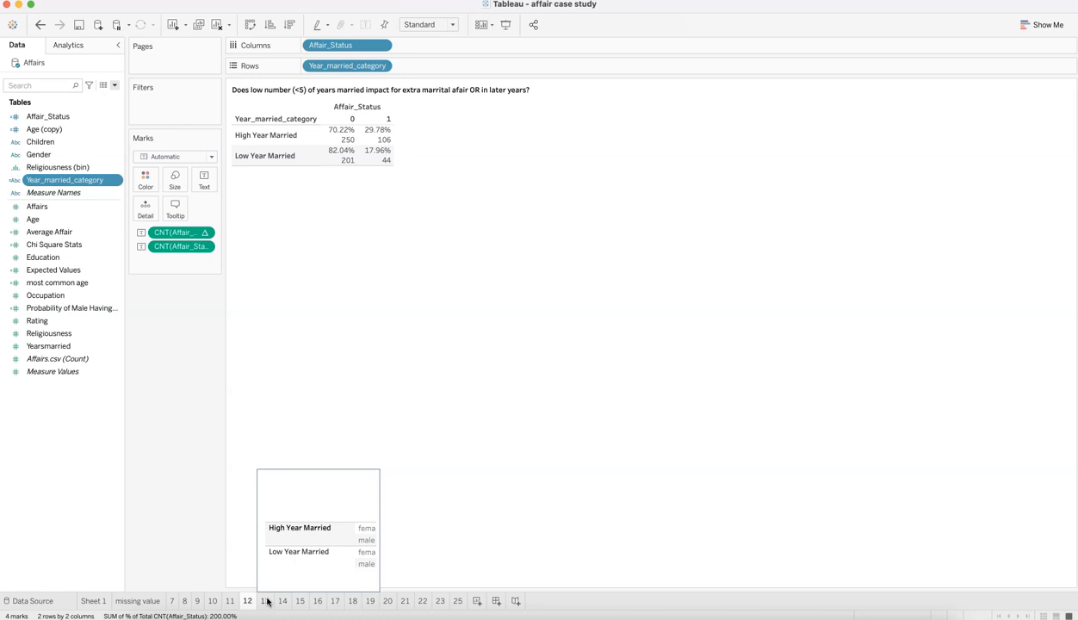
{"action": "left_click", "coordinate": [267, 601]}
{"action": "left_click", "coordinate": [264, 101]}
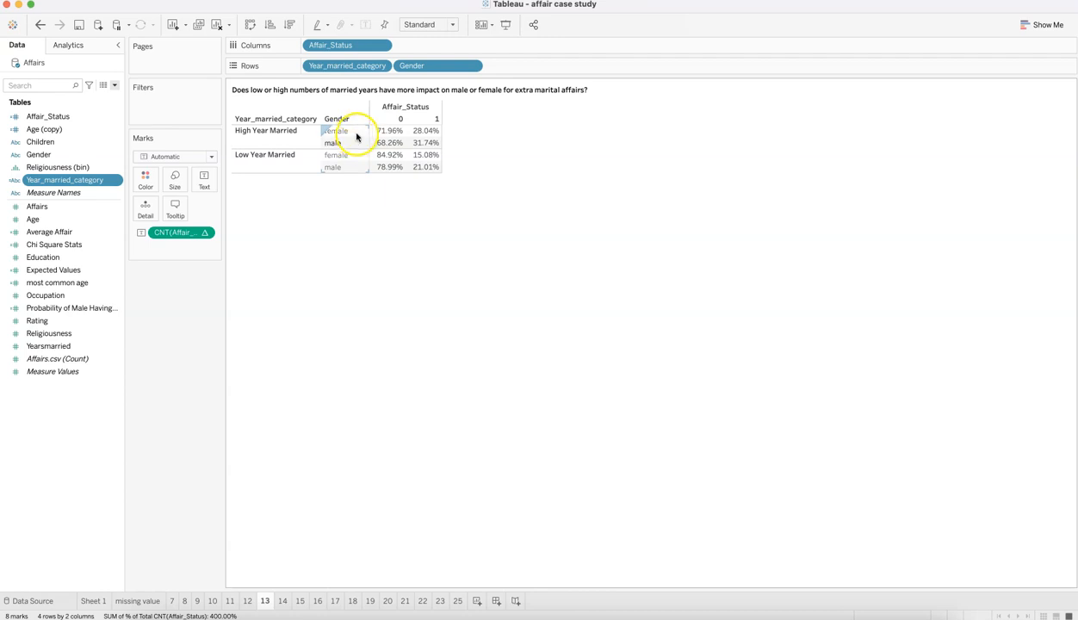
{"action": "mouse_move", "coordinate": [422, 144]}
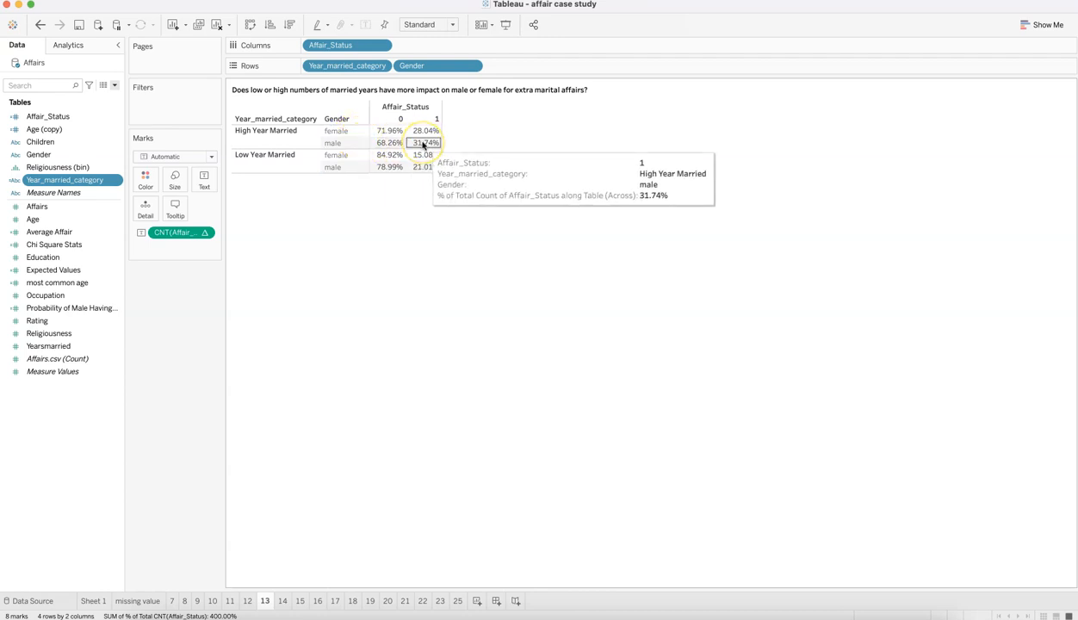
Step: Check the male affair percentages by years-married category on sheet 13, and examine the age versus years-married scatter plot on sheet 14
{"action": "left_click", "coordinate": [425, 144]}
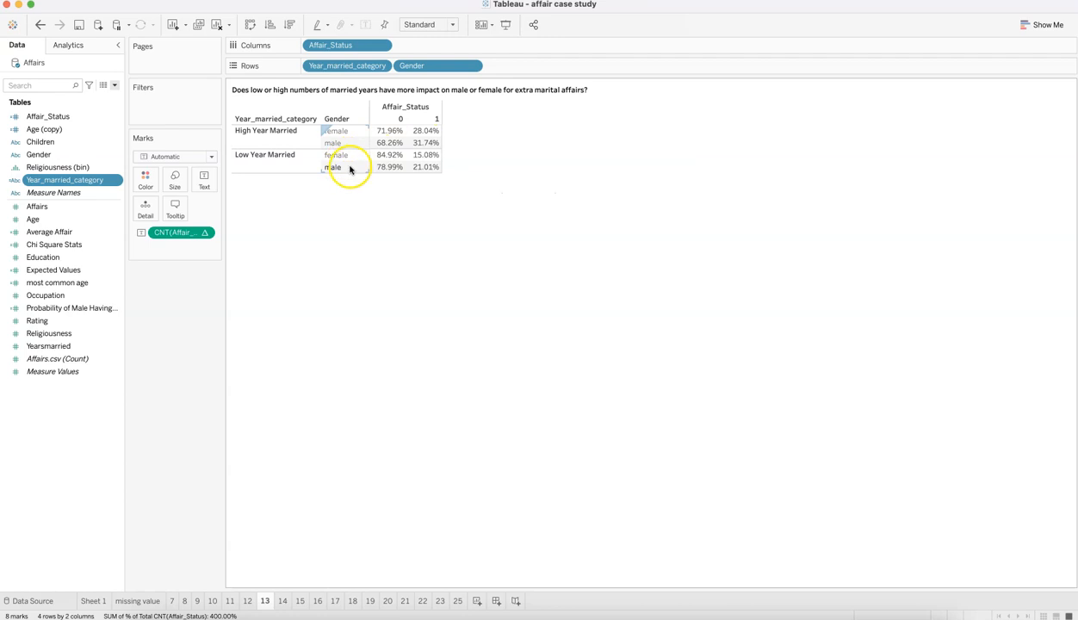
{"action": "mouse_move", "coordinate": [434, 166]}
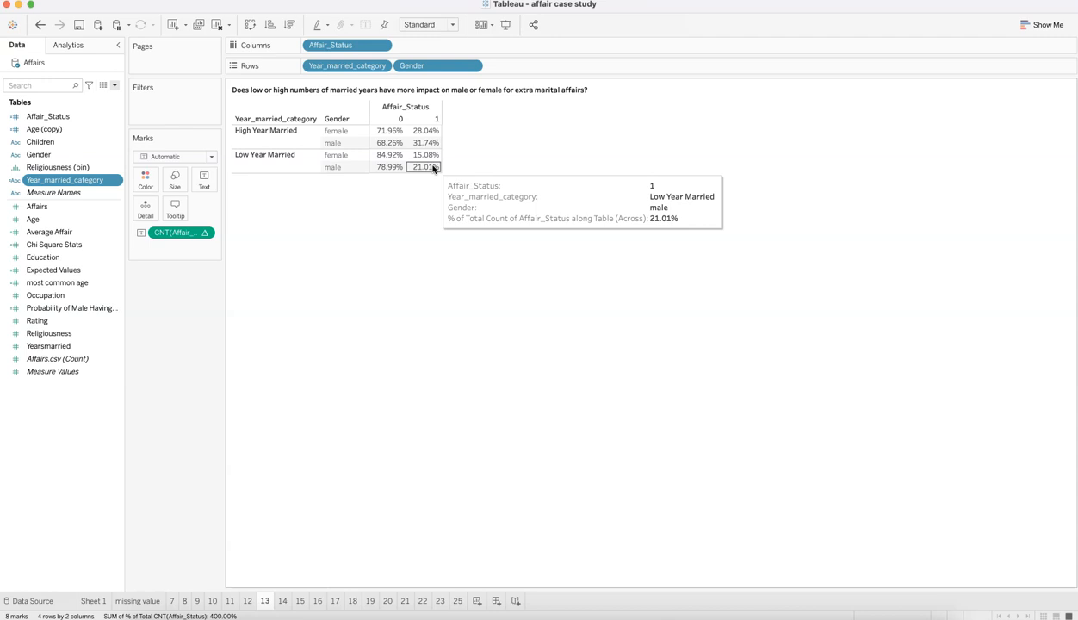
{"action": "left_click", "coordinate": [282, 601]}
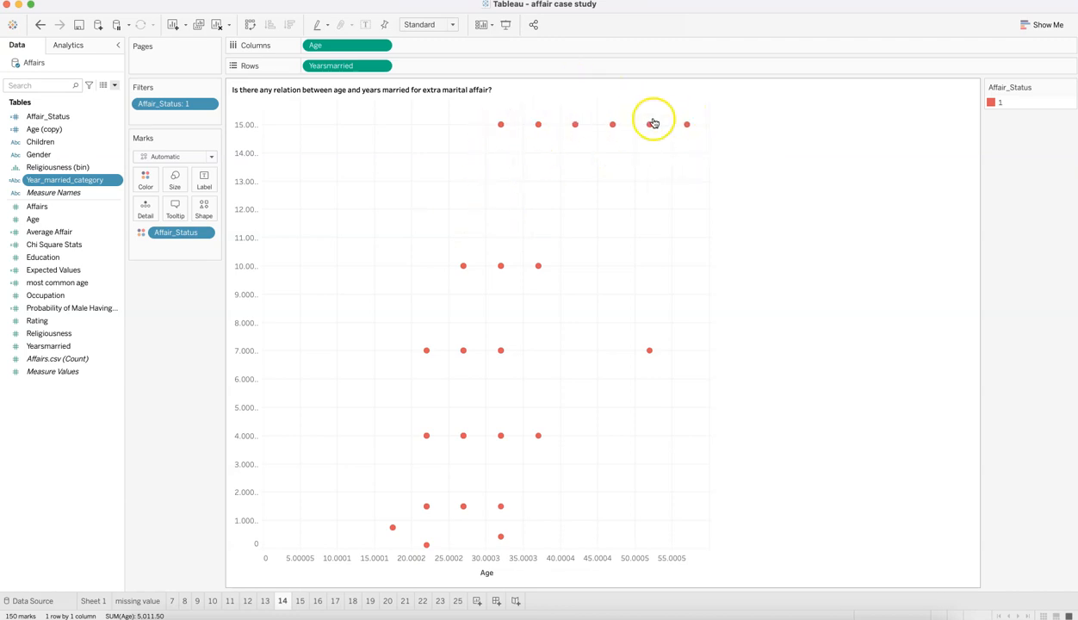
{"action": "mouse_move", "coordinate": [669, 133]}
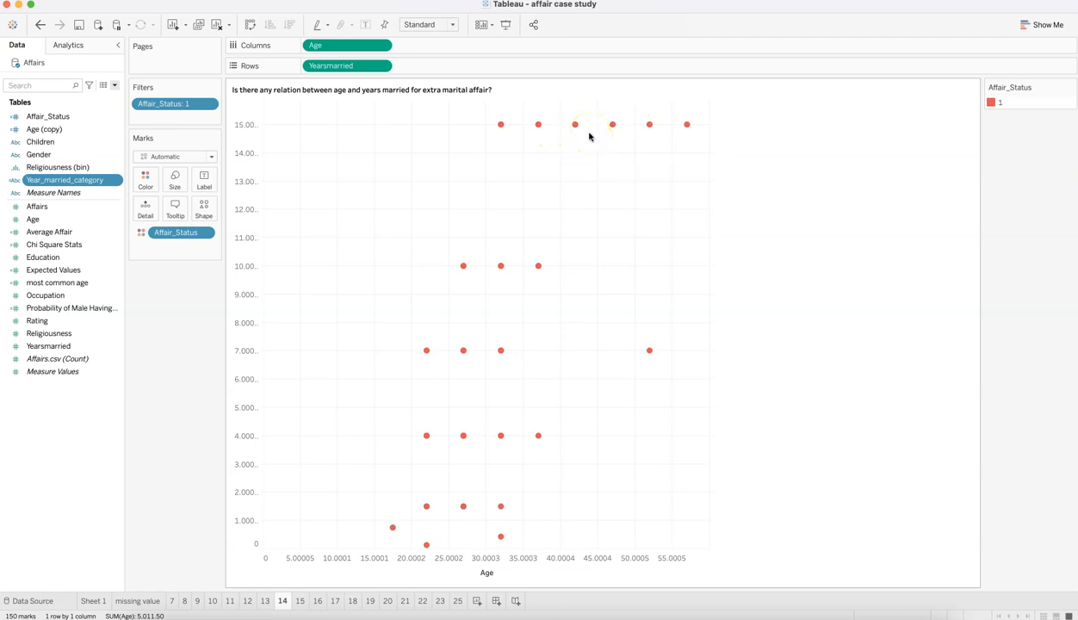
{"action": "mouse_move", "coordinate": [581, 132]}
Step: Open sheet 15, check the Children percent-of-total calculation with Table (down) as its direction, and read the counts and percentages
{"action": "left_click", "coordinate": [300, 600]}
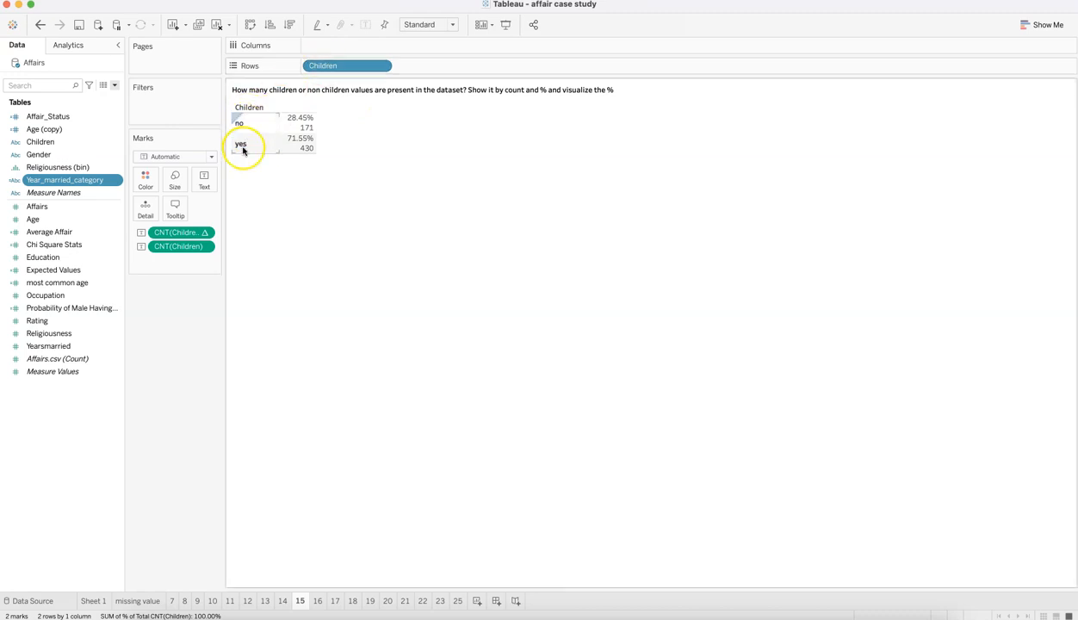
{"action": "left_click", "coordinate": [205, 234]}
{"action": "mouse_move", "coordinate": [246, 431]}
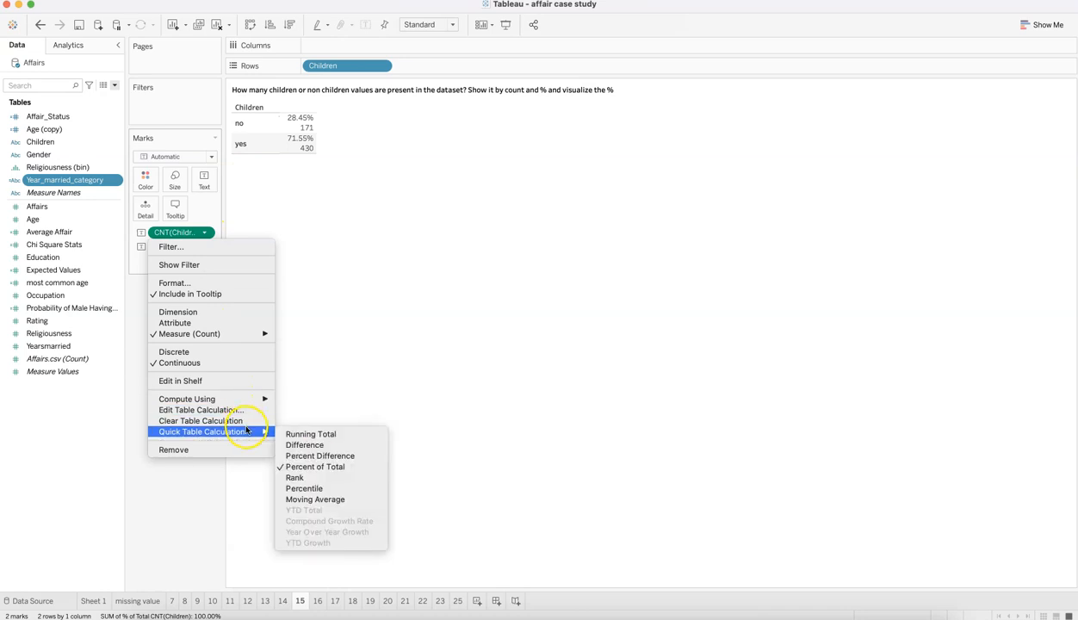
{"action": "mouse_move", "coordinate": [258, 399]}
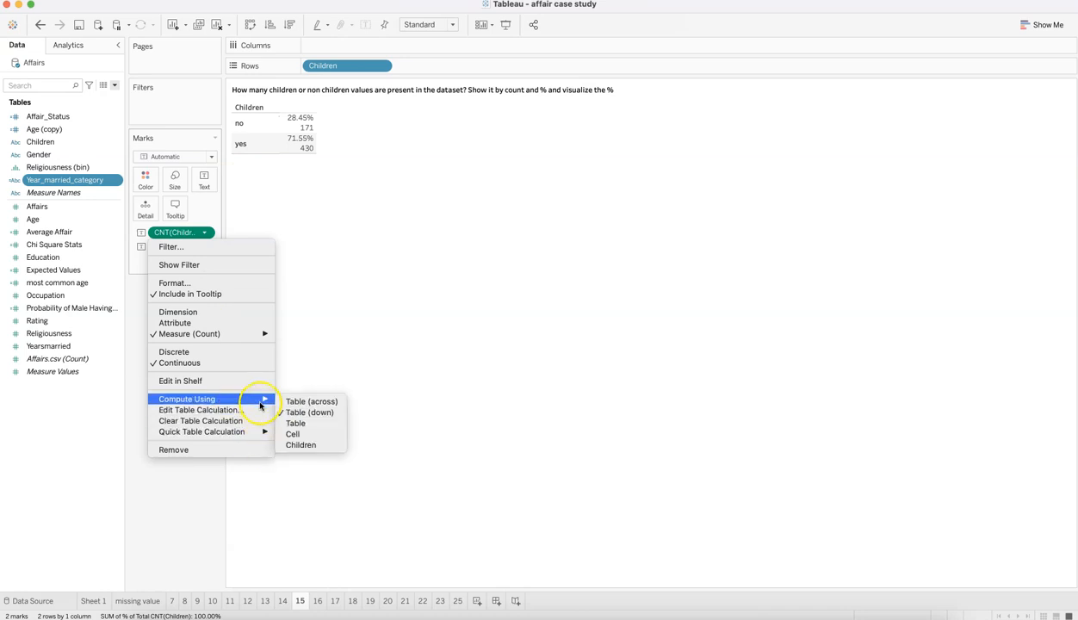
{"action": "left_click", "coordinate": [305, 414]}
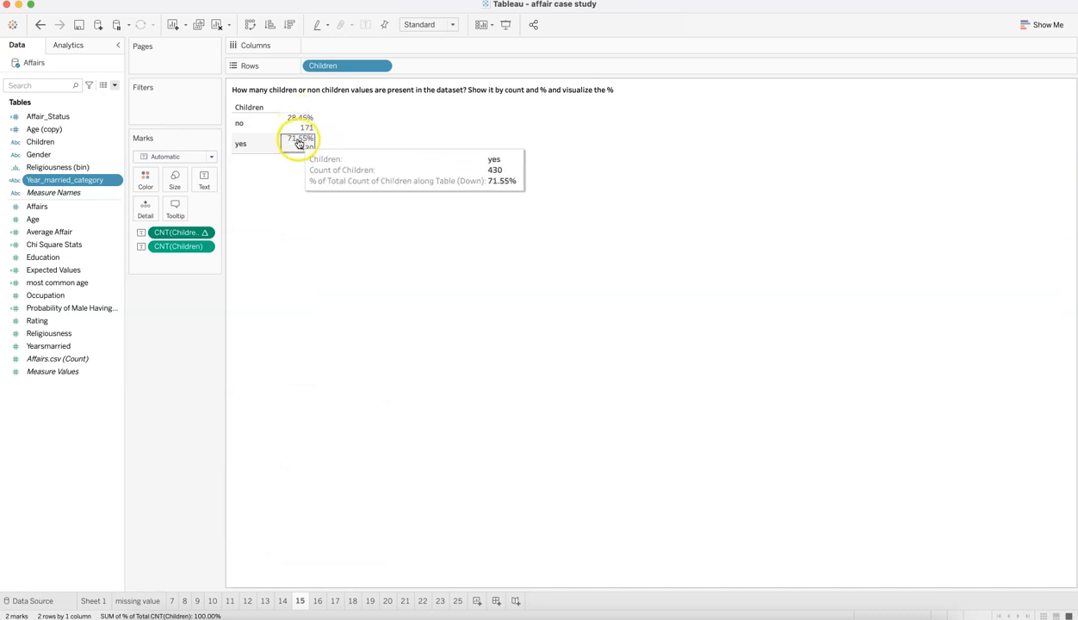
{"action": "left_click", "coordinate": [251, 145]}
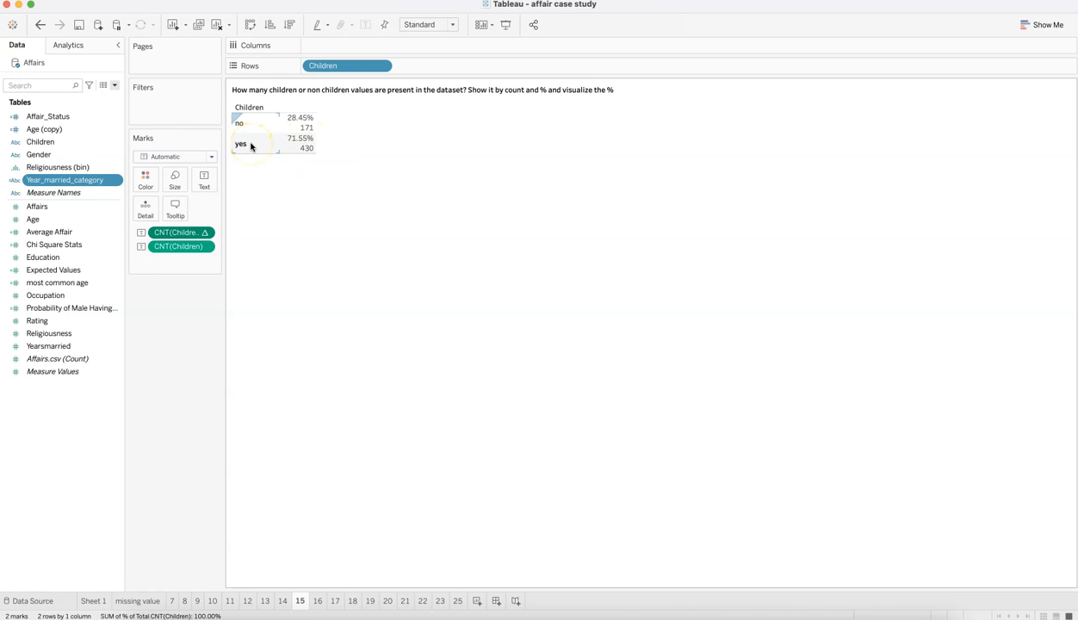
{"action": "left_click", "coordinate": [374, 142]}
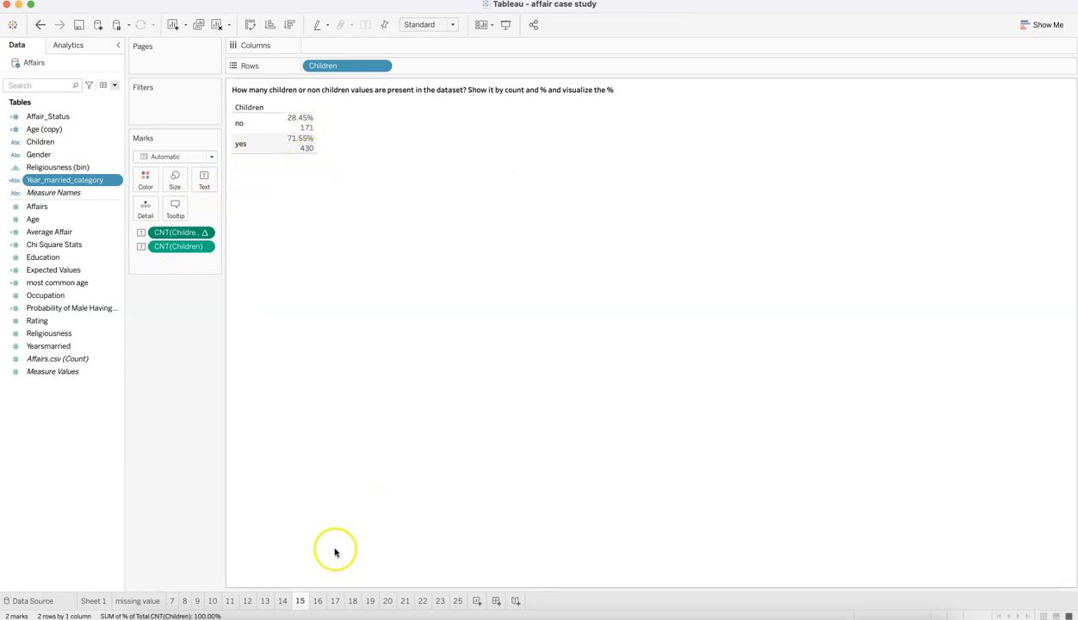
Step: Open sheet 16 and compare the affair percentages of people with and without children
{"action": "left_click", "coordinate": [318, 601]}
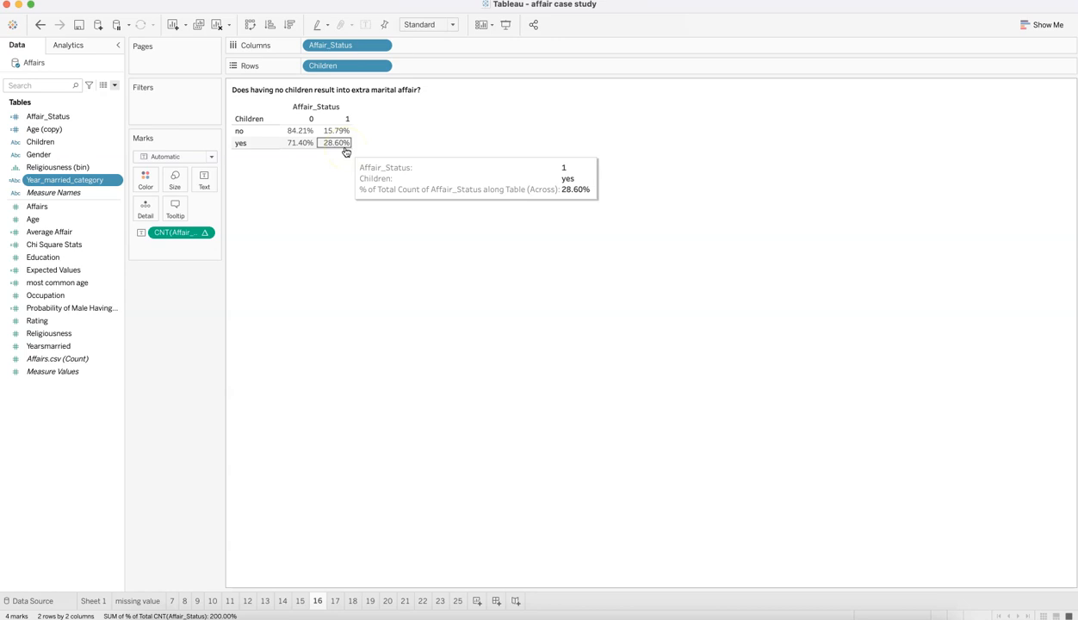
{"action": "left_click", "coordinate": [344, 150]}
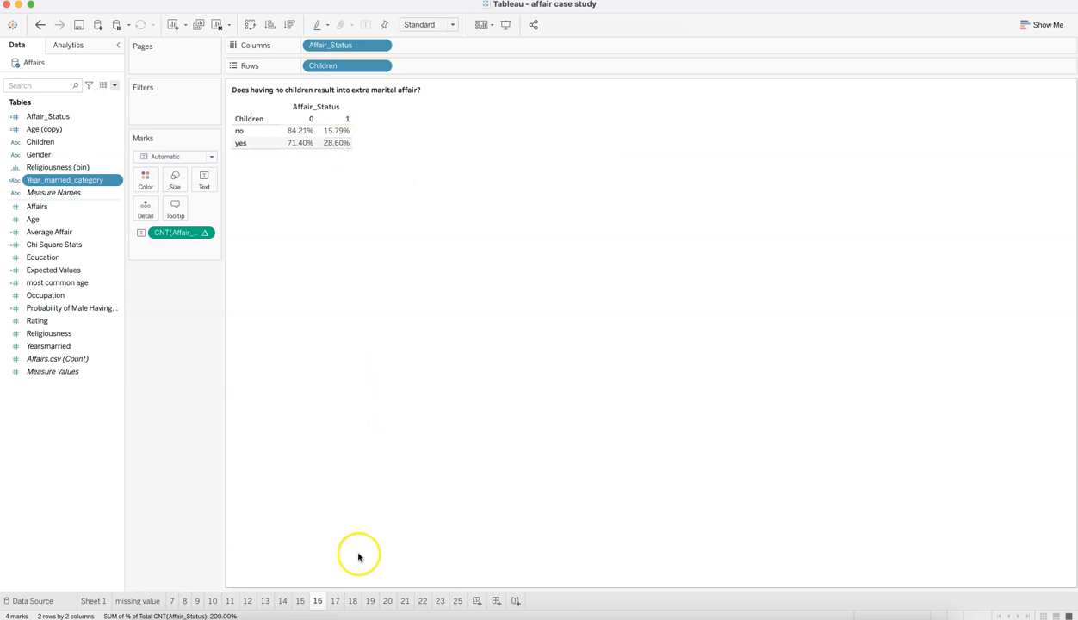
Step: Open sheet 17, check how the Religiousness column field is configured, and review the religiousness distribution chart
{"action": "left_click", "coordinate": [338, 601]}
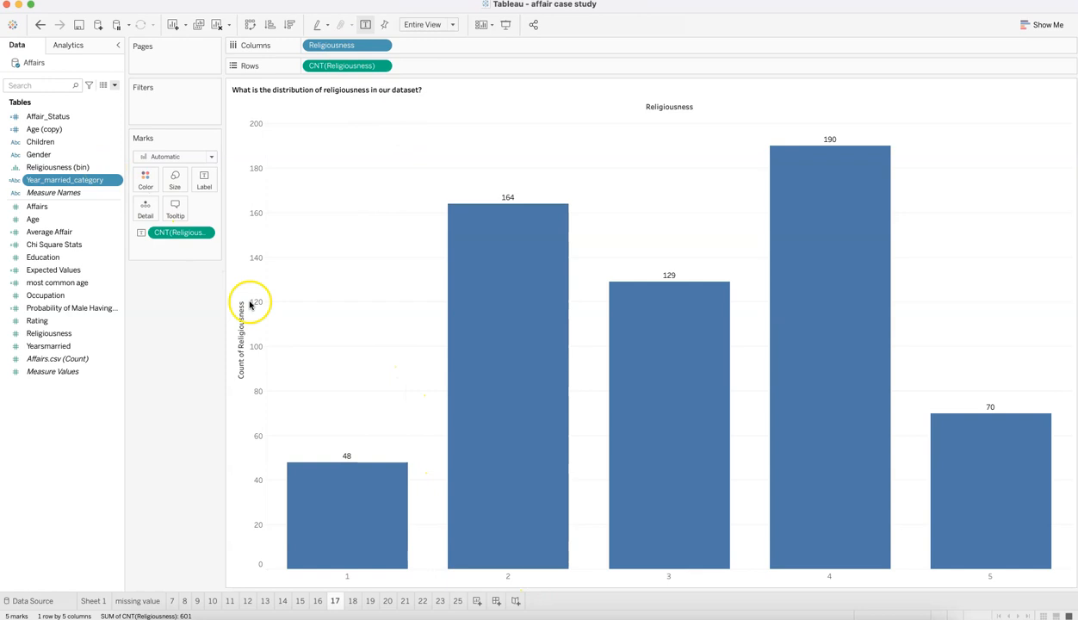
{"action": "left_click", "coordinate": [382, 45]}
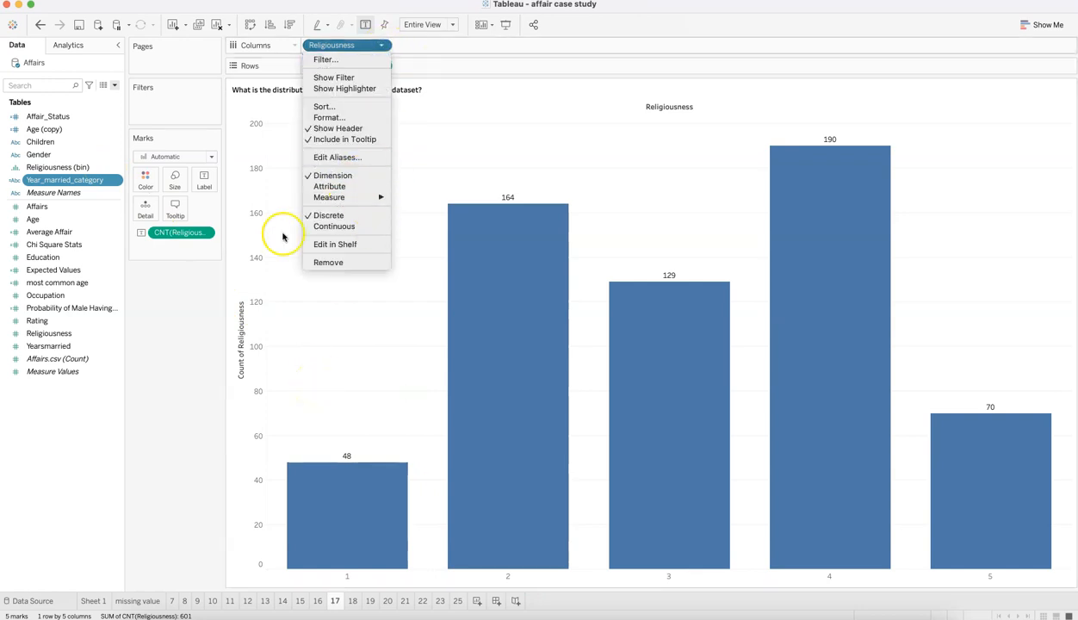
{"action": "left_click", "coordinate": [205, 340]}
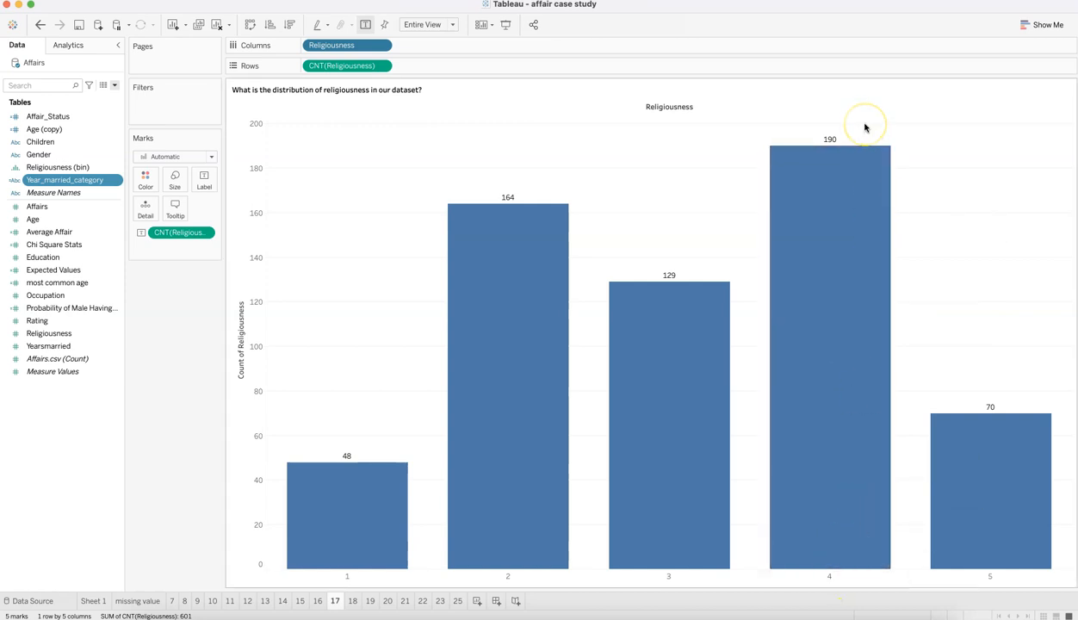
Step: Switch to the Excel Mapping Table to look up religiousness codes 5, 2 and 3, and relate them to the bars on Tableau sheet 17
{"action": "key", "text": "super+Tab"}
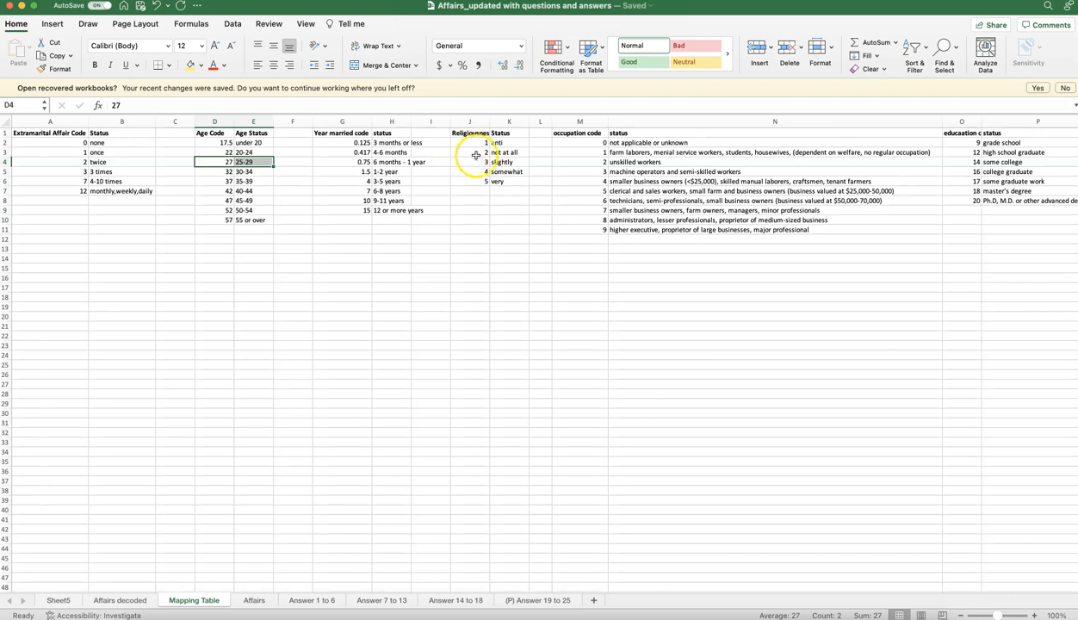
{"action": "left_click", "coordinate": [480, 171]}
{"action": "mouse_move", "coordinate": [486, 172]}
{"action": "left_mouse_down"}
{"action": "mouse_move", "coordinate": [508, 173]}
{"action": "mouse_move", "coordinate": [501, 182]}
{"action": "left_mouse_up"}
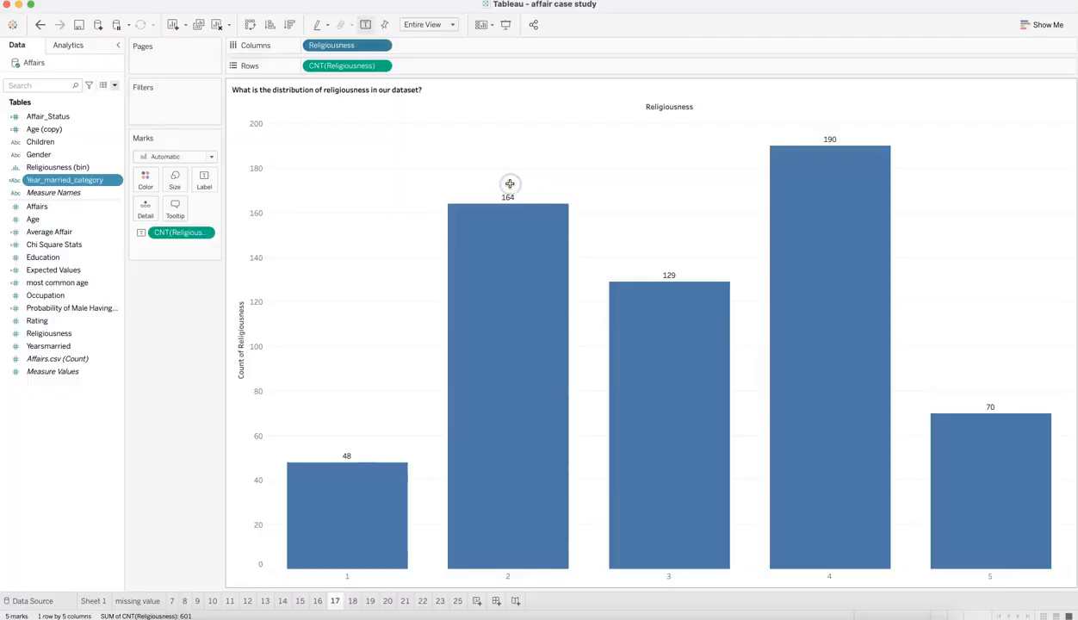
{"action": "mouse_move", "coordinate": [782, 187]}
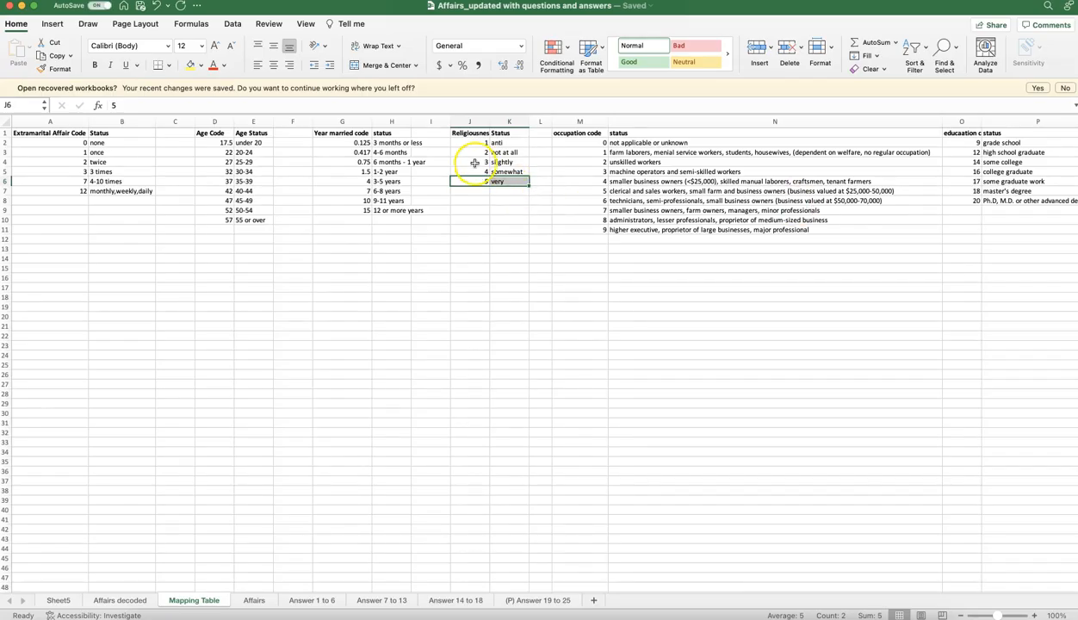
{"action": "left_click_drag", "start_coordinate": [481, 153], "coordinate": [503, 153]}
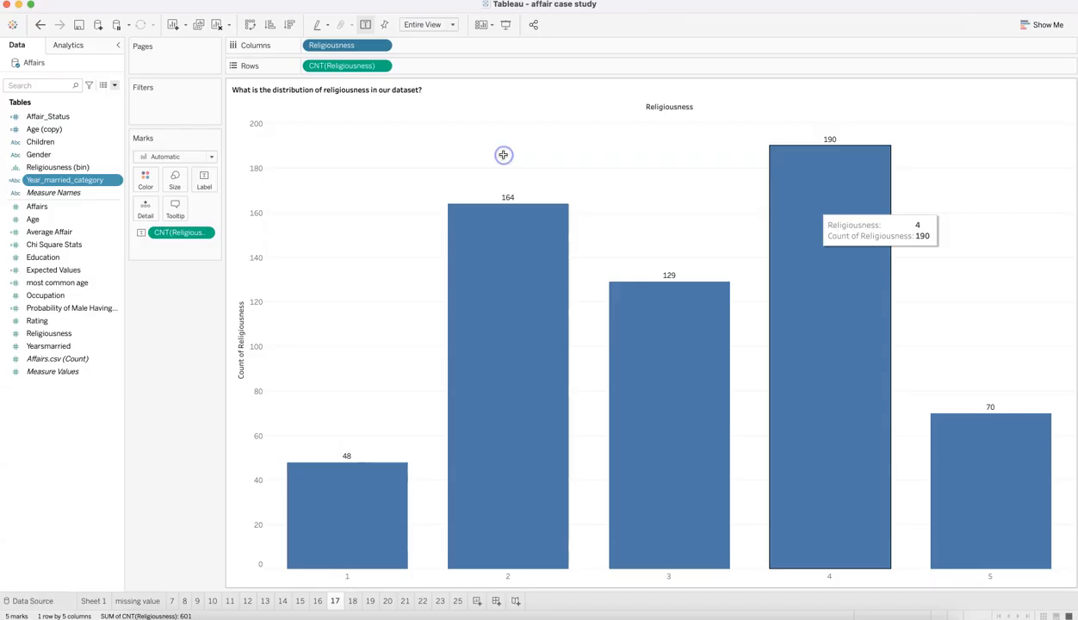
{"action": "mouse_move", "coordinate": [471, 233]}
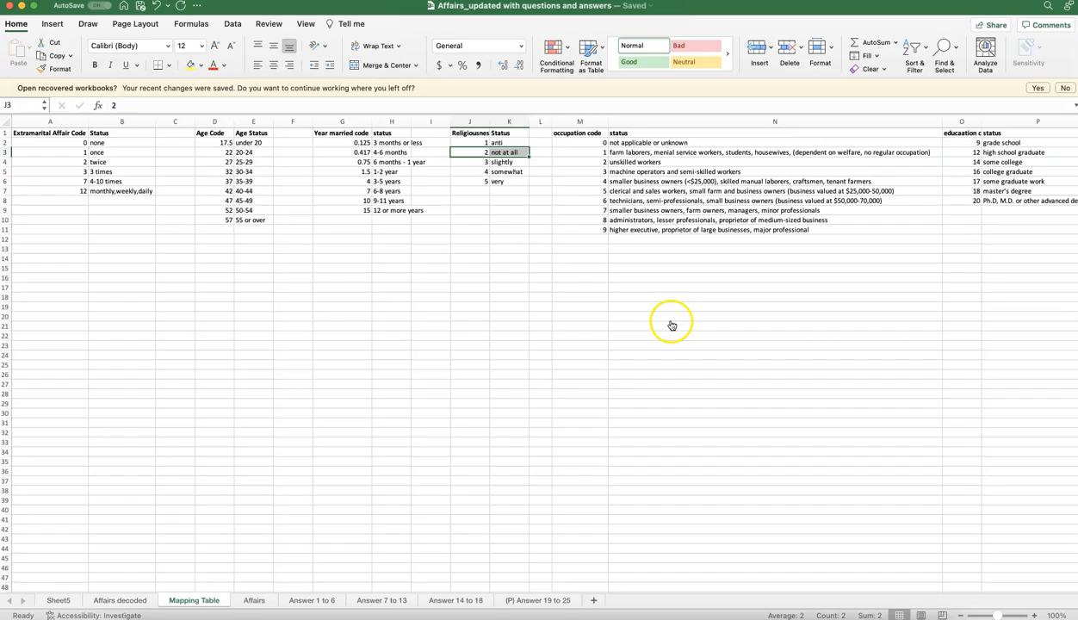
{"action": "left_click_drag", "start_coordinate": [481, 162], "coordinate": [512, 163]}
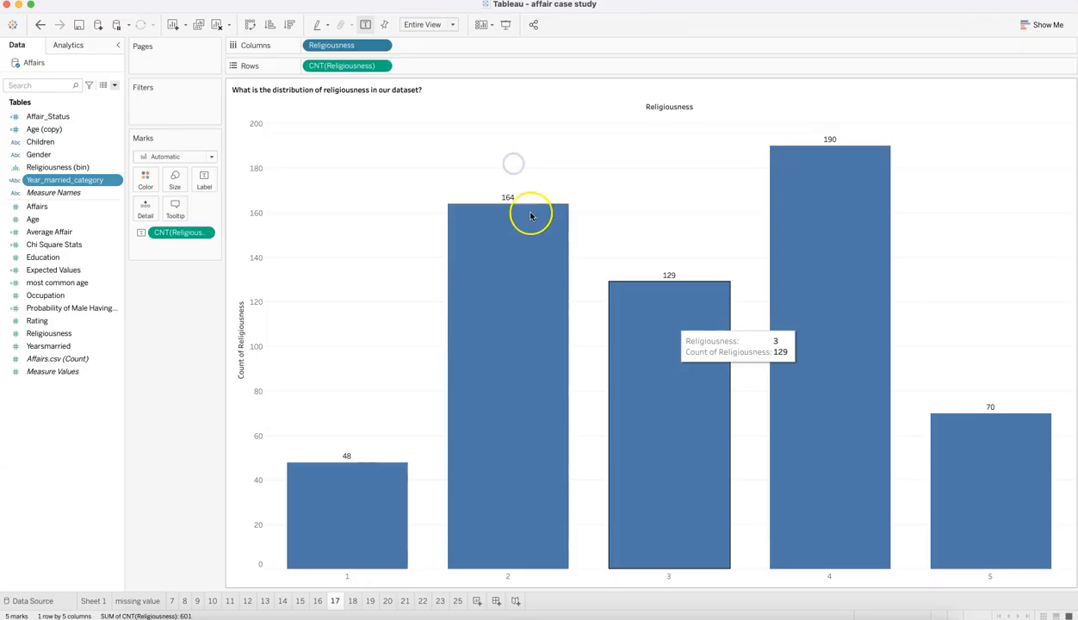
{"action": "mouse_move", "coordinate": [788, 211]}
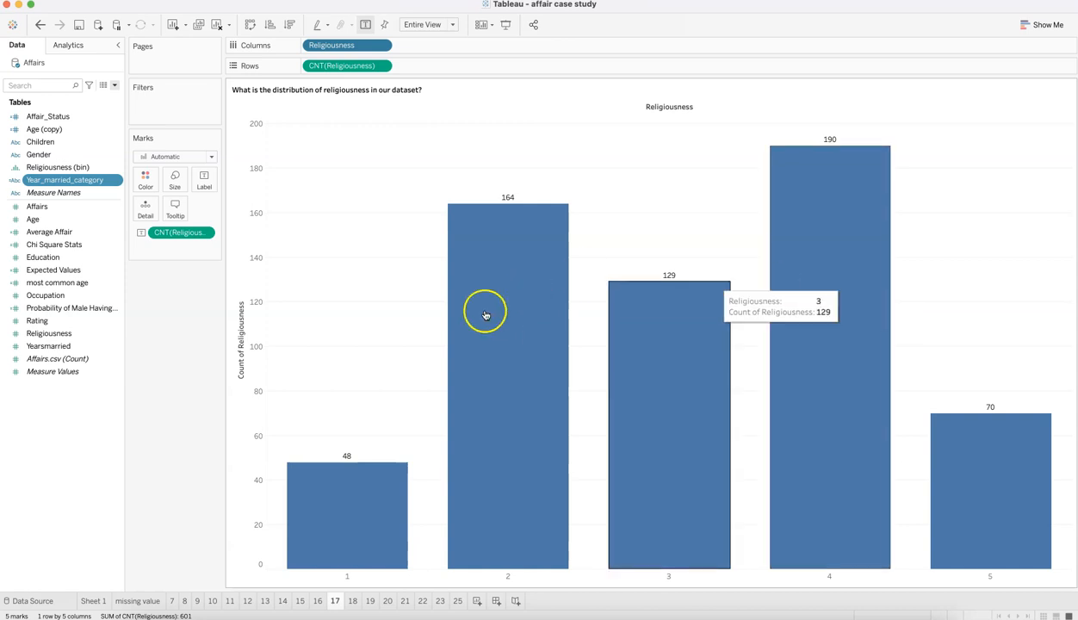
{"action": "mouse_move", "coordinate": [356, 482]}
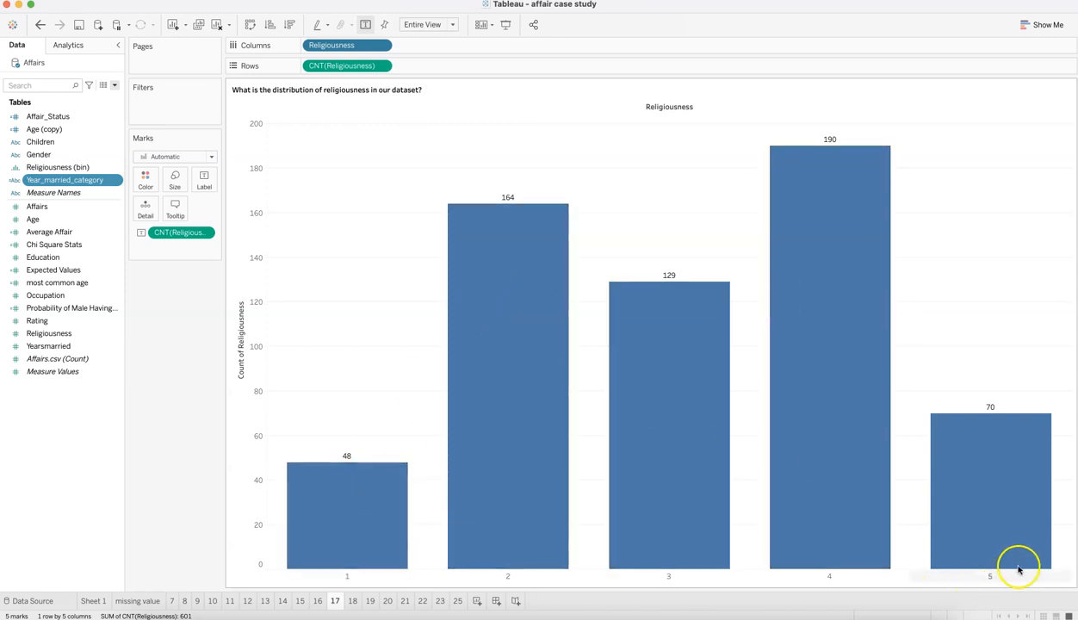
{"action": "mouse_move", "coordinate": [577, 498]}
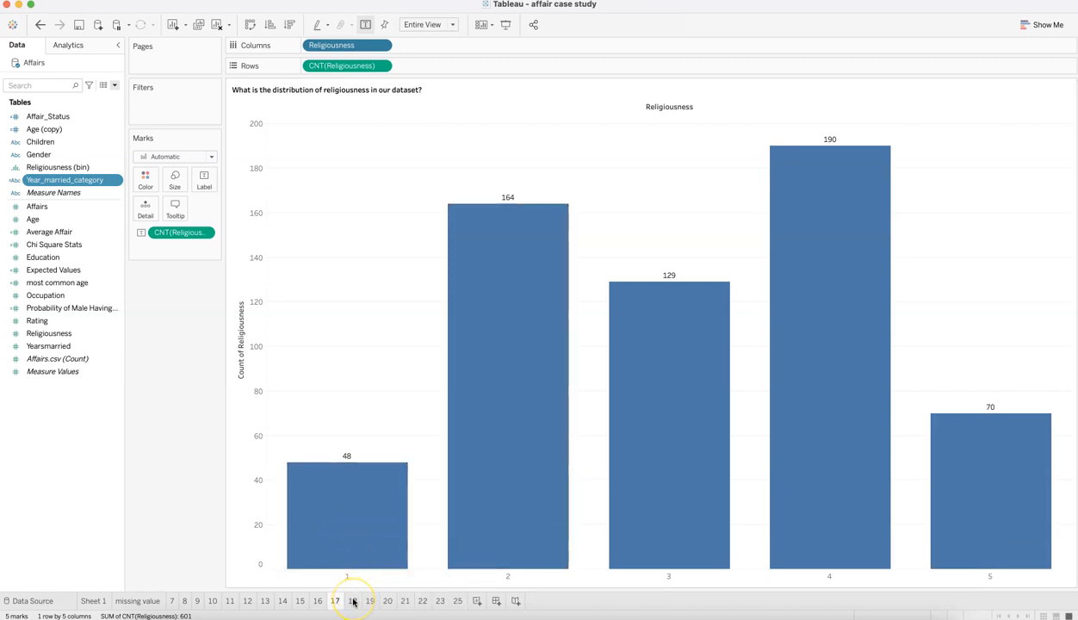
Step: Open sheet 18 and compare the affair and no-affair percentages across religiousness levels 1 to 5
{"action": "mouse_move", "coordinate": [353, 602]}
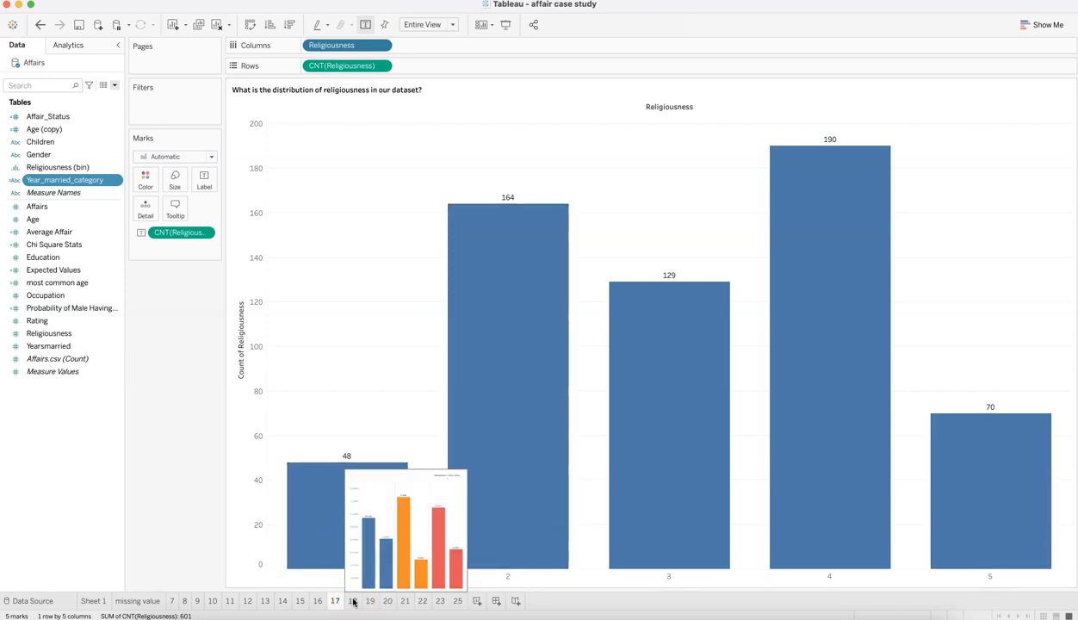
{"action": "left_click", "coordinate": [353, 601]}
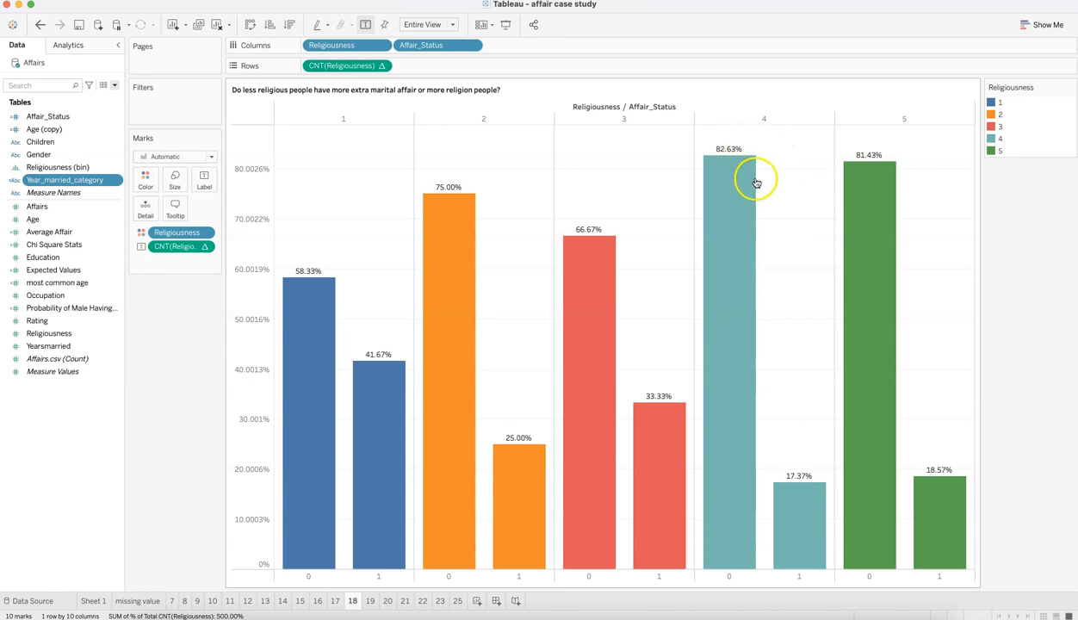
{"action": "mouse_move", "coordinate": [766, 167]}
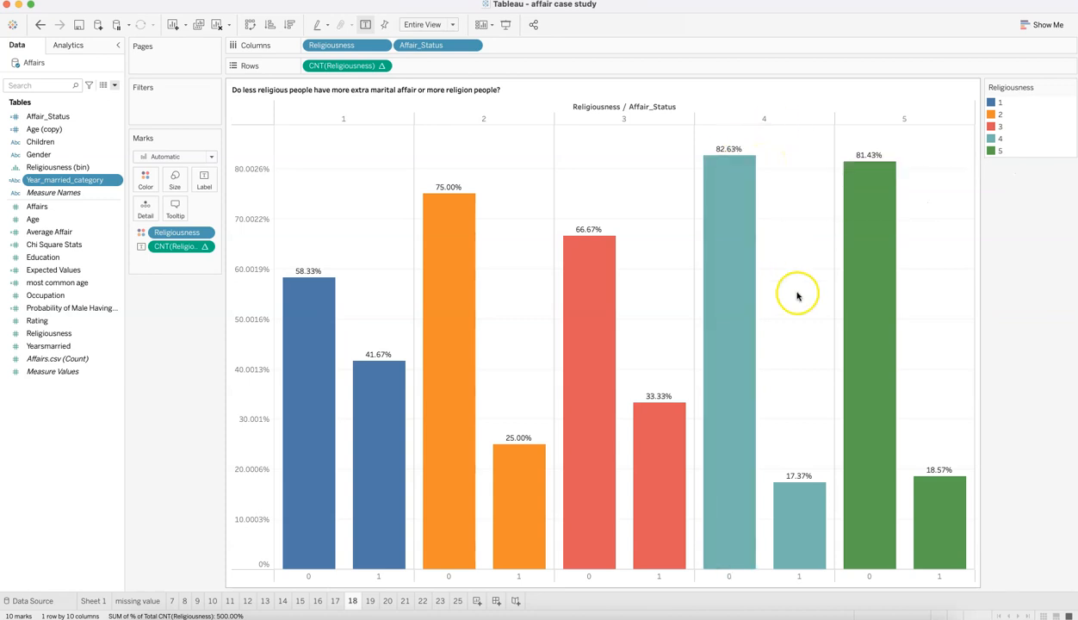
{"action": "mouse_move", "coordinate": [619, 422]}
{"action": "mouse_move", "coordinate": [376, 358]}
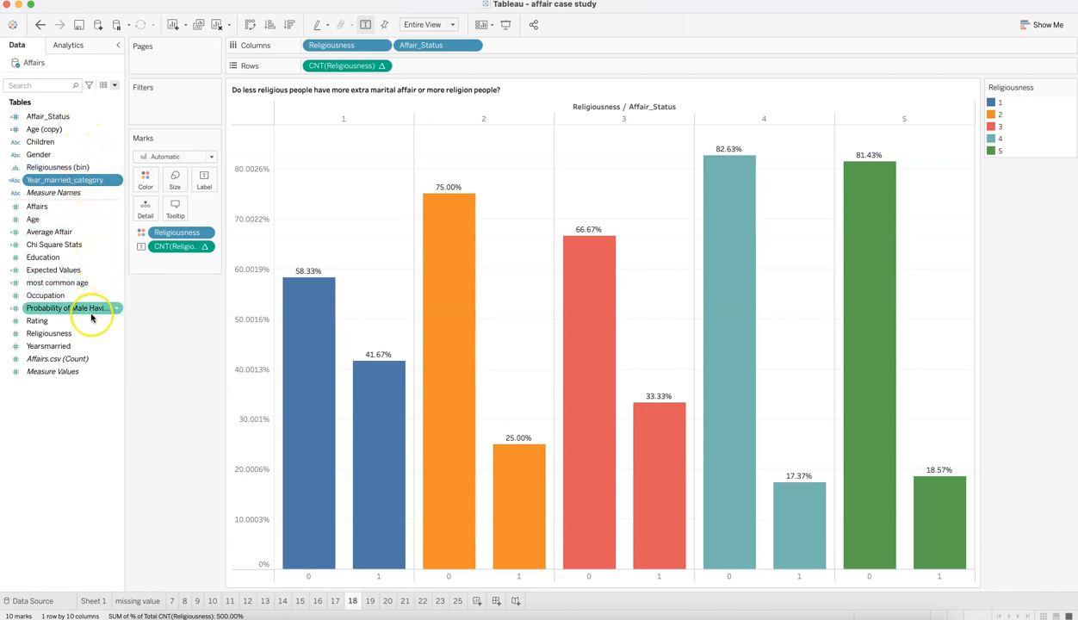
Step: Add Religiousness as a second label on the sheet 18 bars and set its aggregation to Count
{"action": "left_click_drag", "start_coordinate": [91, 334], "coordinate": [202, 188]}
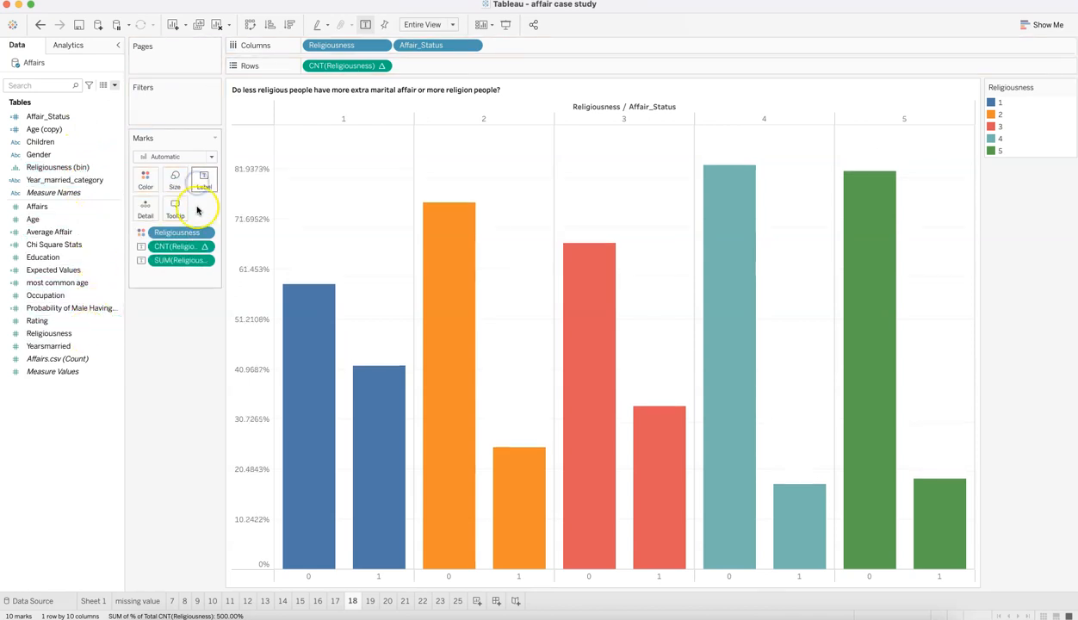
{"action": "left_click", "coordinate": [204, 260]}
{"action": "mouse_move", "coordinate": [257, 361]}
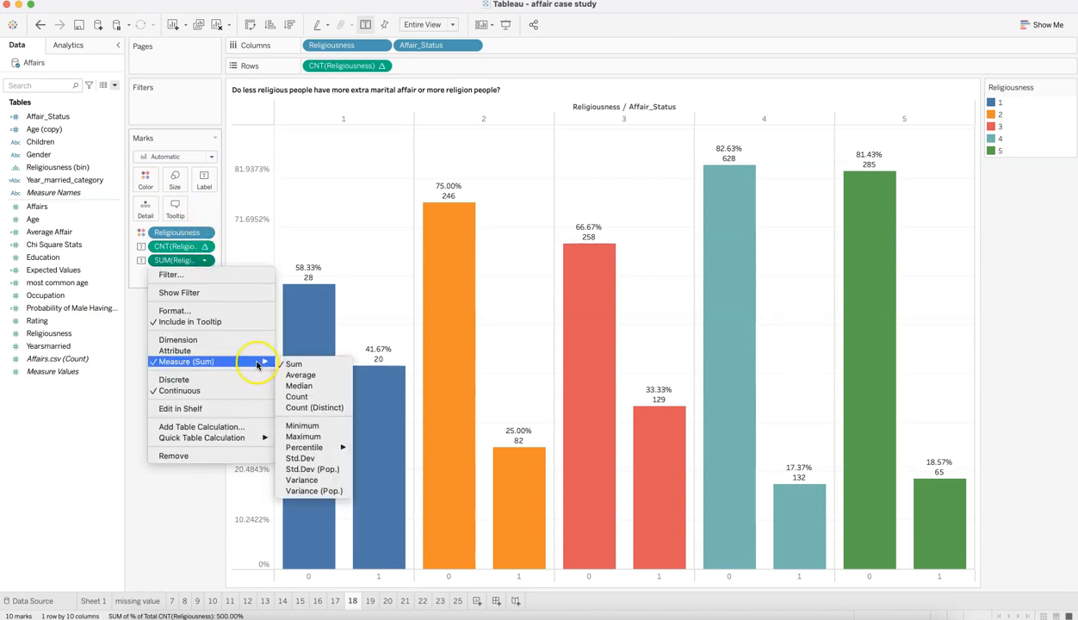
{"action": "left_click", "coordinate": [303, 396]}
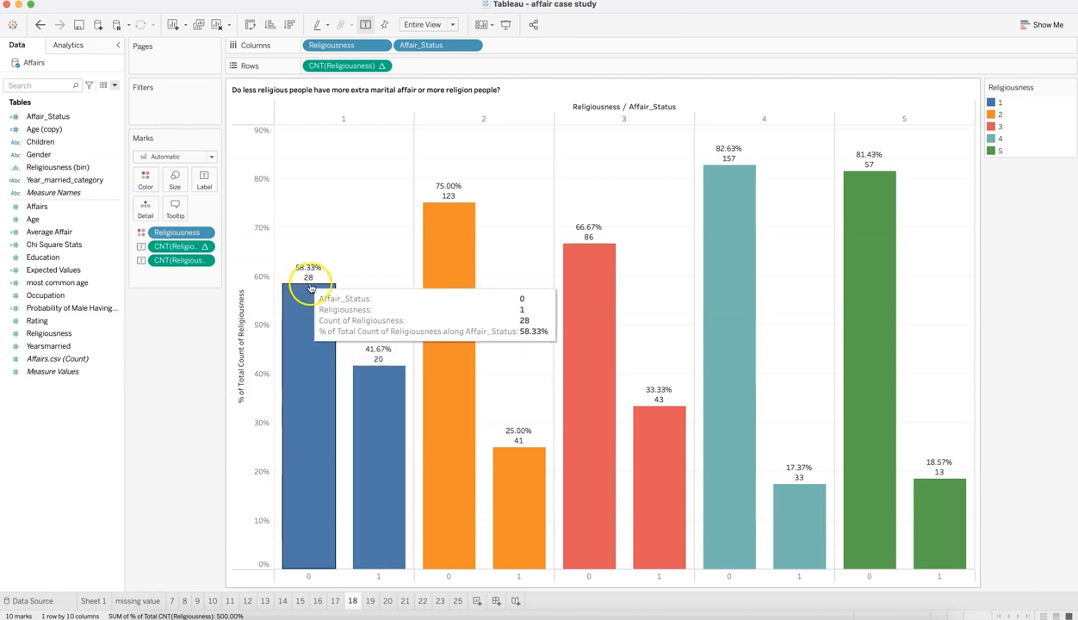
Step: Examine the counts and percentages for the religiousness levels on sheet 18, consulting the Excel mapping table for the code meanings
{"action": "mouse_move", "coordinate": [385, 392]}
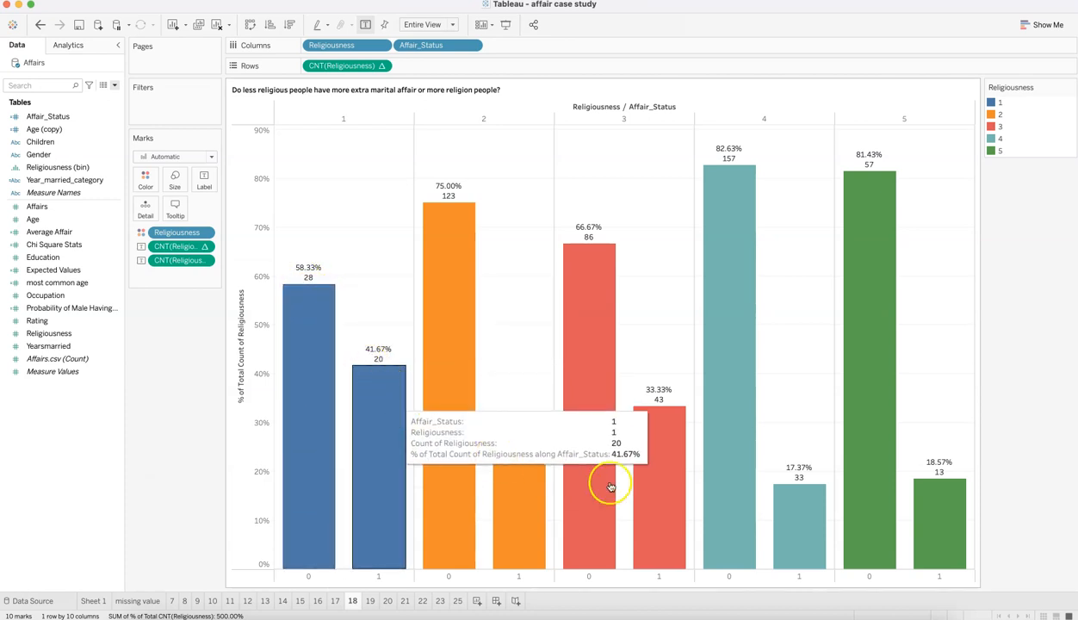
{"action": "mouse_move", "coordinate": [657, 441]}
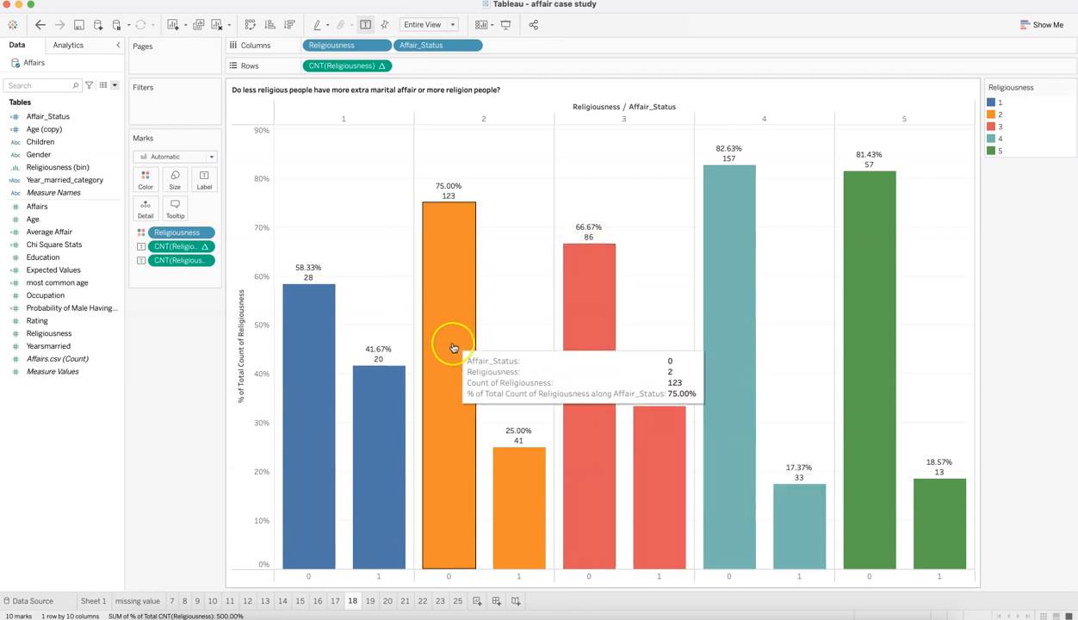
{"action": "mouse_move", "coordinate": [592, 280]}
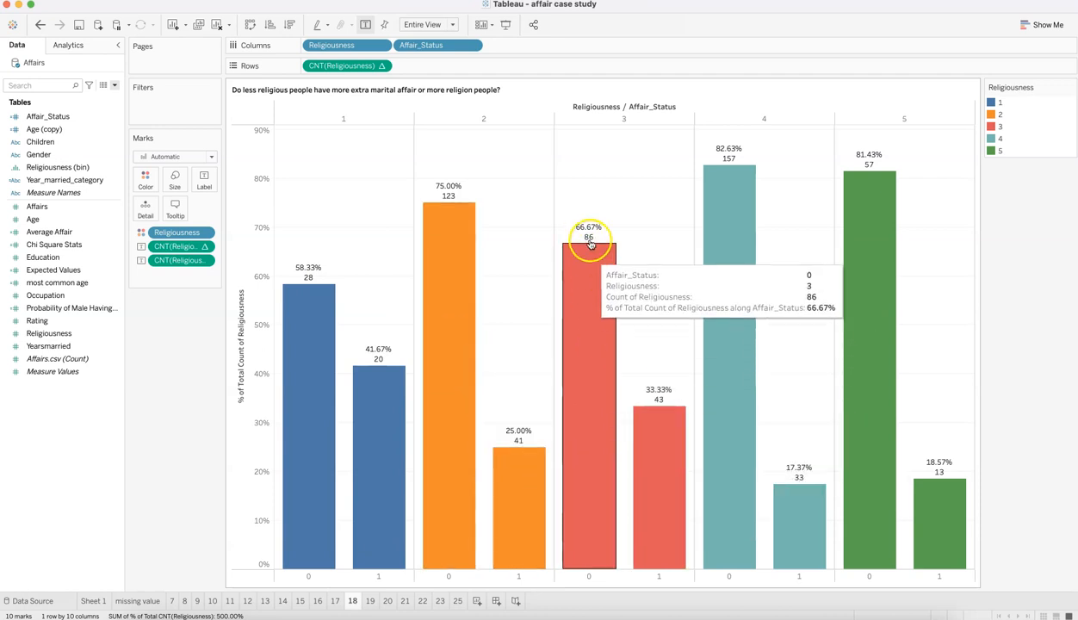
{"action": "mouse_move", "coordinate": [323, 314]}
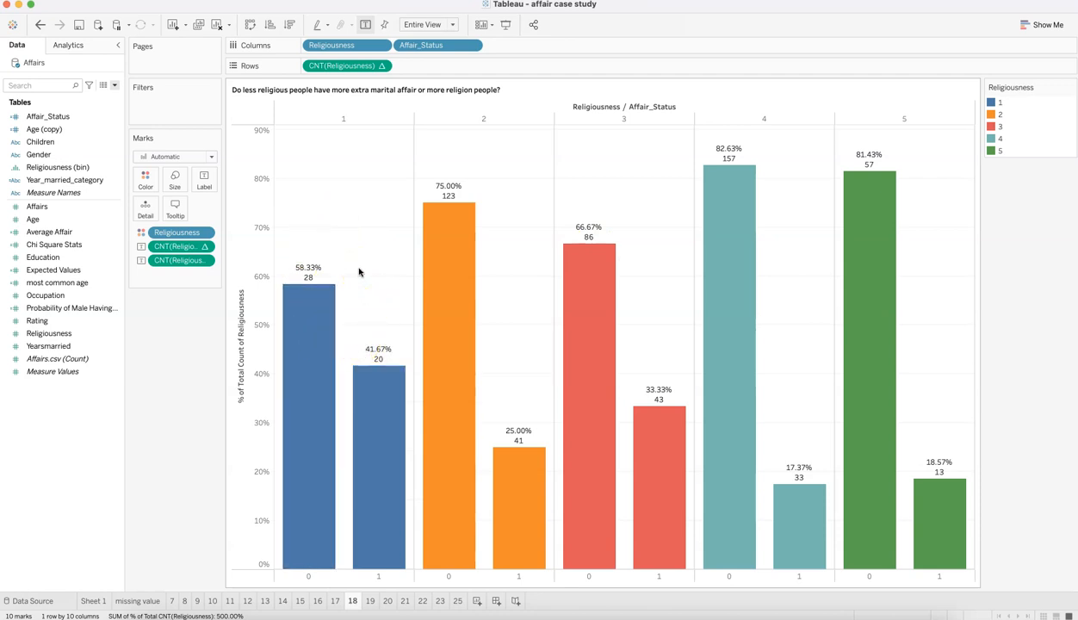
{"action": "mouse_move", "coordinate": [627, 465]}
{"action": "key", "text": "super+Tab"}
{"action": "key", "text": "super+Tab"}
{"action": "mouse_move", "coordinate": [656, 405]}
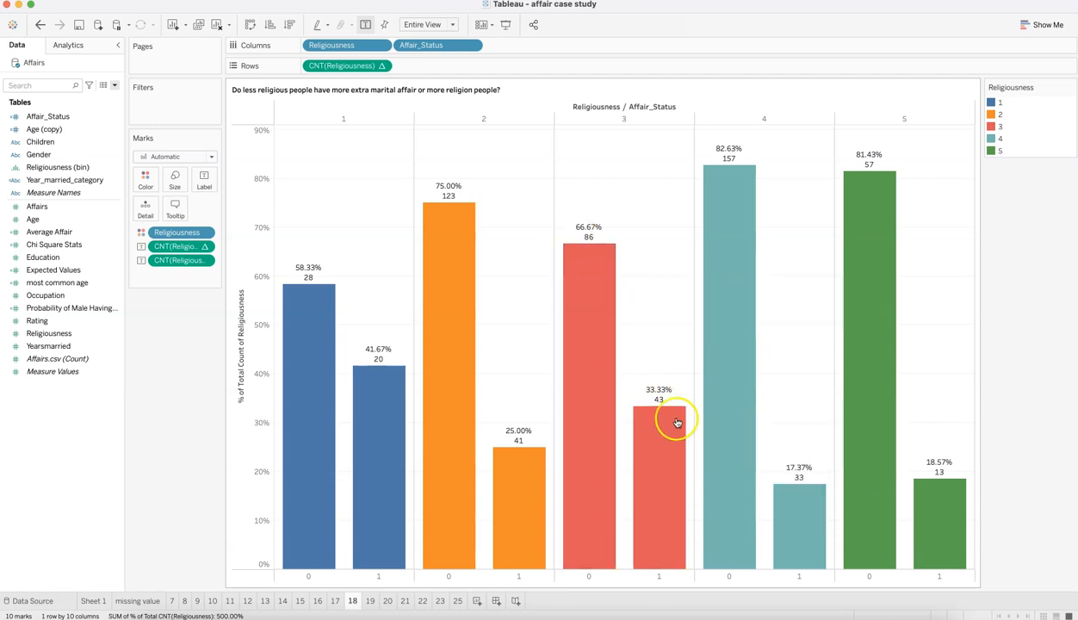
Step: Open sheet 19 and relate the male affair count and grand total to the stated probability of a male having an affair
{"action": "mouse_move", "coordinate": [309, 278]}
{"action": "mouse_move", "coordinate": [358, 356]}
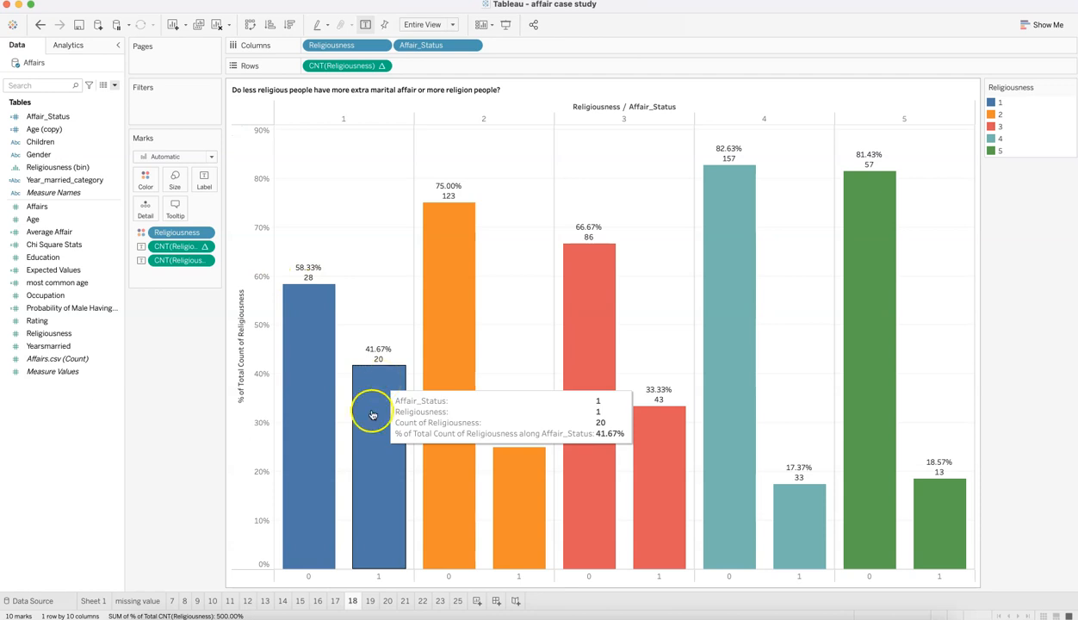
{"action": "left_click", "coordinate": [371, 601]}
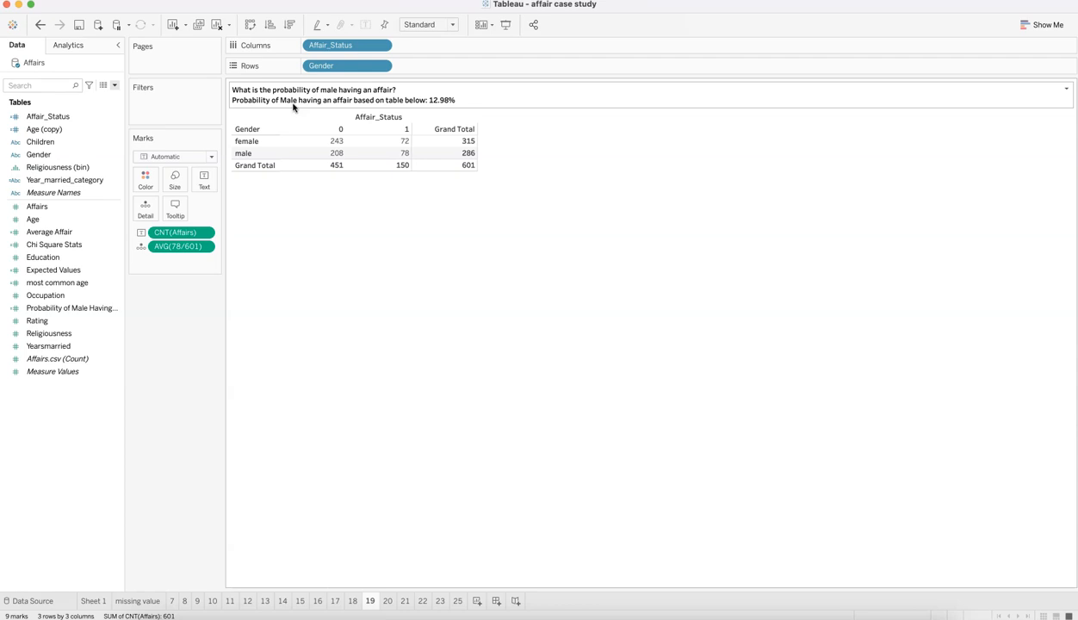
{"action": "left_click", "coordinate": [282, 132]}
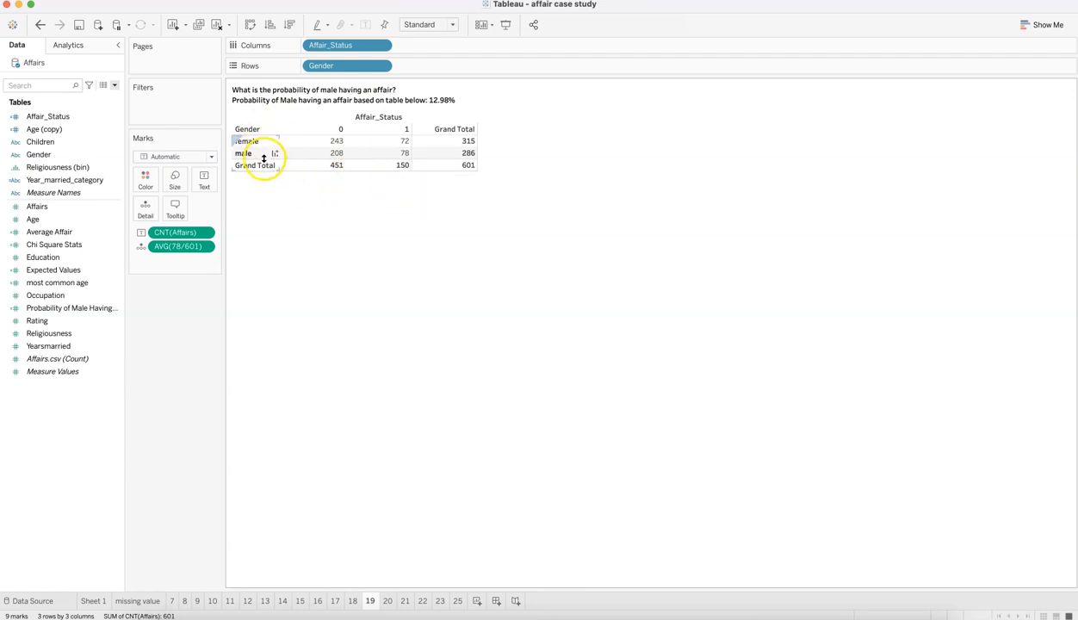
{"action": "left_click", "coordinate": [436, 103]}
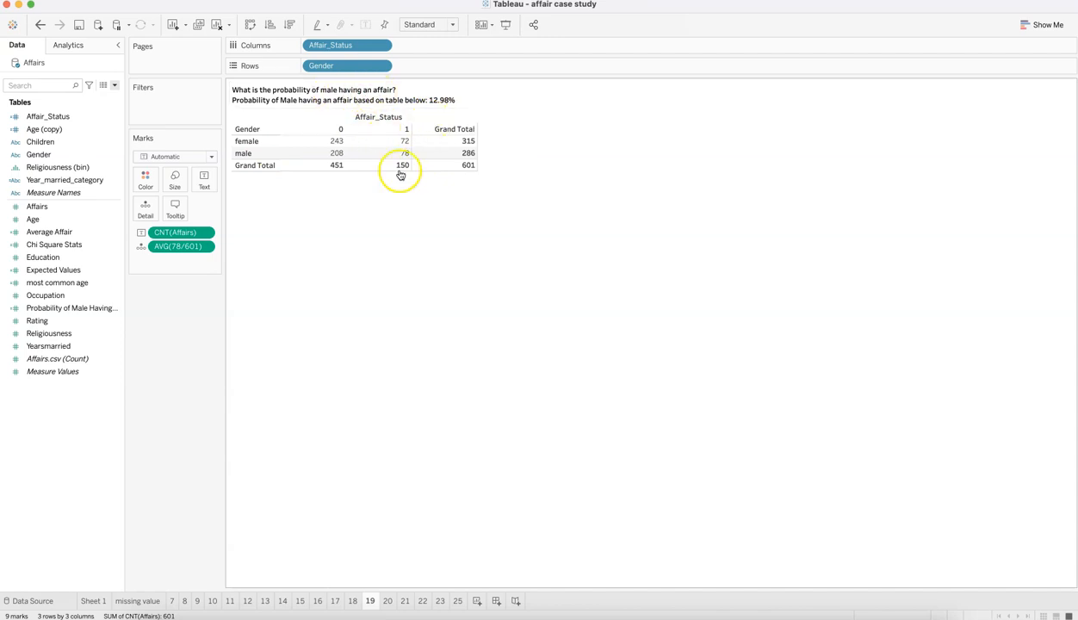
{"action": "mouse_move", "coordinate": [472, 172]}
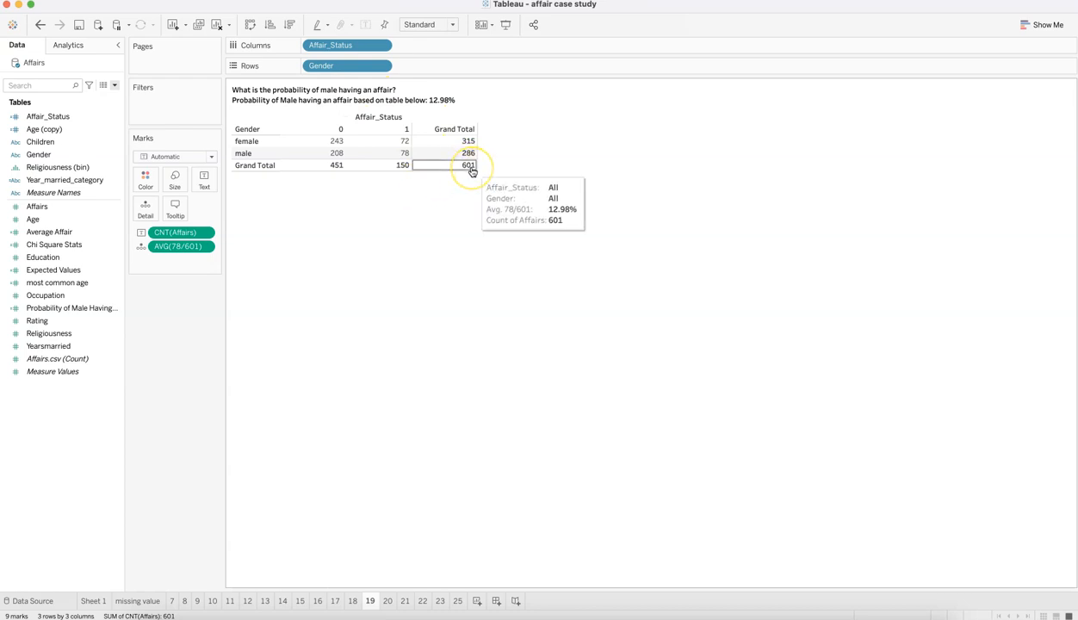
{"action": "mouse_move", "coordinate": [406, 156]}
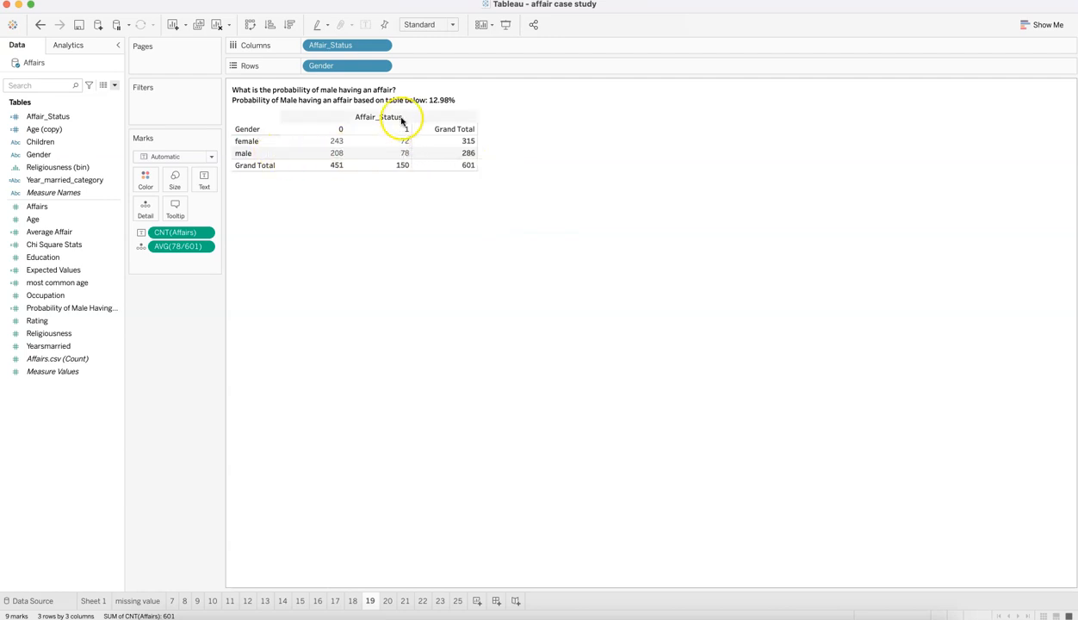
{"action": "mouse_move", "coordinate": [436, 167]}
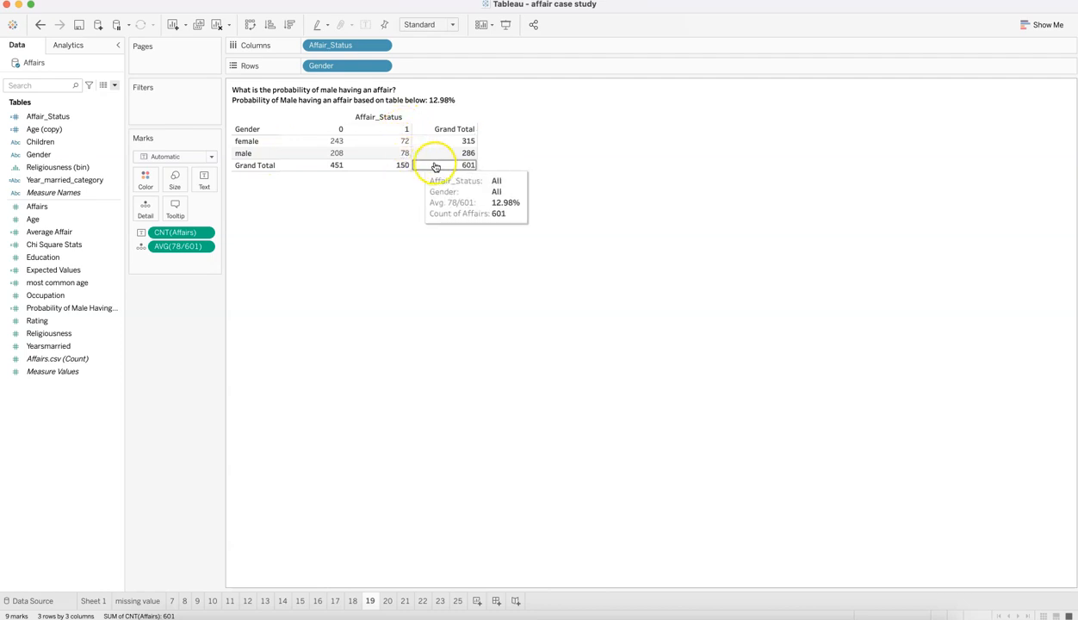
Step: Inspect how the sheet 19 title inserts the AVG(78/601) field, and leave the title editor without saving
{"action": "double_click", "coordinate": [441, 101]}
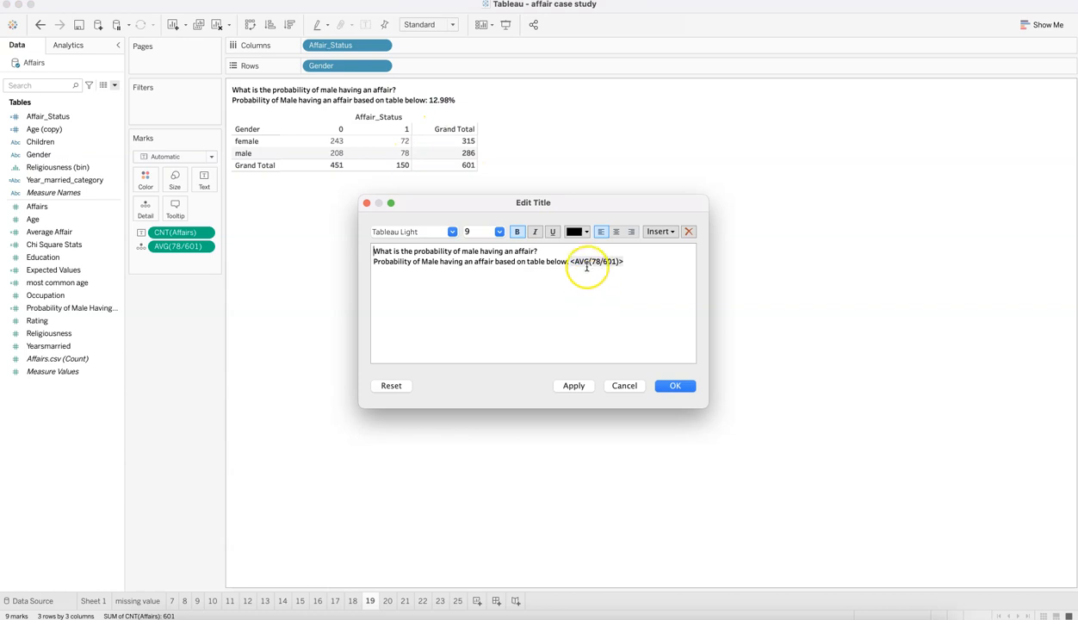
{"action": "left_click", "coordinate": [623, 385]}
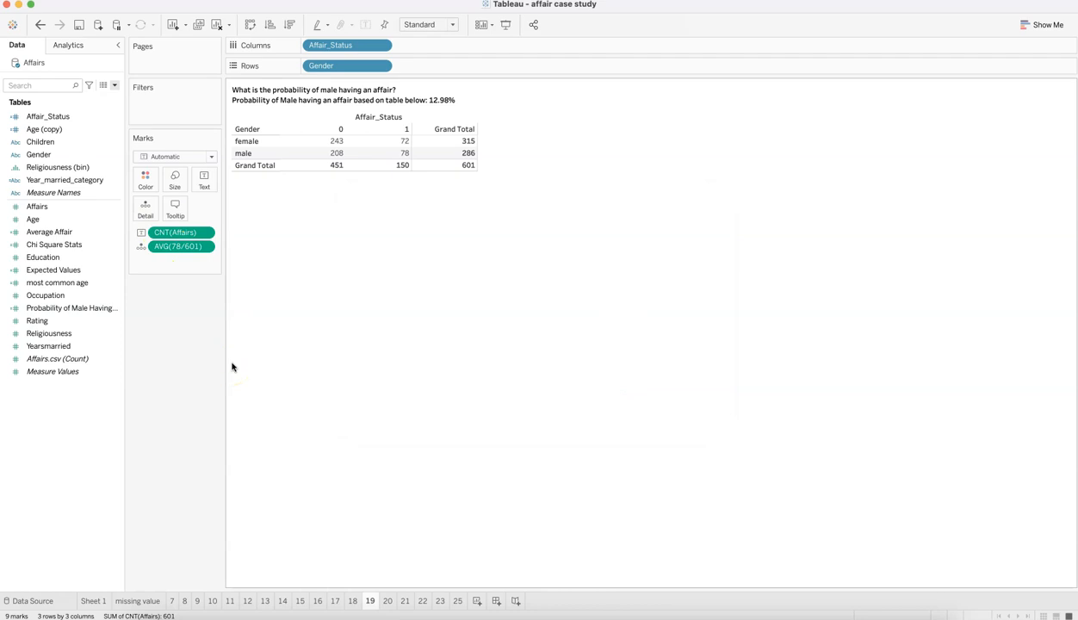
{"action": "double_click", "coordinate": [395, 94]}
{"action": "left_click_drag", "start_coordinate": [483, 262], "coordinate": [646, 253]}
{"action": "left_click", "coordinate": [662, 234]}
{"action": "left_click", "coordinate": [692, 437]}
{"action": "left_click", "coordinate": [632, 386]}
Step: Review the affair probabilities for males with children on sheet 20 and for males by religiousness level on sheet 21
{"action": "left_click", "coordinate": [389, 602]}
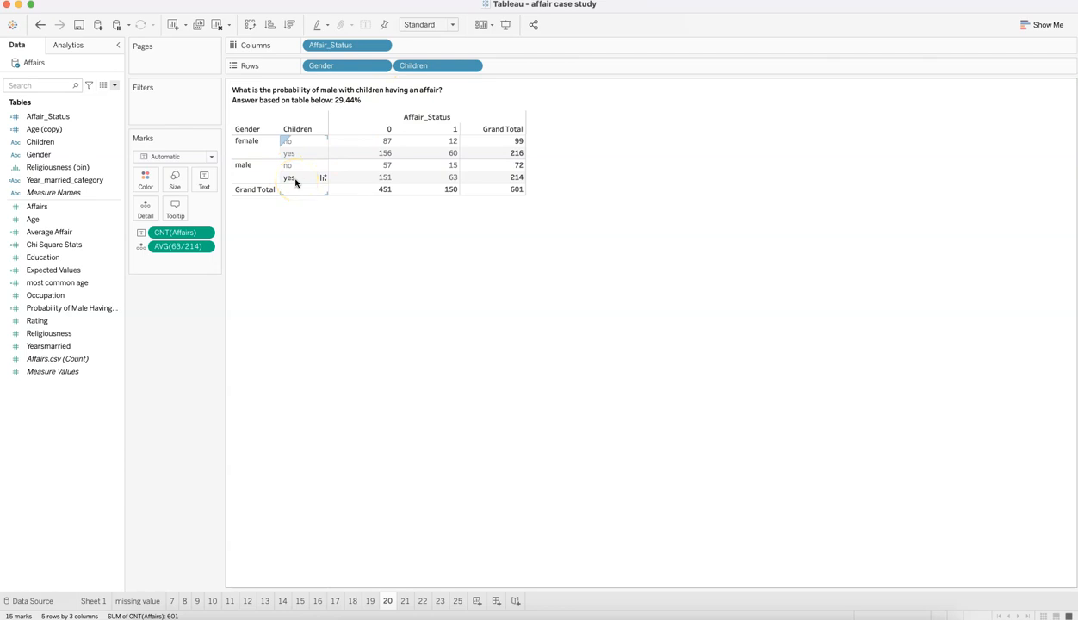
{"action": "mouse_move", "coordinate": [446, 184]}
{"action": "left_click", "coordinate": [404, 601]}
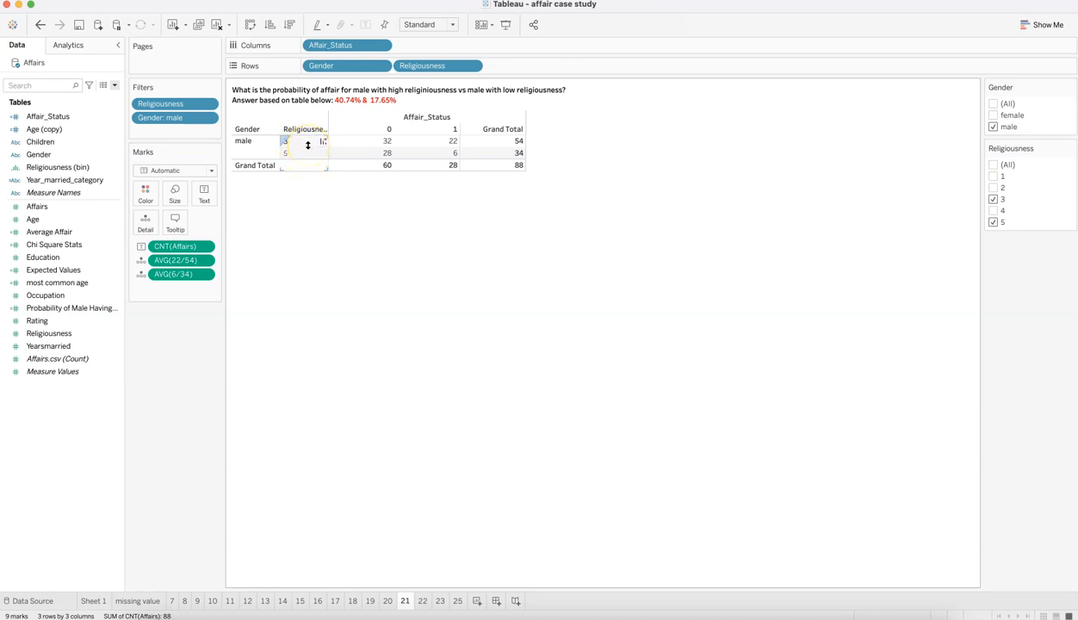
{"action": "mouse_move", "coordinate": [386, 144]}
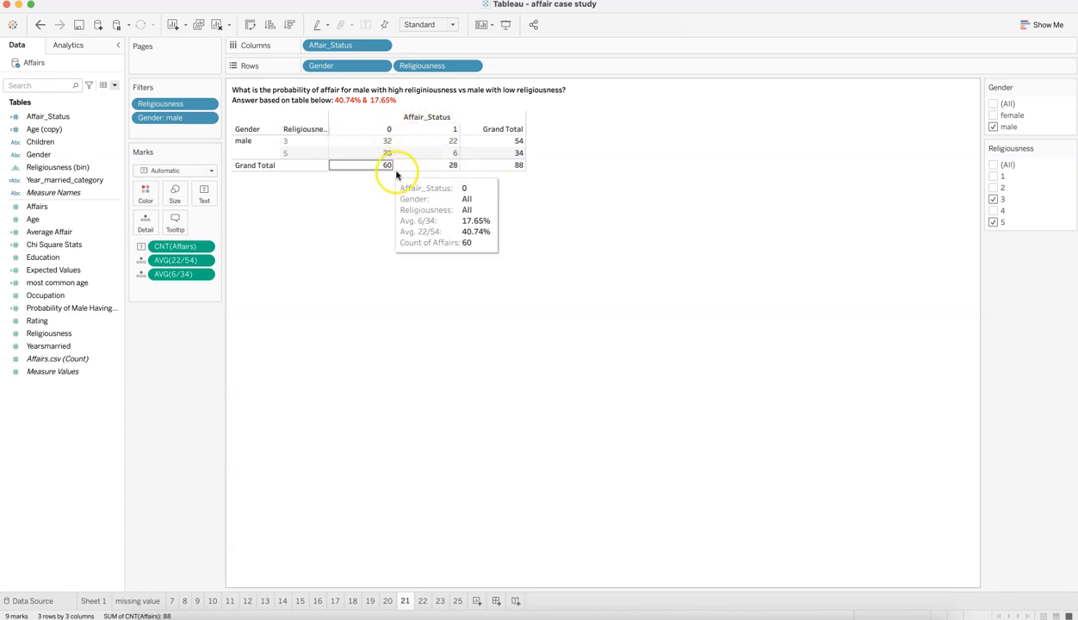
{"action": "mouse_move", "coordinate": [453, 155]}
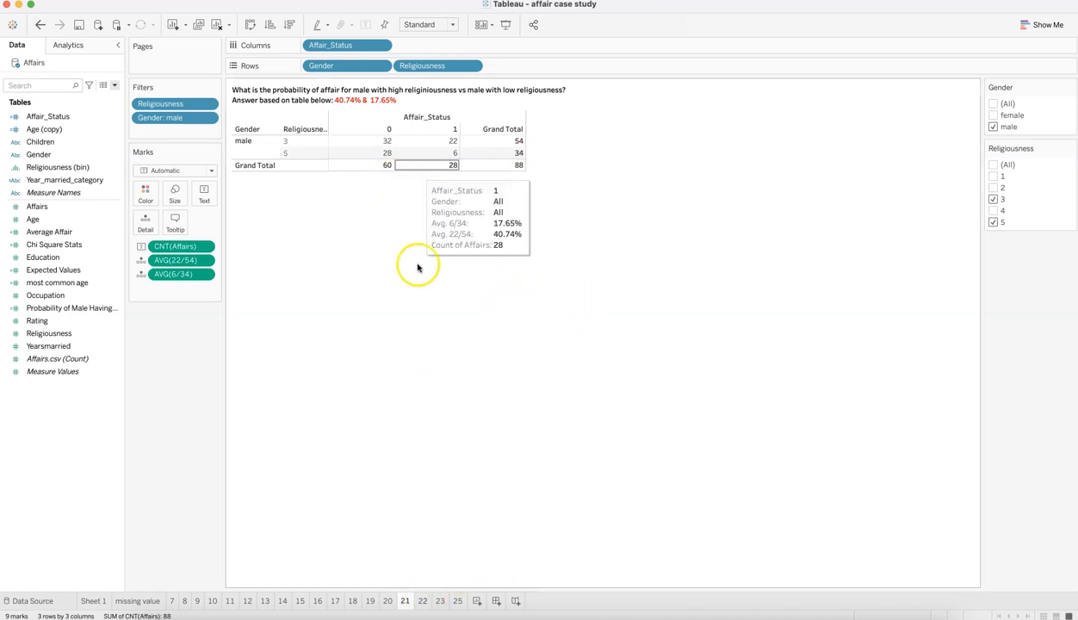
Step: Open sheet 22 and compare the affair probabilities of females with children and females without children
{"action": "left_click", "coordinate": [421, 602]}
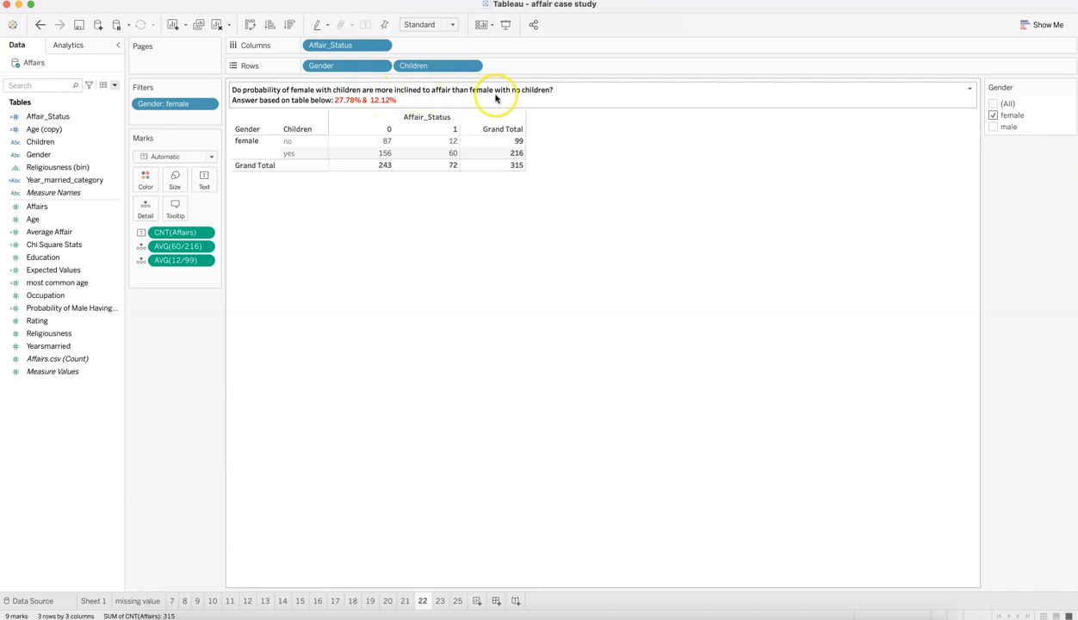
{"action": "mouse_move", "coordinate": [392, 152]}
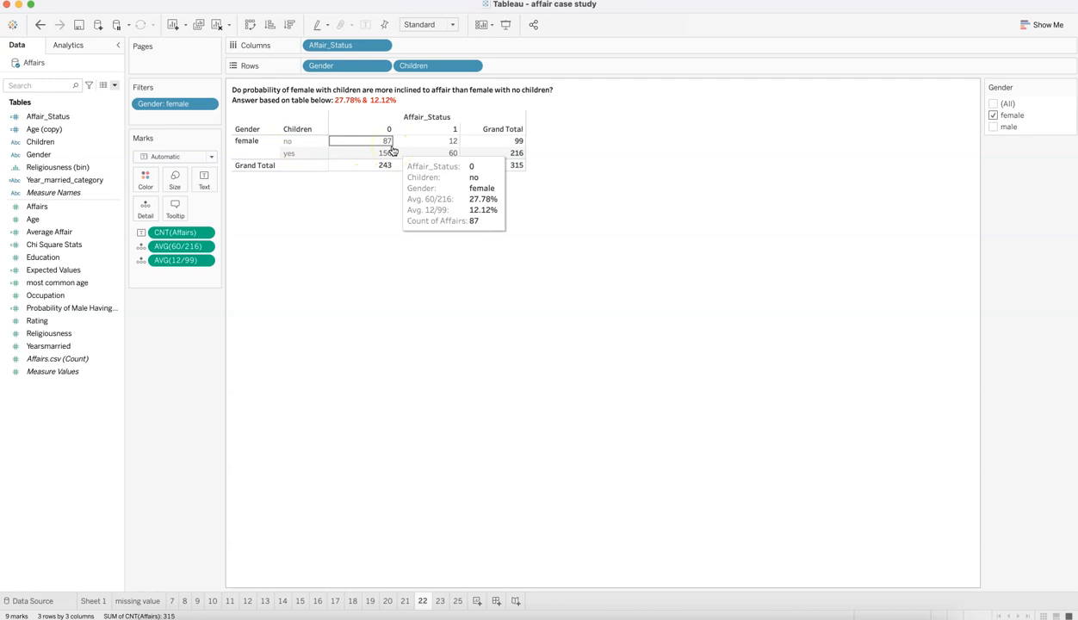
{"action": "mouse_move", "coordinate": [514, 169]}
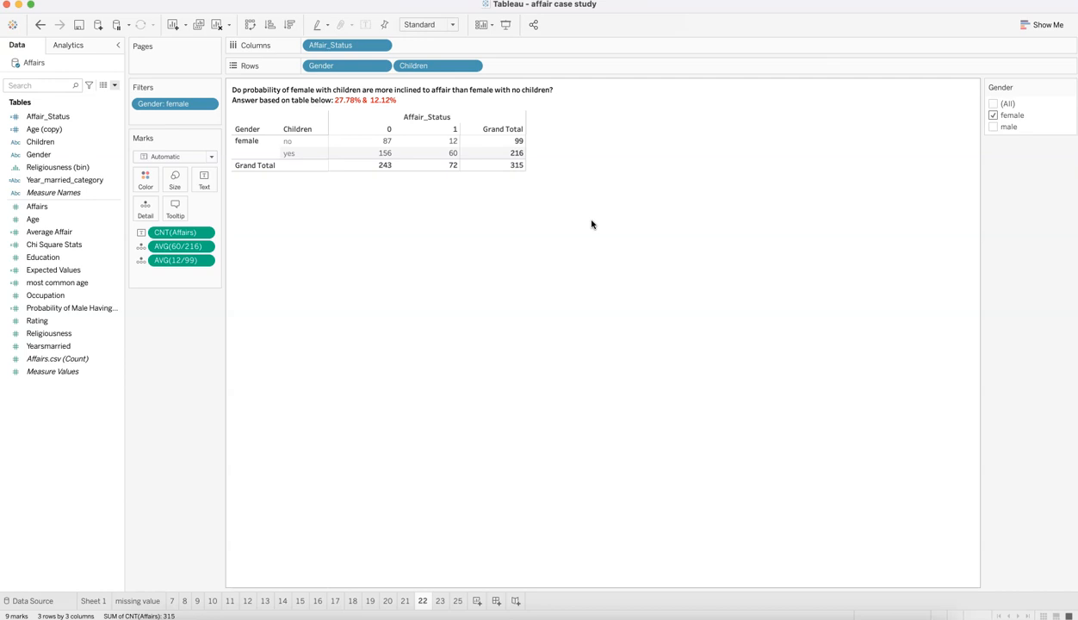
Step: Open the gender hypothesis test on sheet 23 and widen the area holding the marks and measure values to reveal longer field names
{"action": "left_click", "coordinate": [440, 600]}
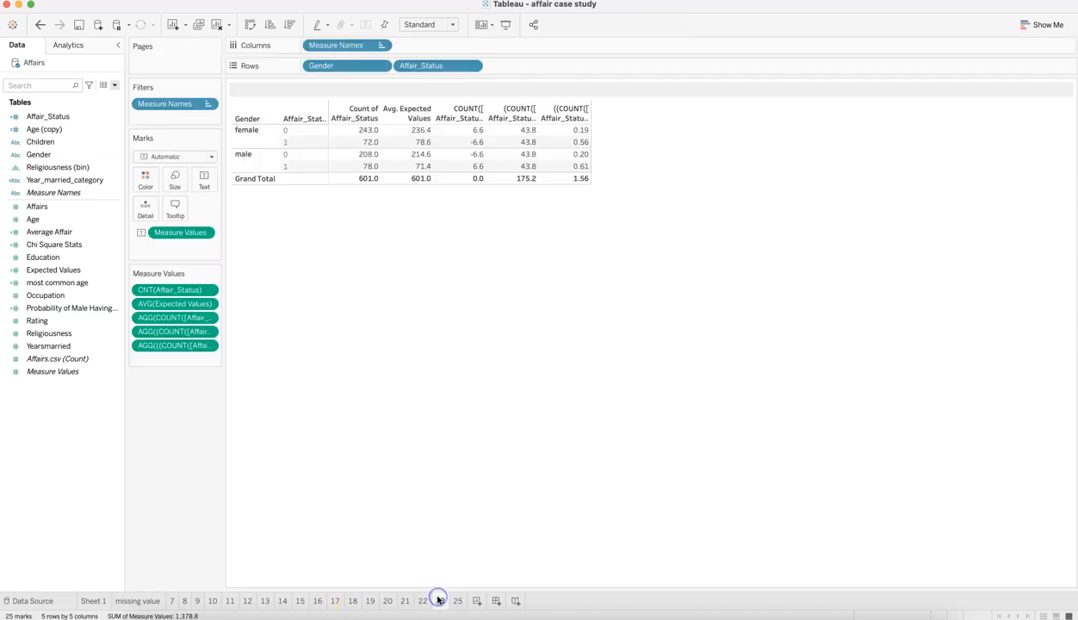
{"action": "left_click", "coordinate": [310, 91]}
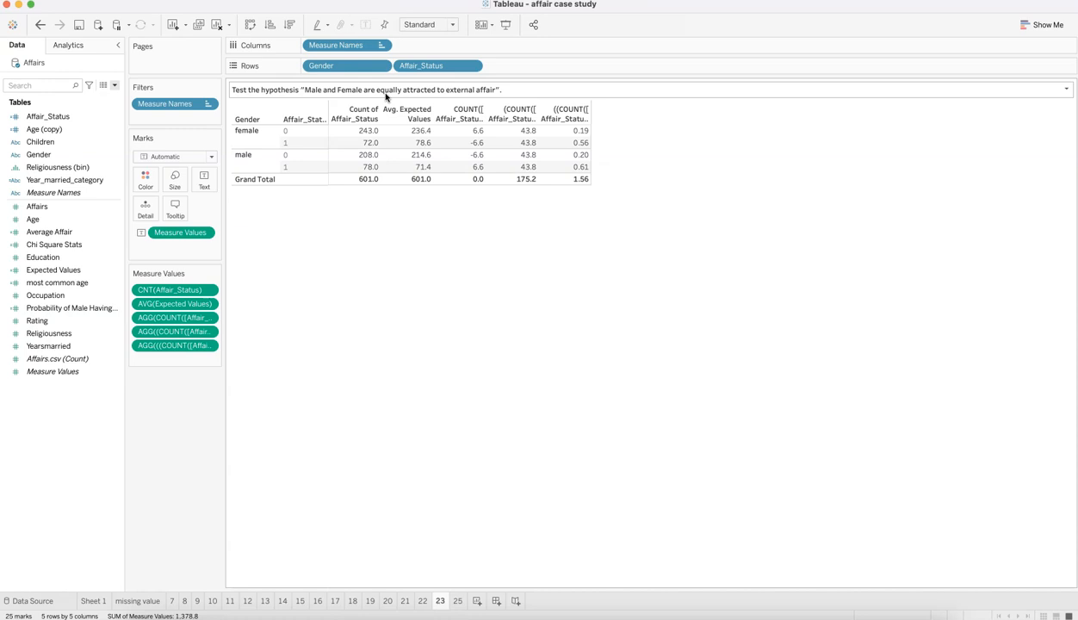
{"action": "mouse_move", "coordinate": [578, 183]}
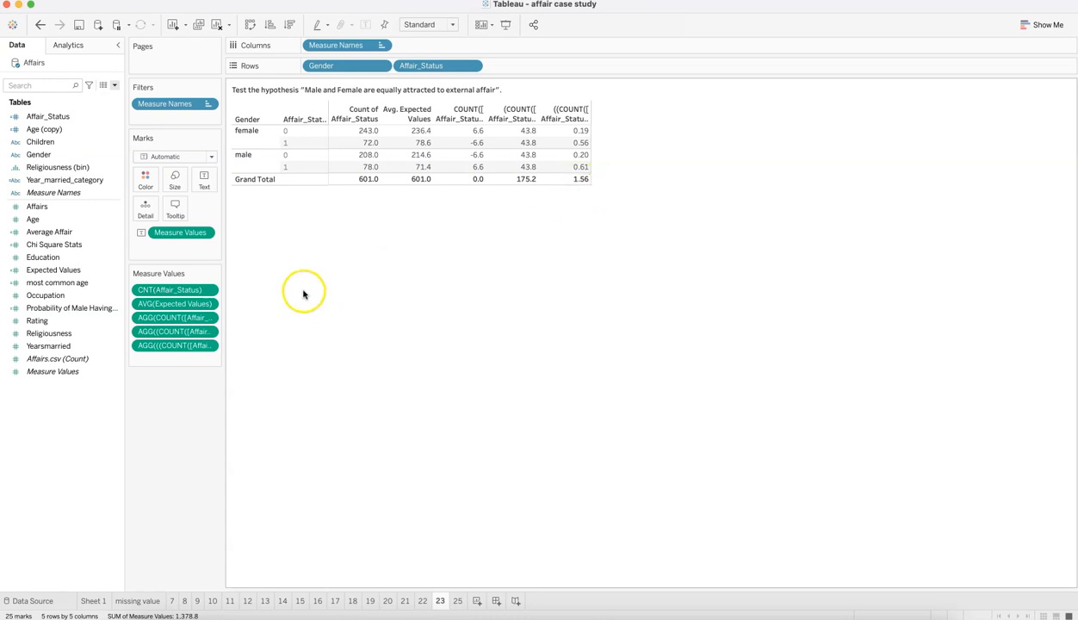
{"action": "left_click_drag", "start_coordinate": [221, 272], "coordinate": [364, 293]}
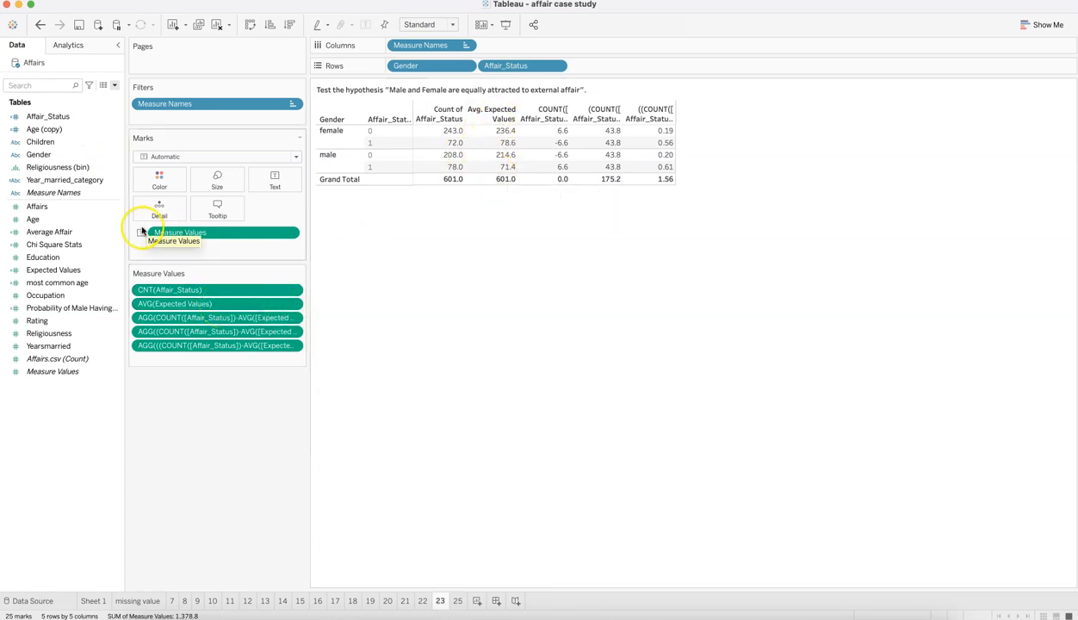
Step: View the formula of the Expected Values calculated field and close it without changes
{"action": "left_click", "coordinate": [112, 274]}
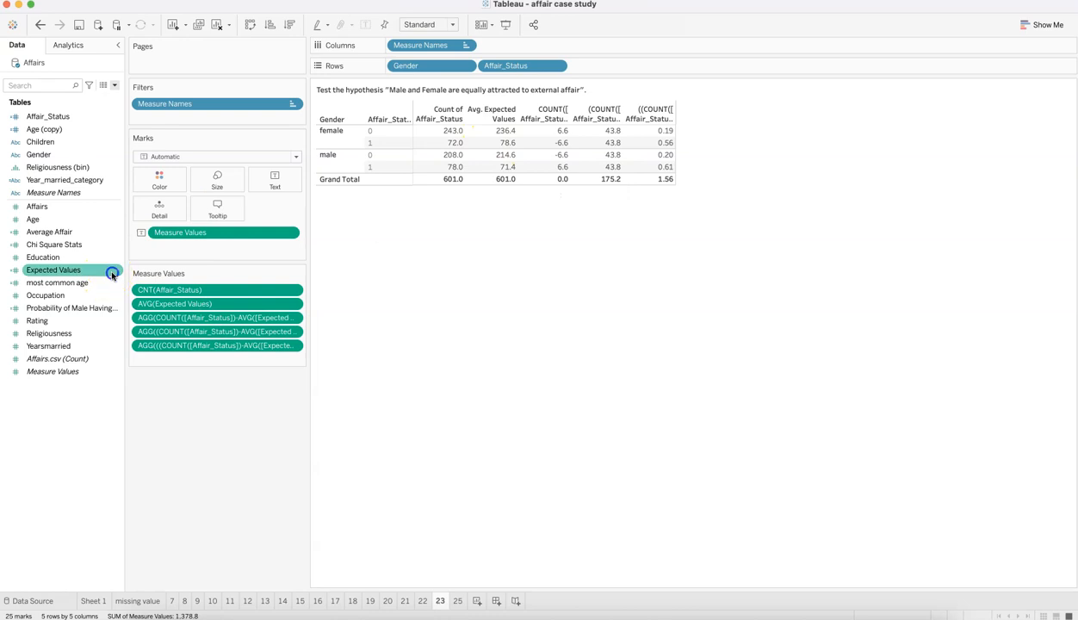
{"action": "right_click", "coordinate": [112, 274]}
{"action": "left_click", "coordinate": [139, 341]}
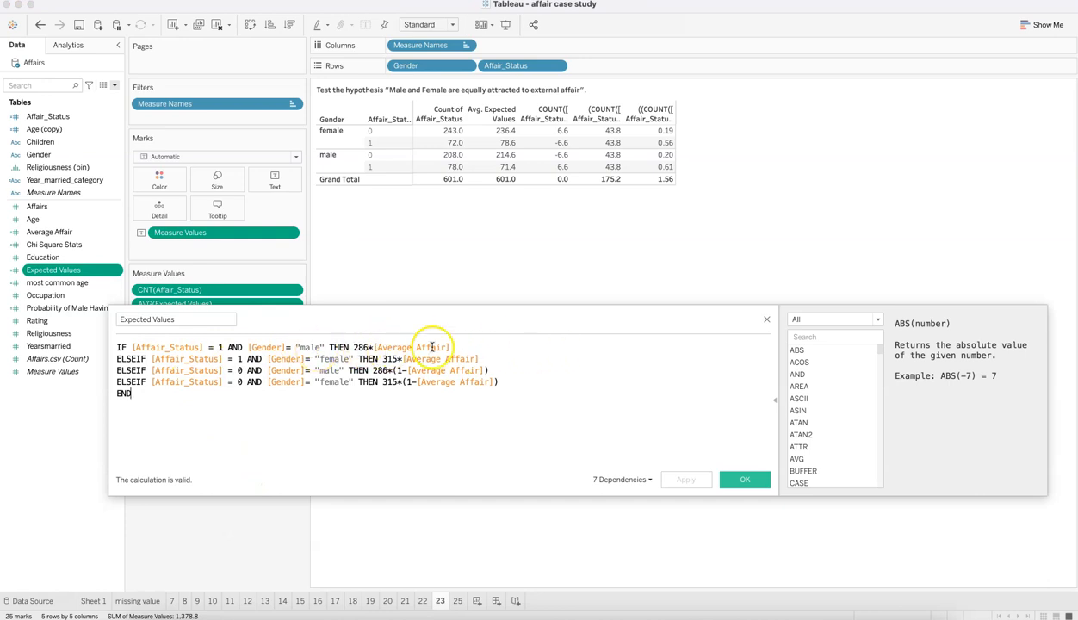
{"action": "left_click", "coordinate": [766, 320]}
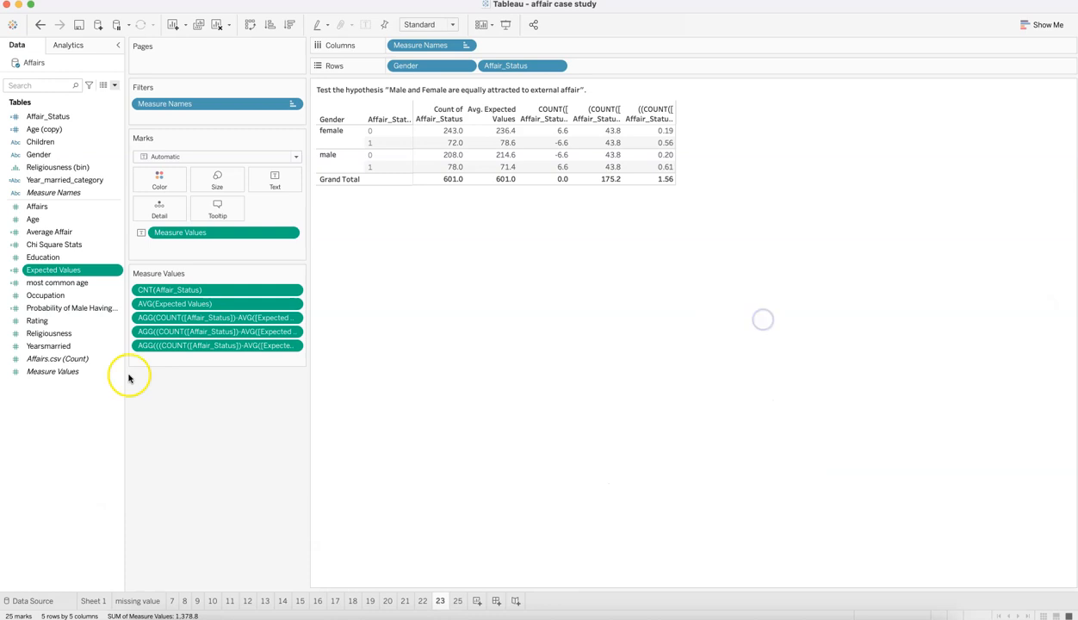
Step: Check the formula behind the Average Affair calculated field and close it unchanged
{"action": "right_click", "coordinate": [119, 234]}
{"action": "left_click", "coordinate": [139, 301]}
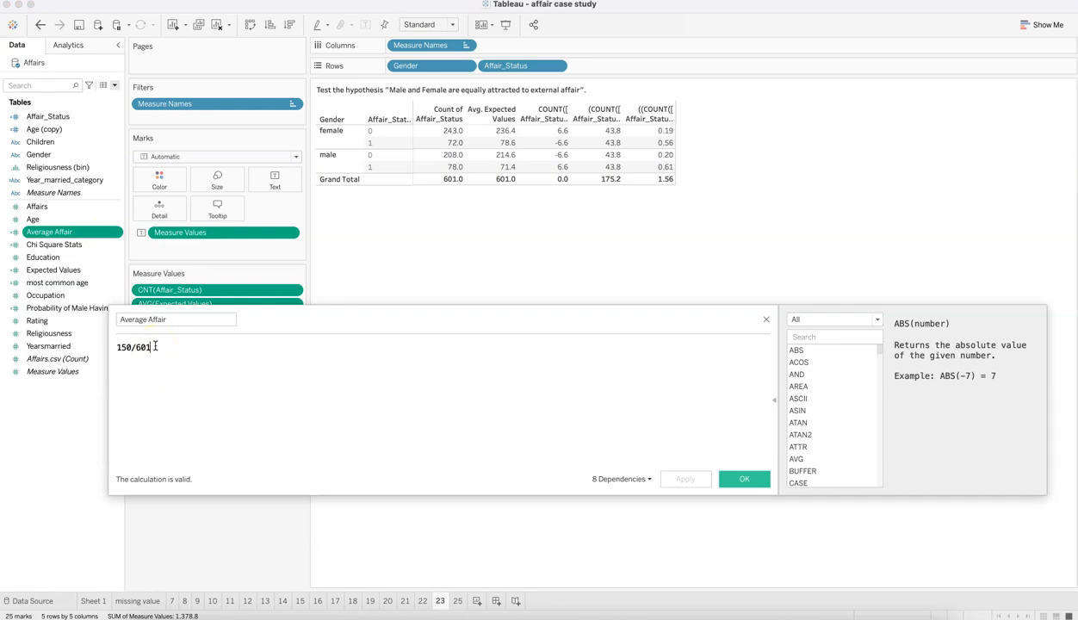
{"action": "left_click", "coordinate": [200, 342]}
{"action": "left_click", "coordinate": [165, 350]}
{"action": "left_click", "coordinate": [767, 319]}
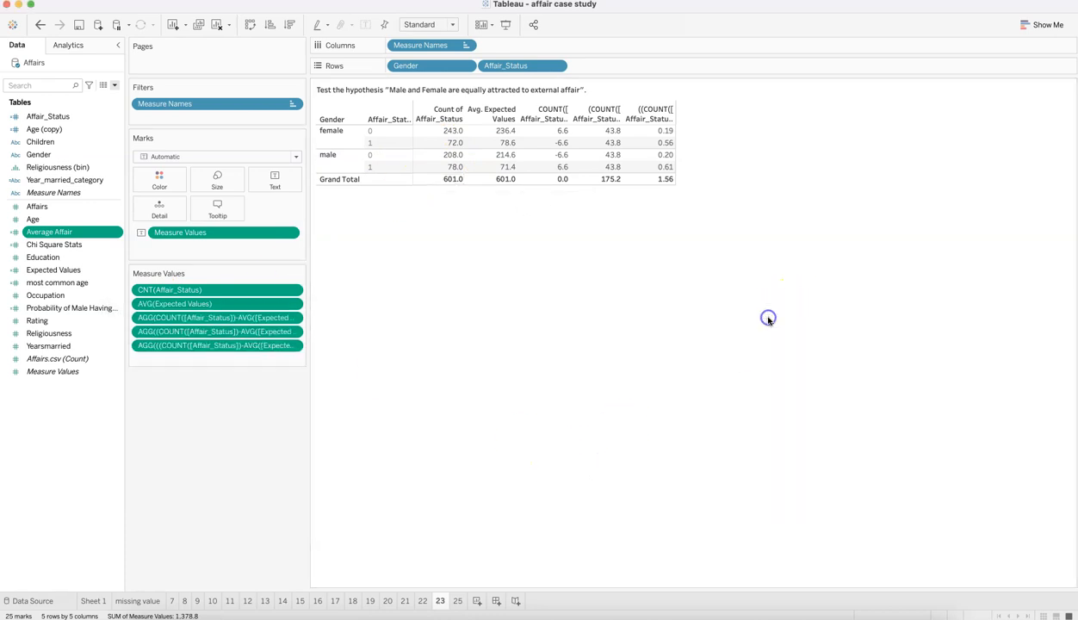
Step: Reopen the Expected Values formula and examine its affair status and gender conditions, multipliers and Average Affair references
{"action": "right_click", "coordinate": [121, 271]}
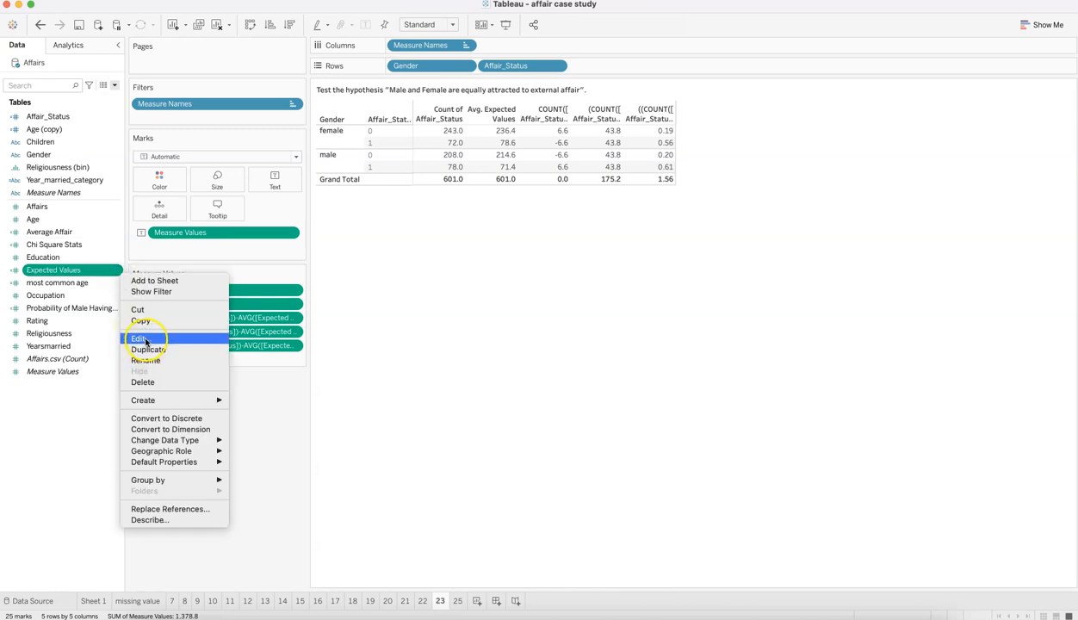
{"action": "left_click", "coordinate": [140, 338]}
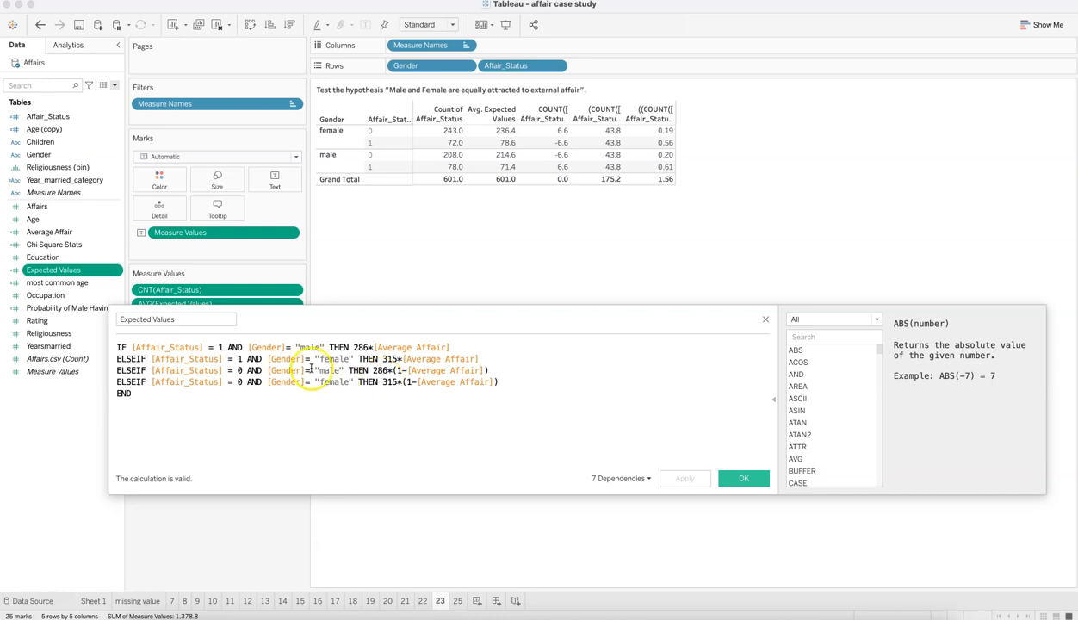
{"action": "left_click", "coordinate": [233, 359]}
{"action": "left_click_drag", "start_coordinate": [285, 348], "coordinate": [337, 372]}
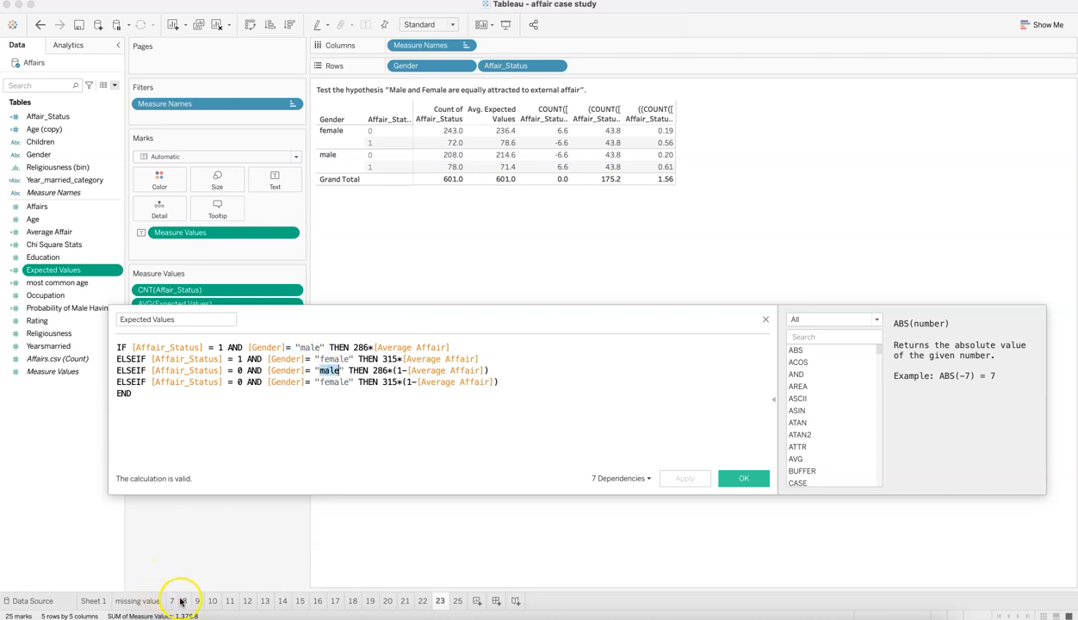
{"action": "left_click_drag", "start_coordinate": [321, 359], "coordinate": [354, 383]}
{"action": "left_click", "coordinate": [389, 359]}
{"action": "left_click_drag", "start_coordinate": [362, 347], "coordinate": [412, 348]}
{"action": "left_click_drag", "start_coordinate": [237, 359], "coordinate": [341, 359]}
{"action": "left_click_drag", "start_coordinate": [411, 360], "coordinate": [435, 362]}
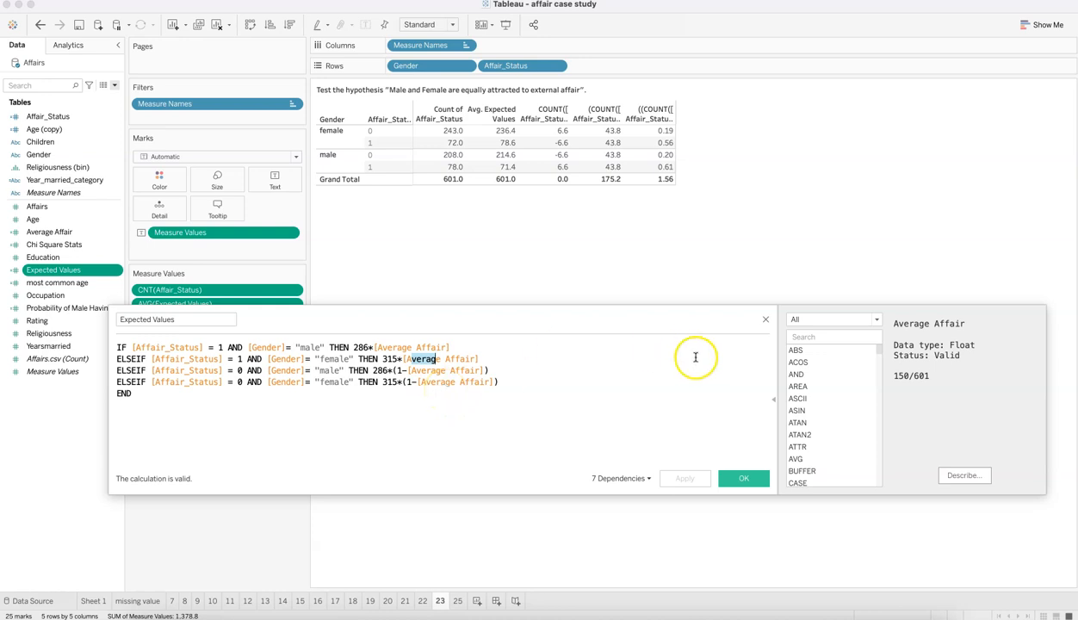
{"action": "left_click", "coordinate": [764, 322]}
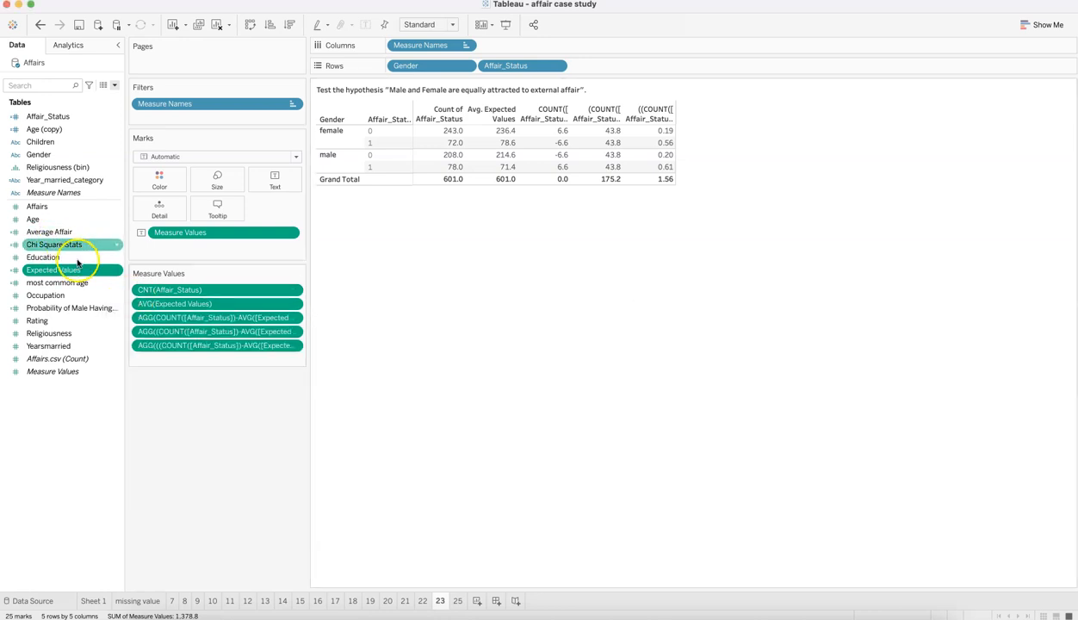
Step: Widen the sheet 23 table columns to show the full measure headings, and inspect the grand total of the chi-square column
{"action": "mouse_move", "coordinate": [479, 145]}
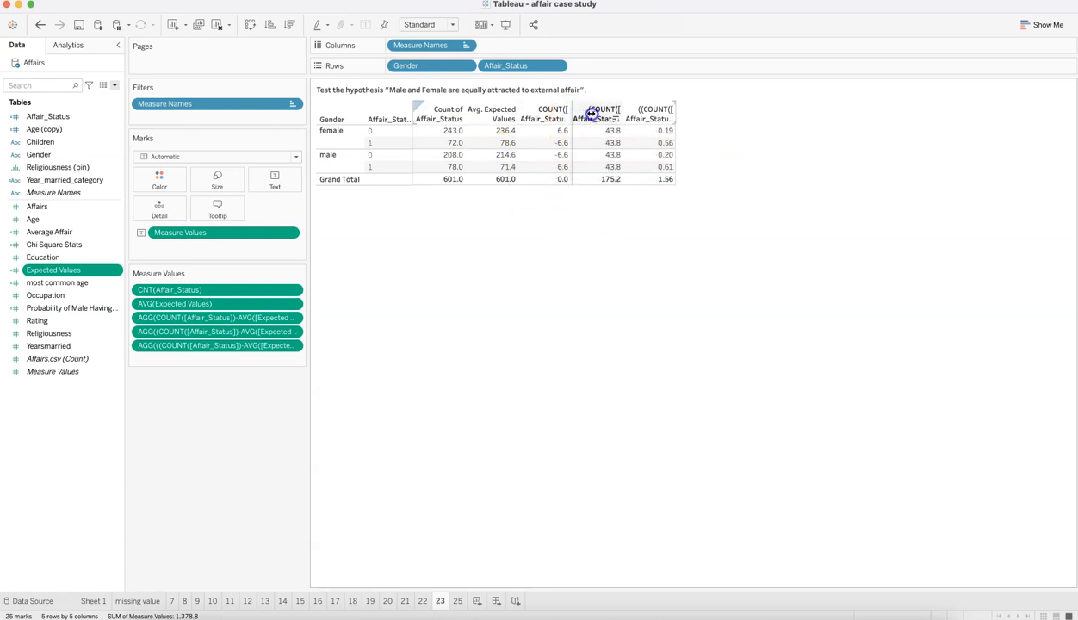
{"action": "left_click_drag", "start_coordinate": [616, 113], "coordinate": [617, 114]}
{"action": "left_click_drag", "start_coordinate": [706, 110], "coordinate": [731, 109]}
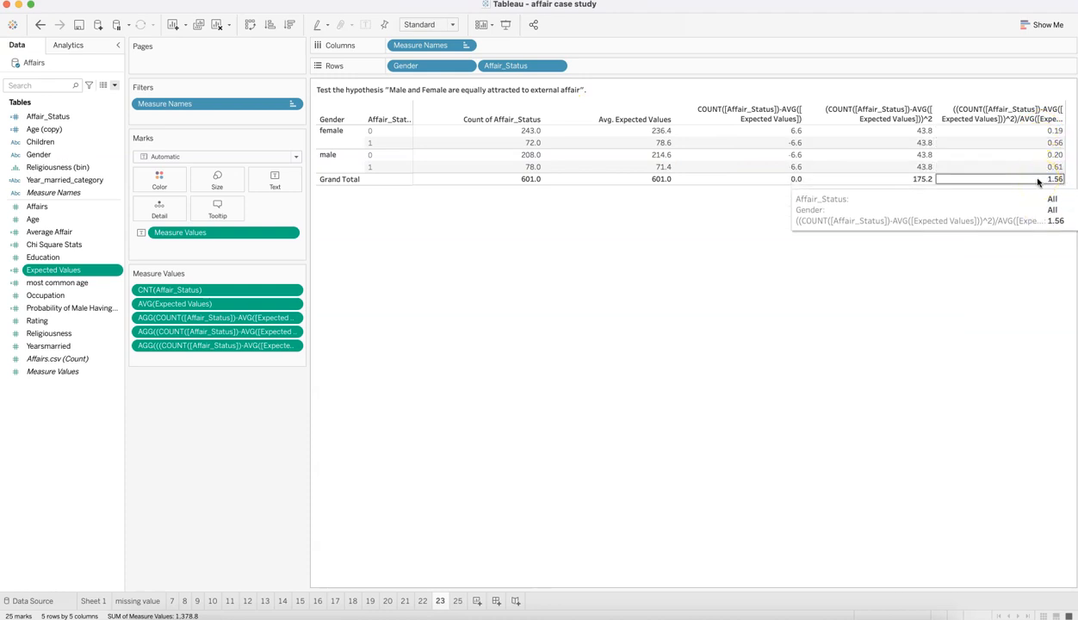
{"action": "left_click", "coordinate": [1050, 183]}
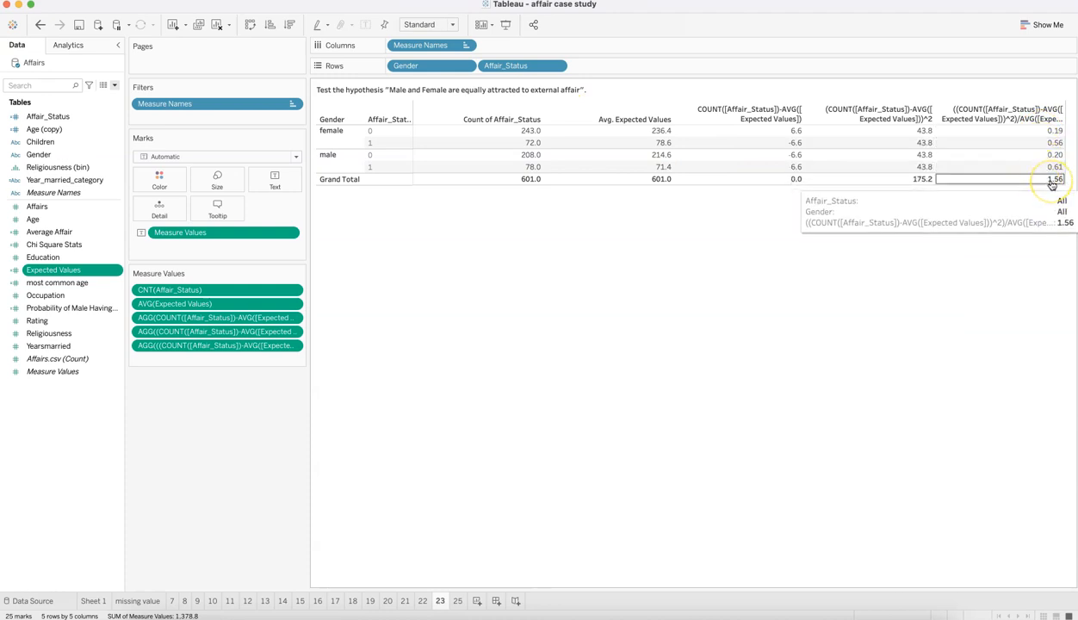
Step: Switch to the Affairs Excel workbook and open the (P) Answer 19 to 25 sheet at the question 5 chi-square working
{"action": "left_click", "coordinate": [292, 615]}
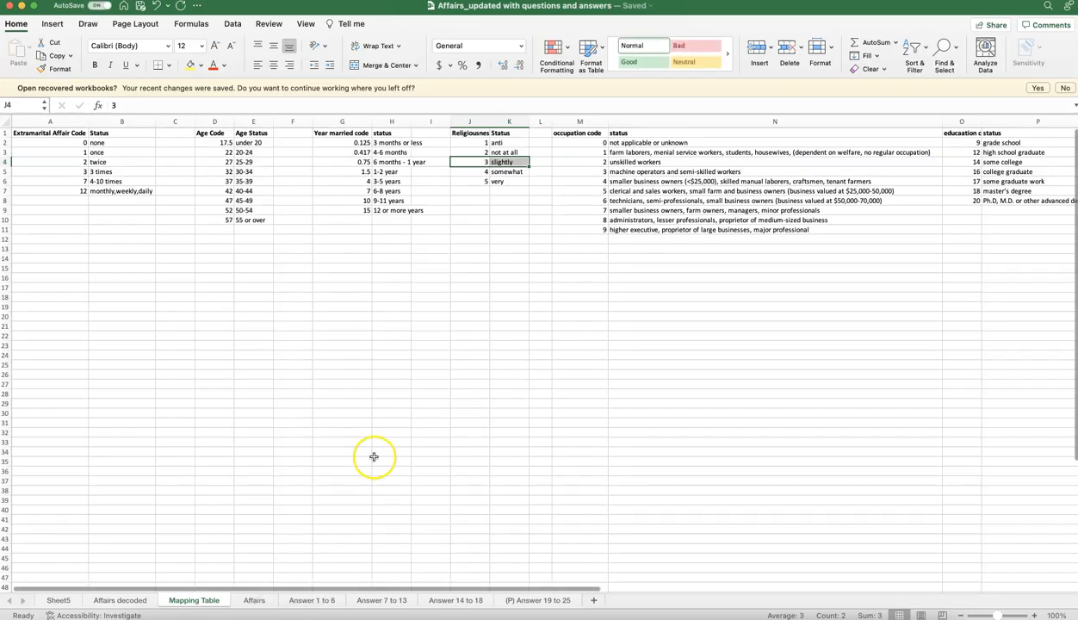
{"action": "left_click", "coordinate": [534, 600]}
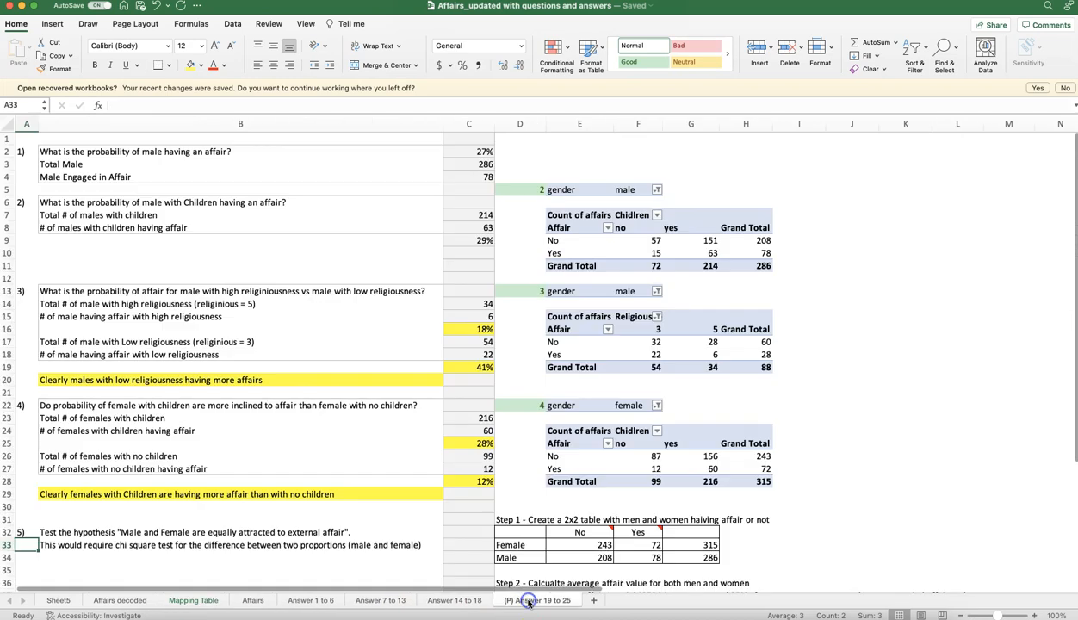
{"action": "scroll", "coordinate": [623, 447], "scroll_direction": "down", "scroll_amount": 10}
{"action": "scroll", "coordinate": [622, 448], "scroll_direction": "down", "scroll_amount": 5}
{"action": "scroll", "coordinate": [623, 447], "scroll_direction": "up", "scroll_amount": 12}
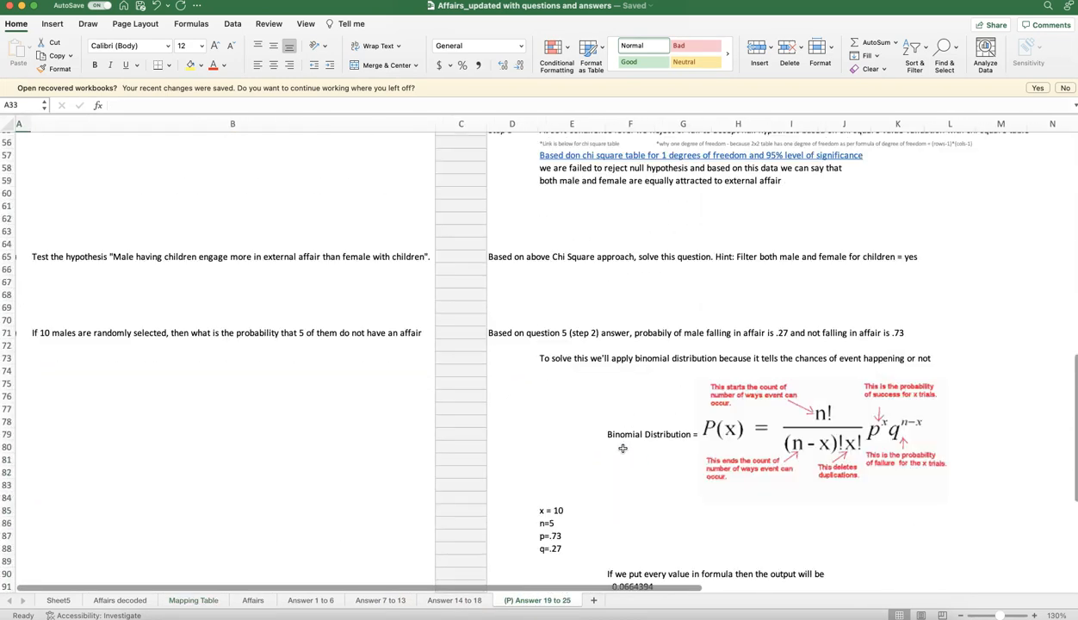
{"action": "scroll", "coordinate": [622, 447], "scroll_direction": "up", "scroll_amount": 3}
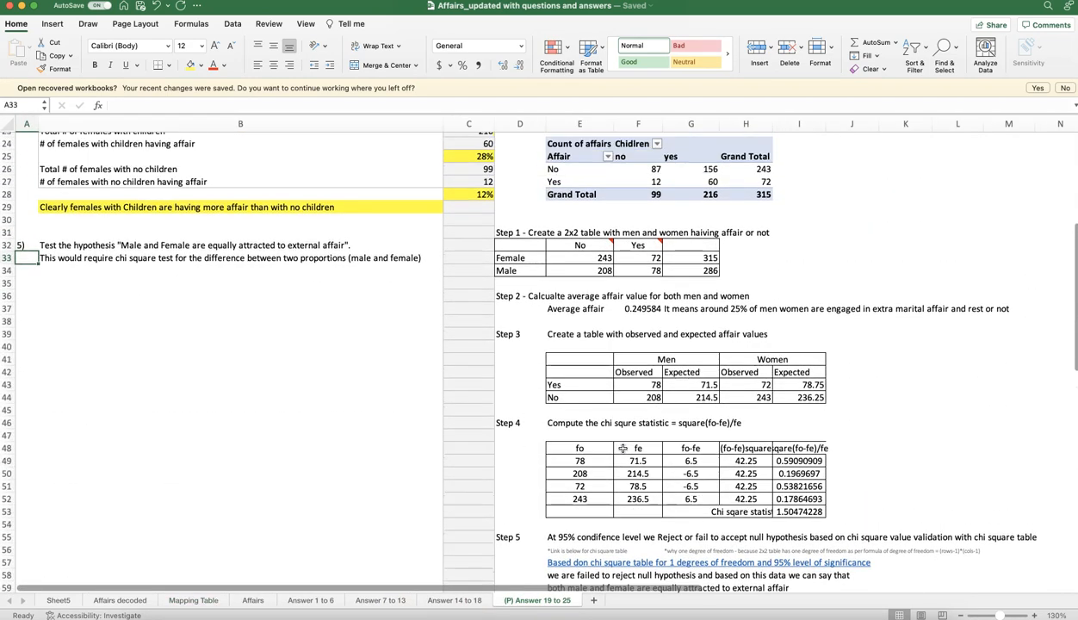
Step: Review Steps 1 to 4 of the question 5 chi-square solution, including the formula behind the average affair value
{"action": "left_click", "coordinate": [510, 232]}
{"action": "left_click", "coordinate": [510, 296]}
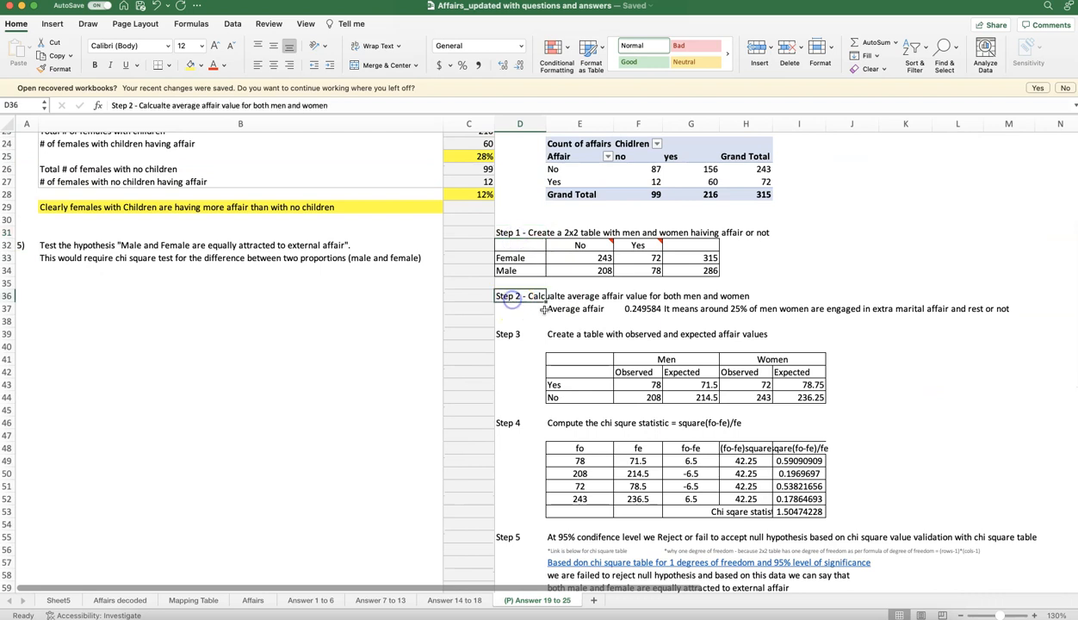
{"action": "left_click_drag", "start_coordinate": [564, 308], "coordinate": [645, 308]}
{"action": "left_click", "coordinate": [646, 308]}
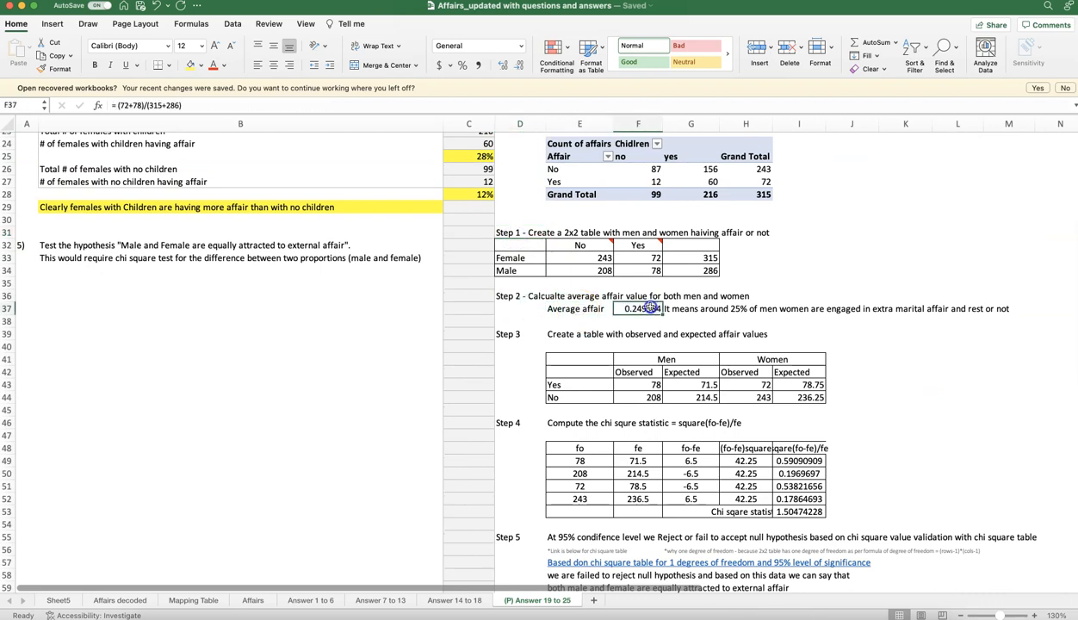
{"action": "left_click", "coordinate": [508, 422]}
{"action": "scroll", "coordinate": [540, 390], "scroll_direction": "down", "scroll_amount": 5}
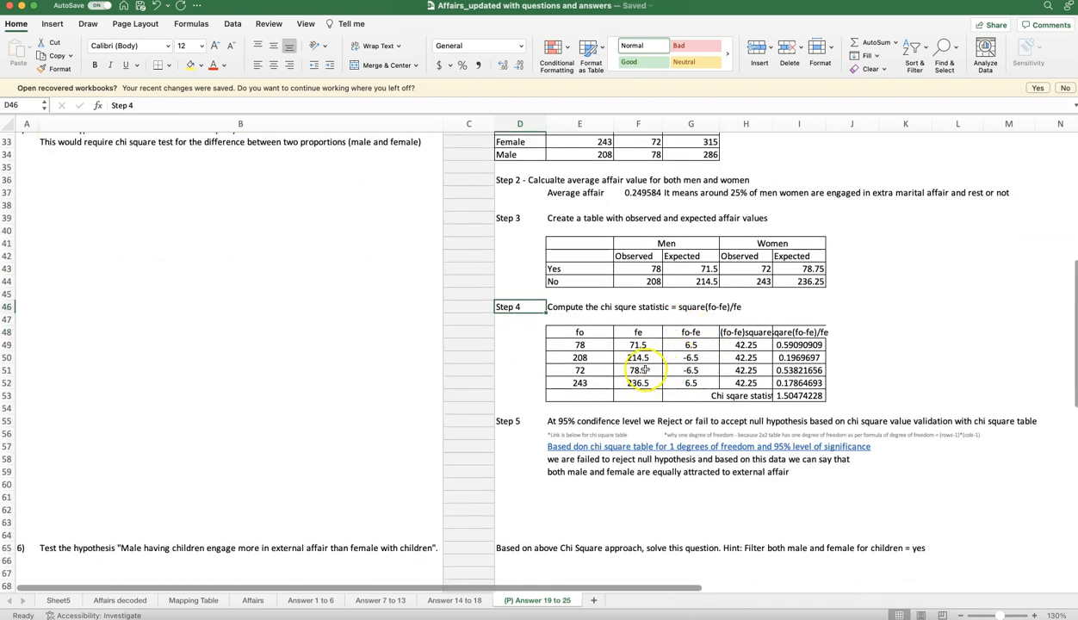
Step: Check the formula of the chi-square statistic total and read the Step 5 conclusion at the 95% confidence level
{"action": "left_click", "coordinate": [788, 396]}
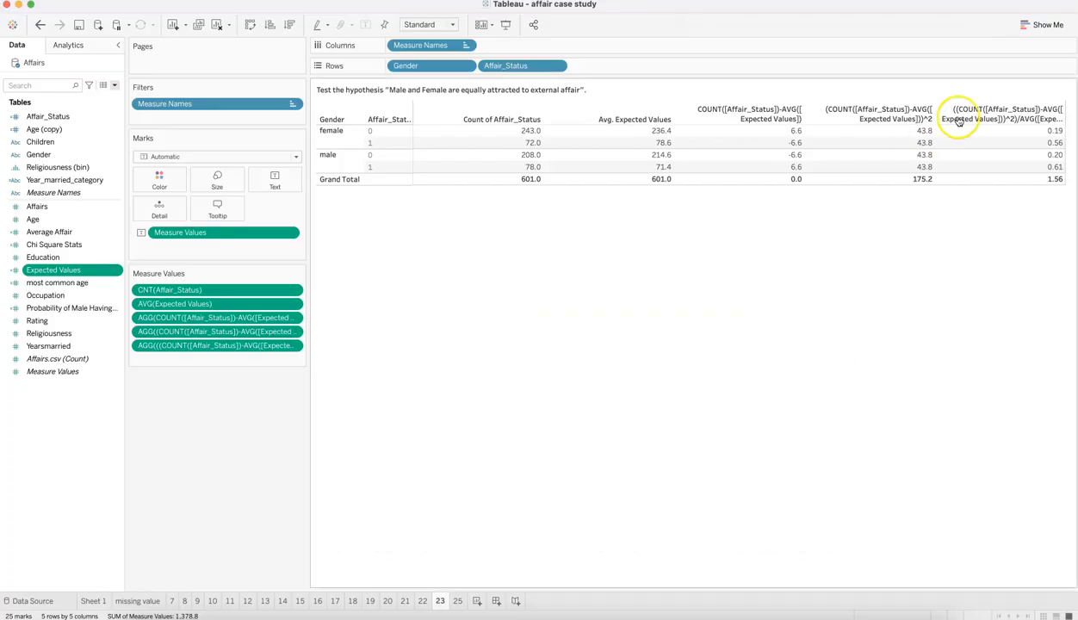
{"action": "mouse_move", "coordinate": [1023, 173]}
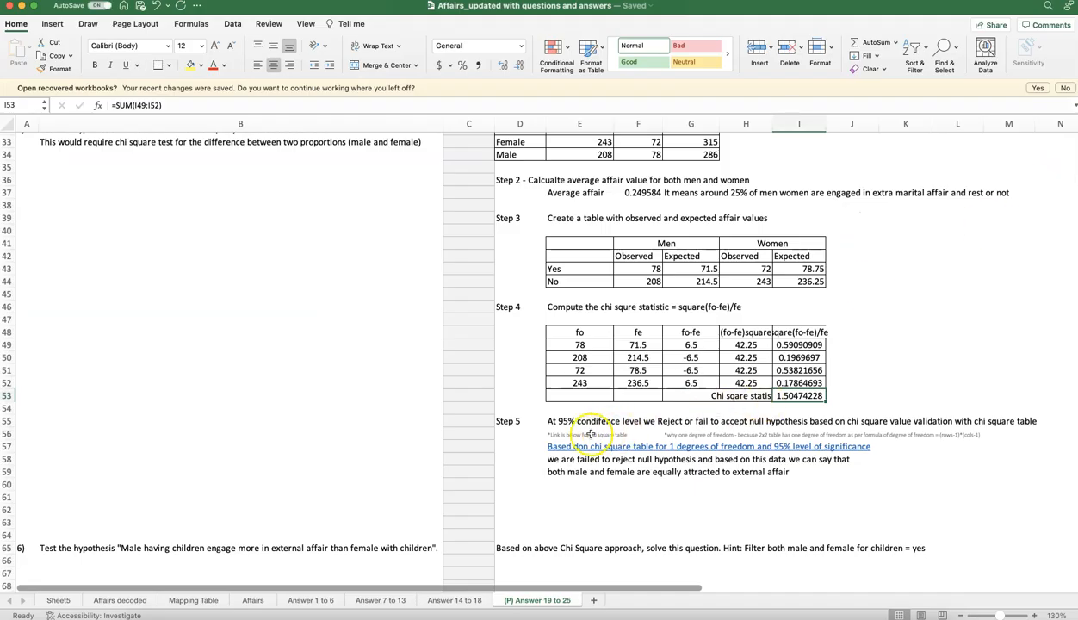
{"action": "left_click", "coordinate": [551, 421]}
{"action": "scroll", "coordinate": [557, 424], "scroll_direction": "down", "scroll_amount": 4}
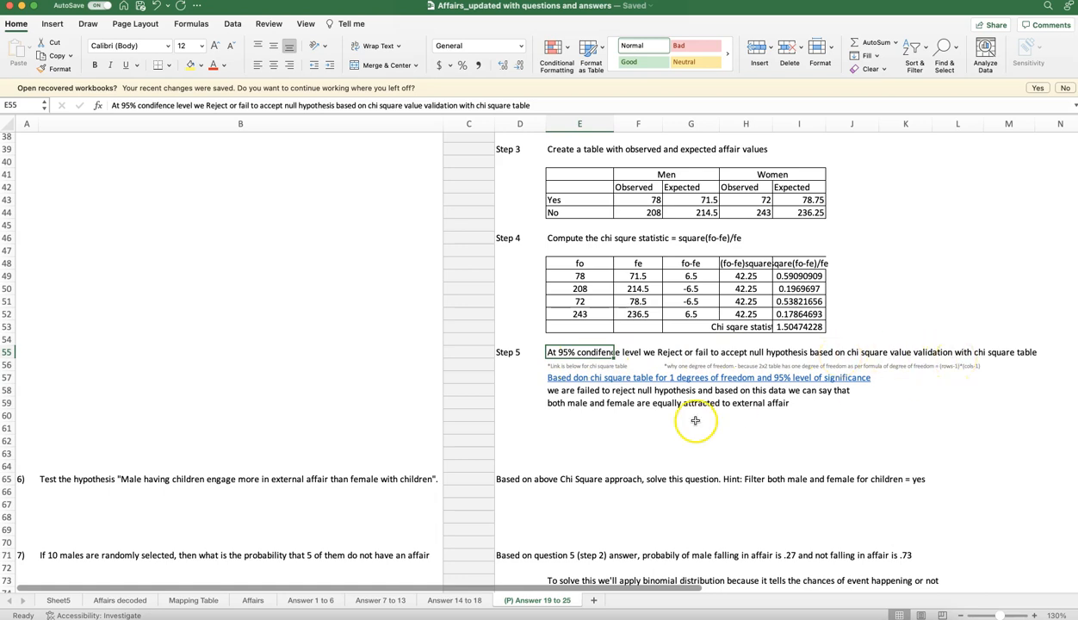
{"action": "scroll", "coordinate": [621, 434], "scroll_direction": "down", "scroll_amount": 1}
{"action": "scroll", "coordinate": [621, 434], "scroll_direction": "down", "scroll_amount": 1}
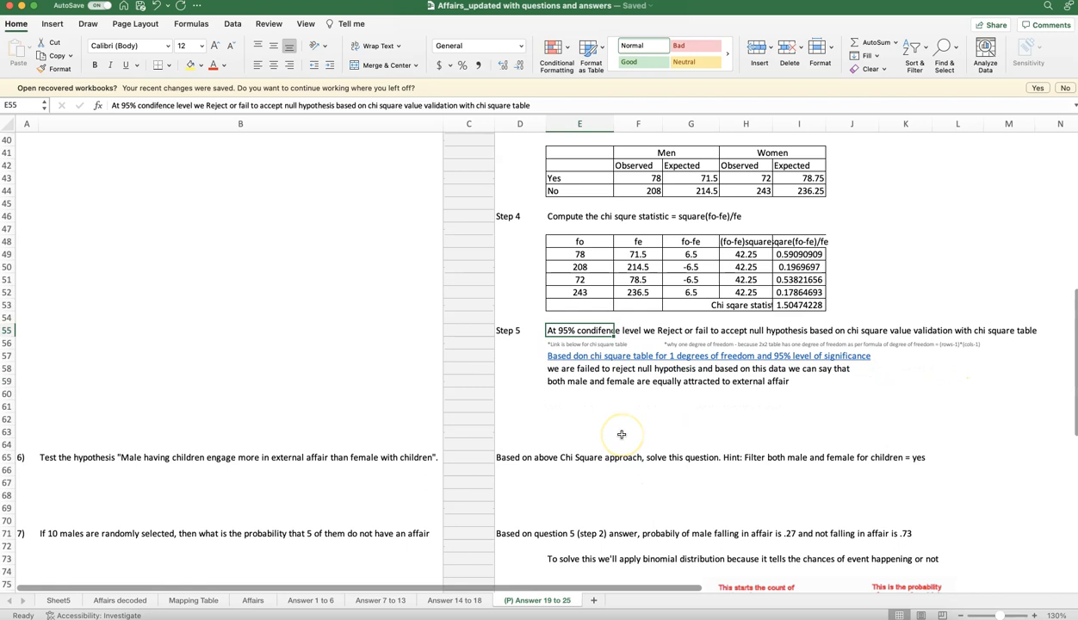
{"action": "scroll", "coordinate": [621, 434], "scroll_direction": "up", "scroll_amount": 10}
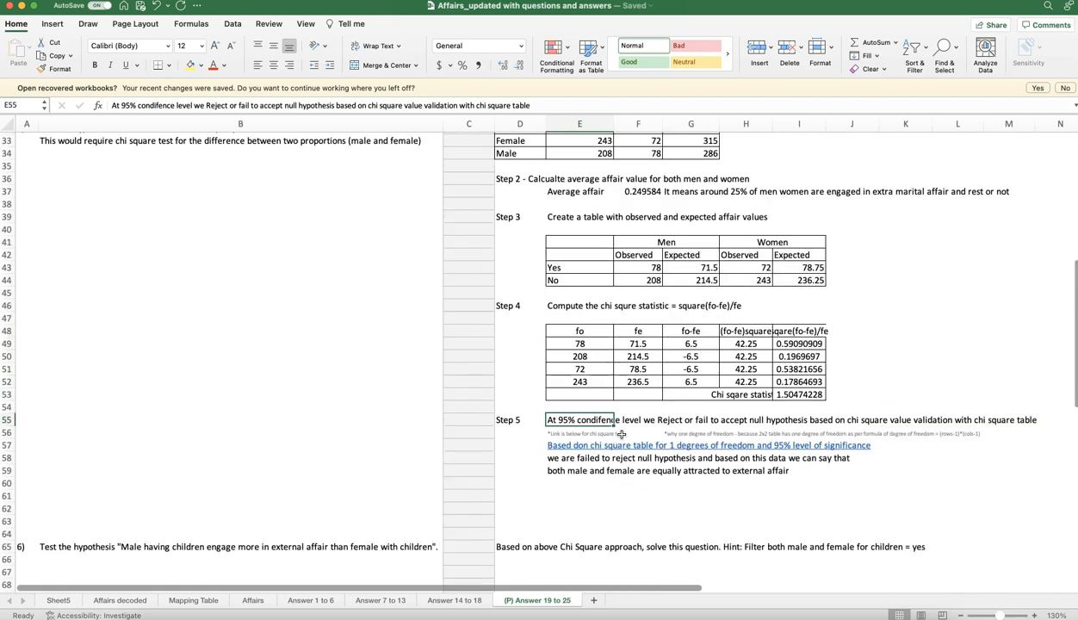
{"action": "scroll", "coordinate": [621, 434], "scroll_direction": "up", "scroll_amount": 1}
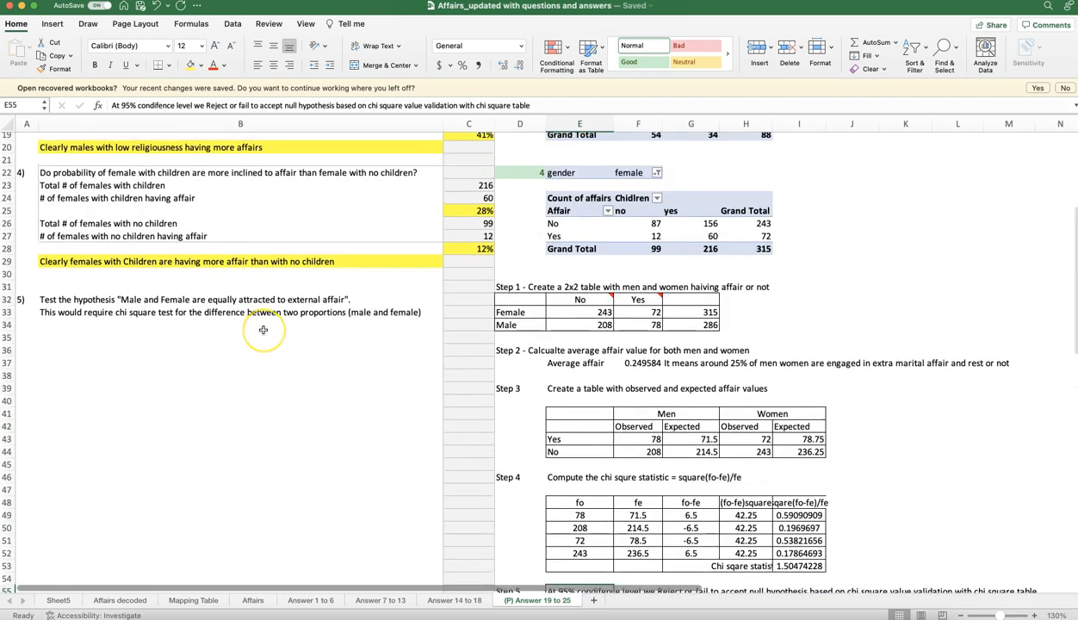
Step: Glance at the Tableau chi-square table, return to Excel and read the question 6 hypothesis on males and females with children
{"action": "key", "text": "super+Tab"}
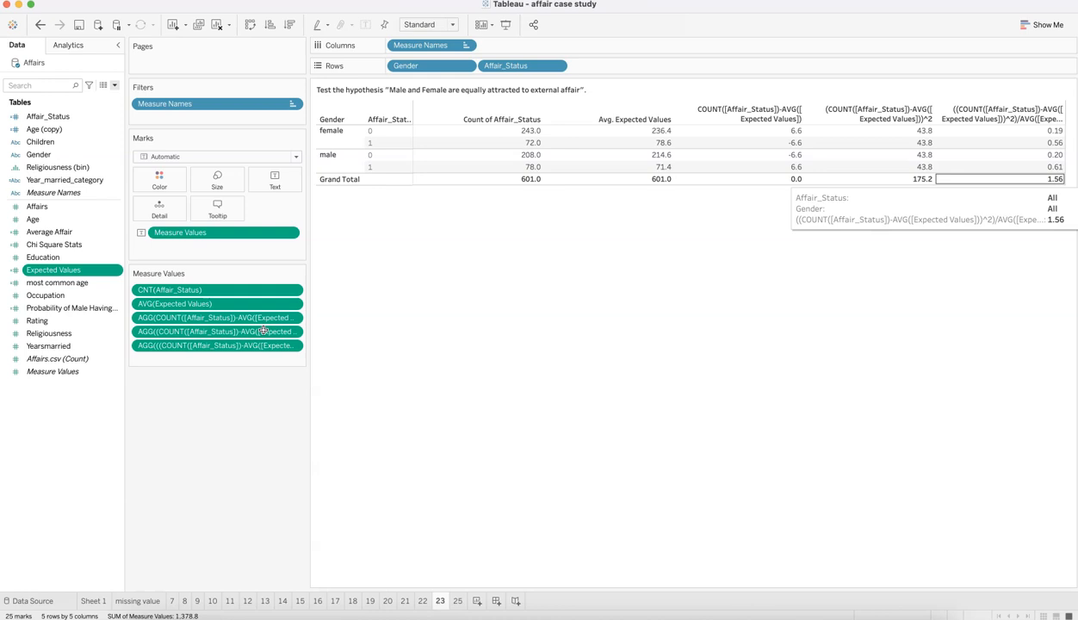
{"action": "key", "text": "super+Tab"}
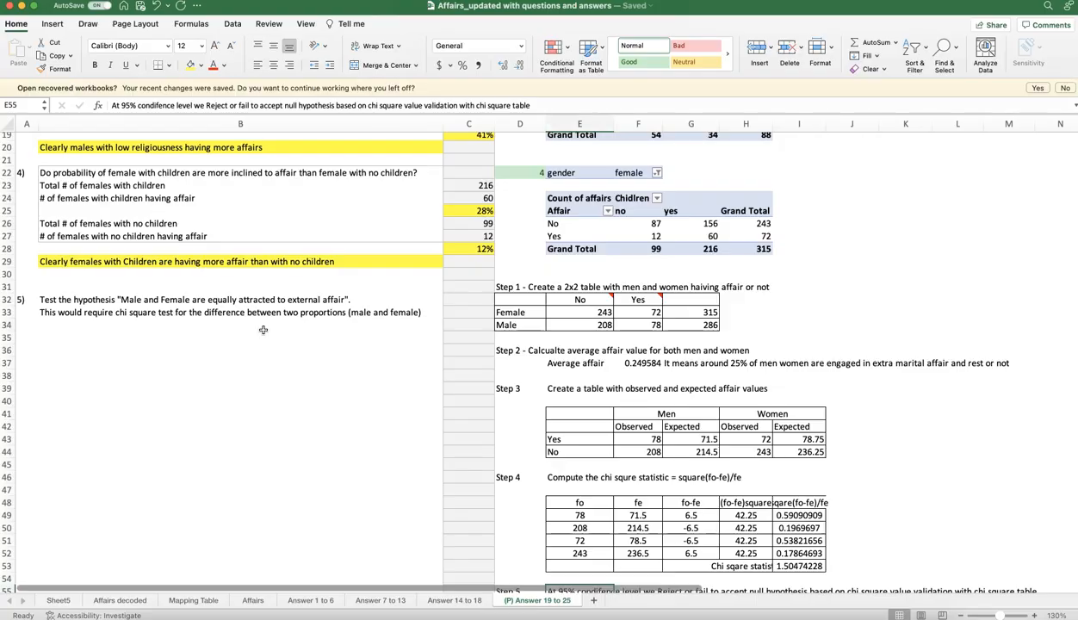
{"action": "scroll", "coordinate": [207, 357], "scroll_direction": "down", "scroll_amount": 8}
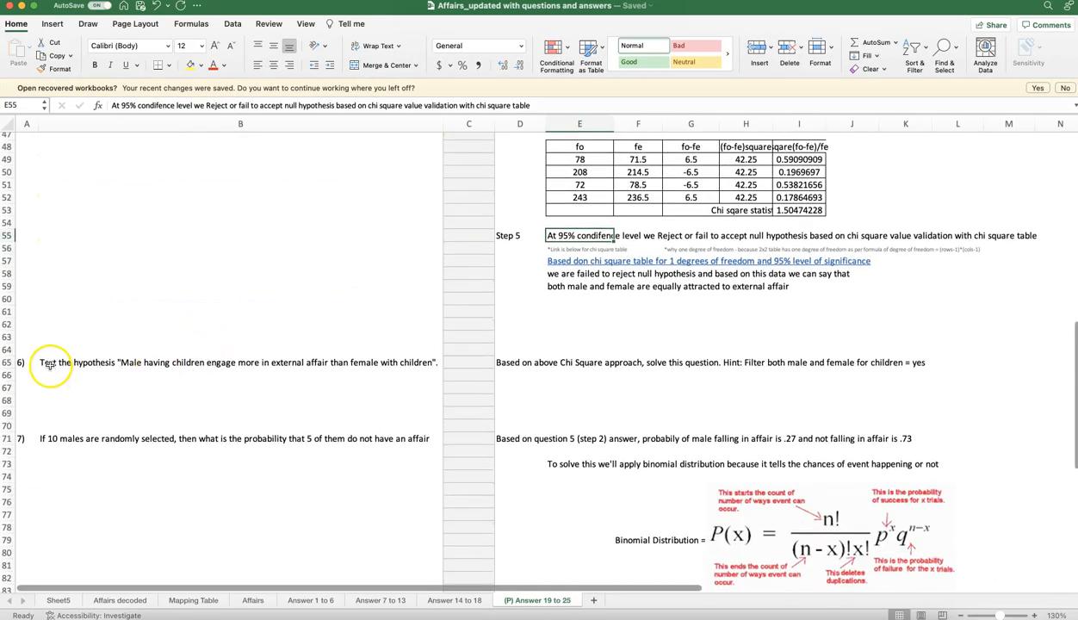
{"action": "left_click", "coordinate": [50, 363]}
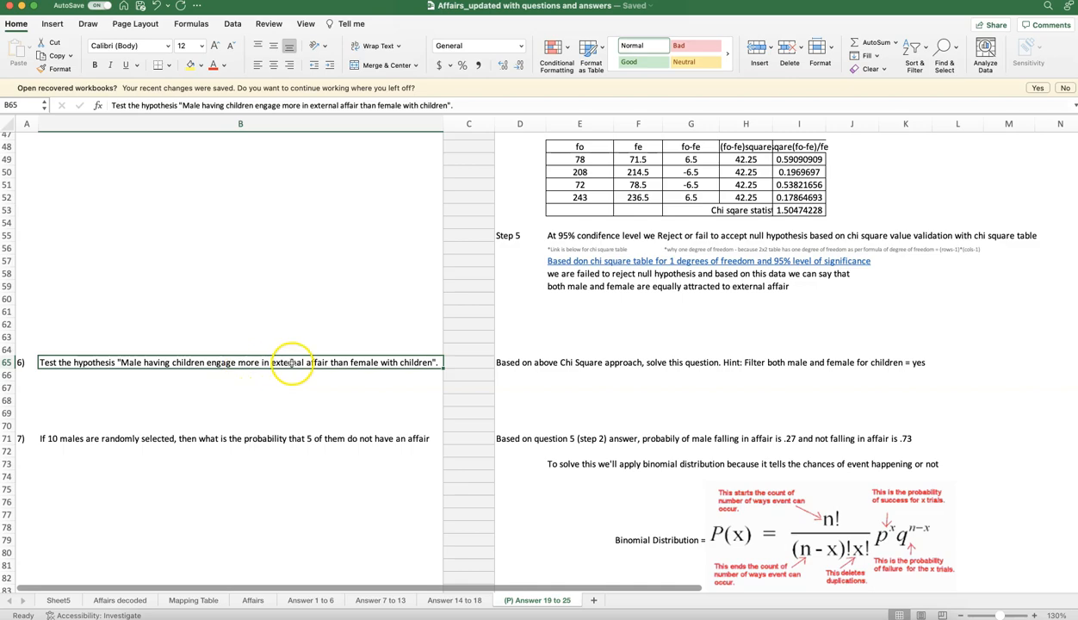
Step: Compare the Tableau sheet 23 chi-square table with question 6 and its filtering hint in the Excel workbook
{"action": "key", "text": "super+Tab"}
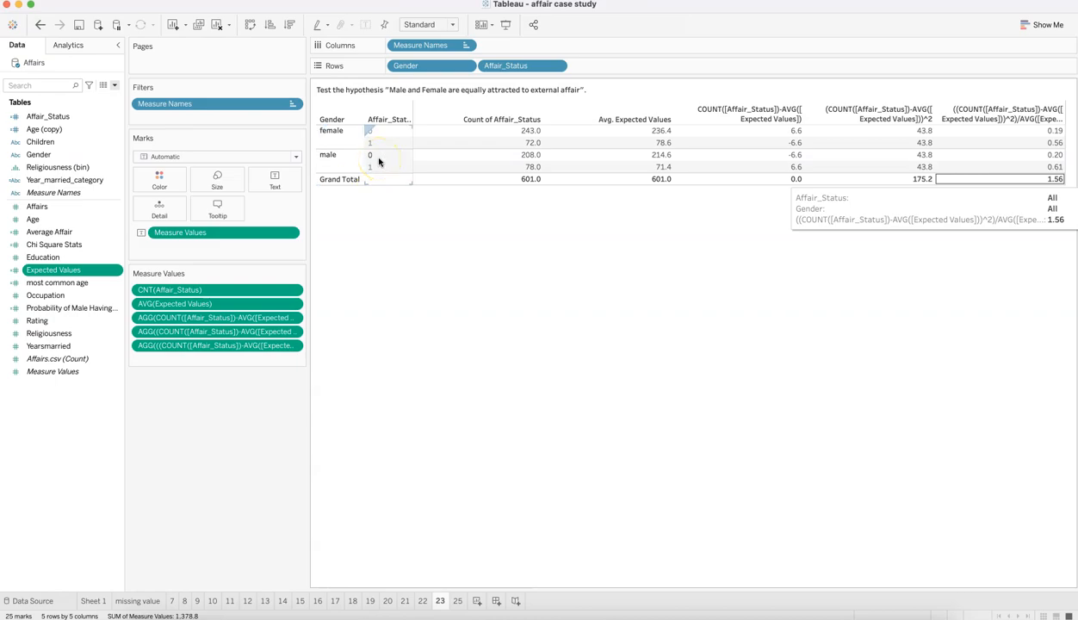
{"action": "key", "text": "super+Tab"}
{"action": "key", "text": "super+Tab"}
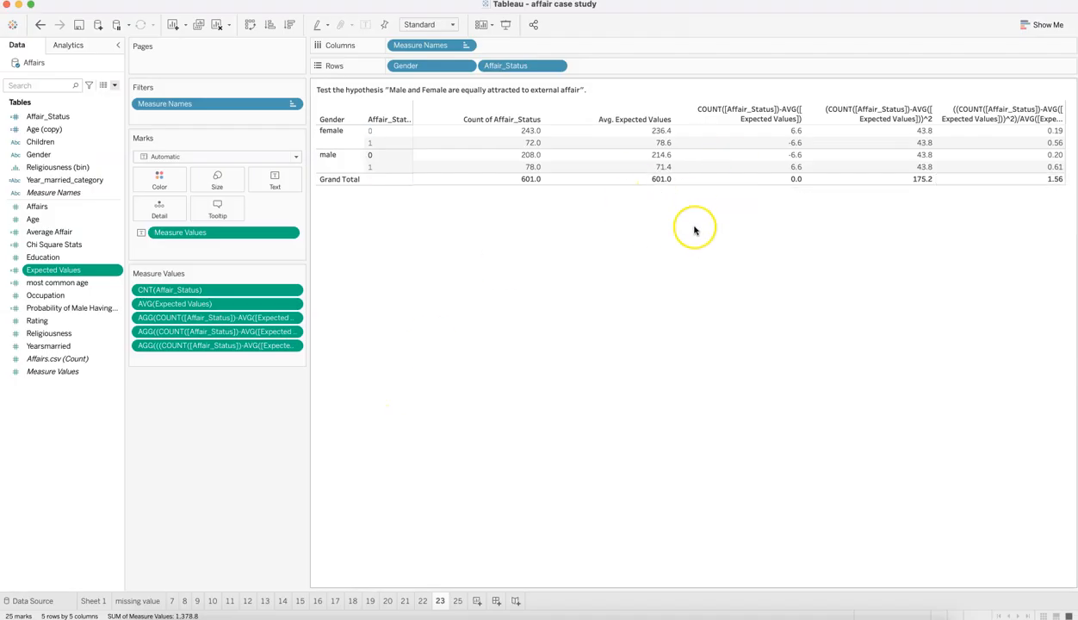
{"action": "key", "text": "super+Tab"}
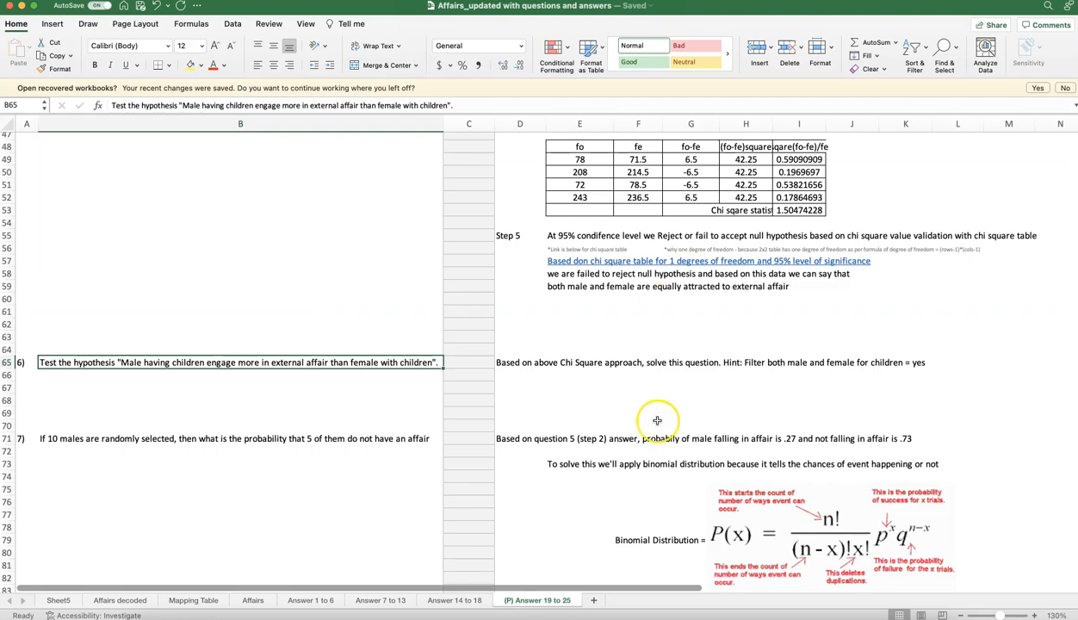
{"action": "key", "text": "super+Tab"}
{"action": "key", "text": "super+Tab"}
{"action": "key", "text": "super+Tab"}
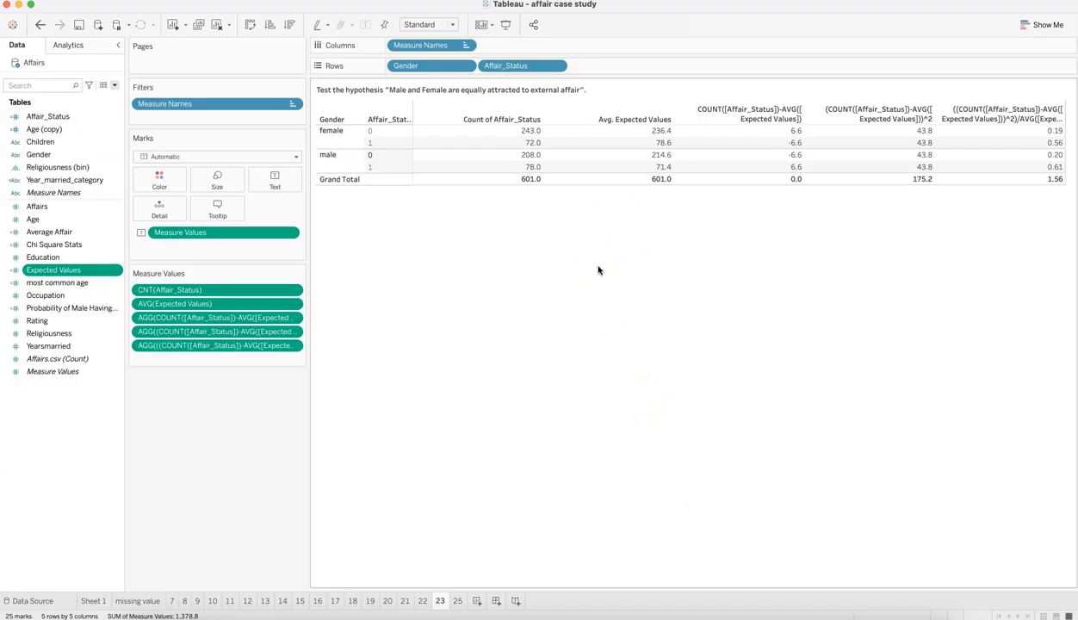
{"action": "key", "text": "super+Tab"}
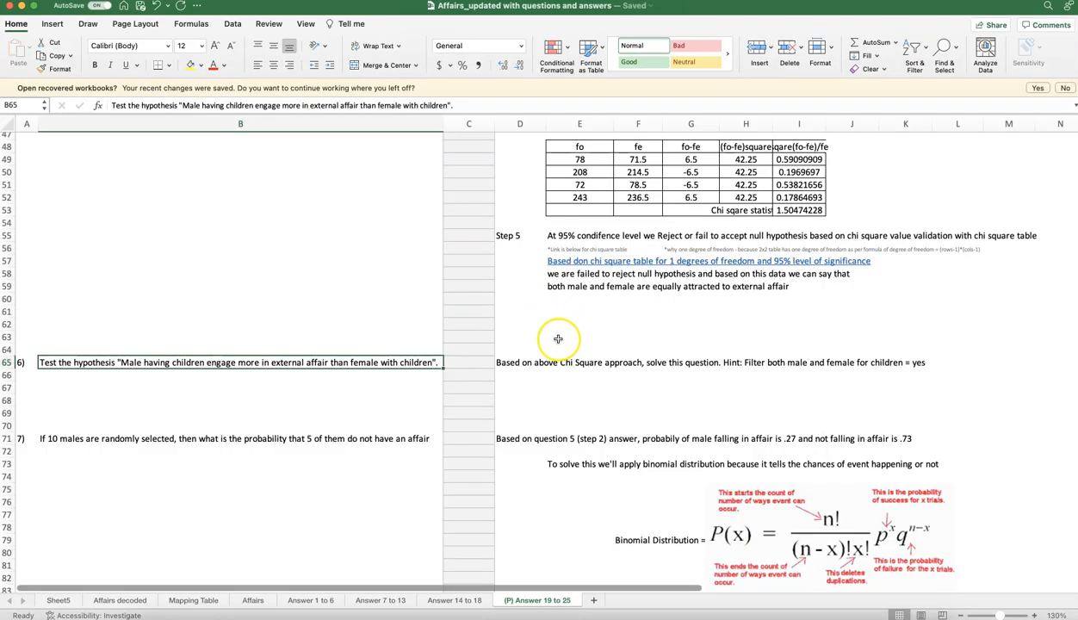
{"action": "key", "text": "super+Tab"}
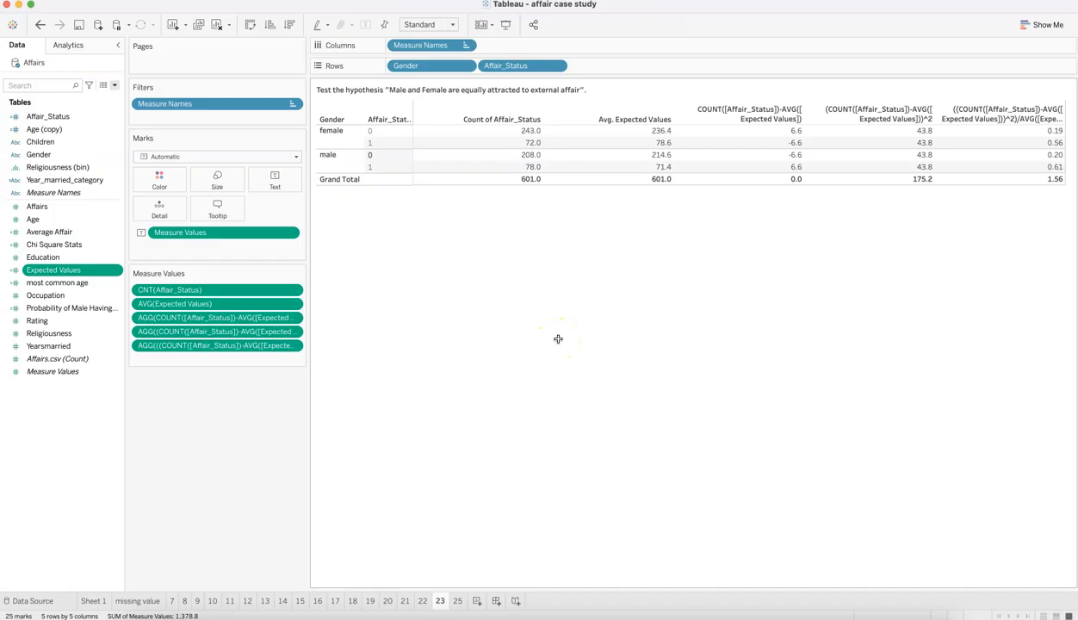
Step: Read question 7 in Excel with its binomial distribution formula, input values and final probability, and switch back to Tableau
{"action": "key", "text": "super+Tab"}
{"action": "left_click", "coordinate": [56, 441]}
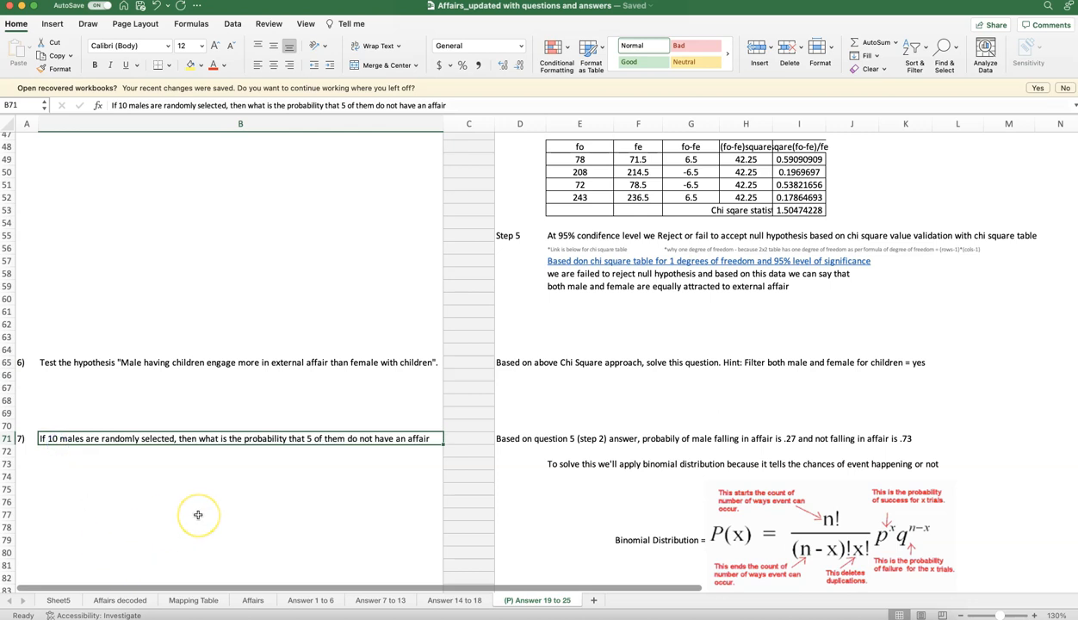
{"action": "scroll", "coordinate": [406, 490], "scroll_direction": "down", "scroll_amount": 7}
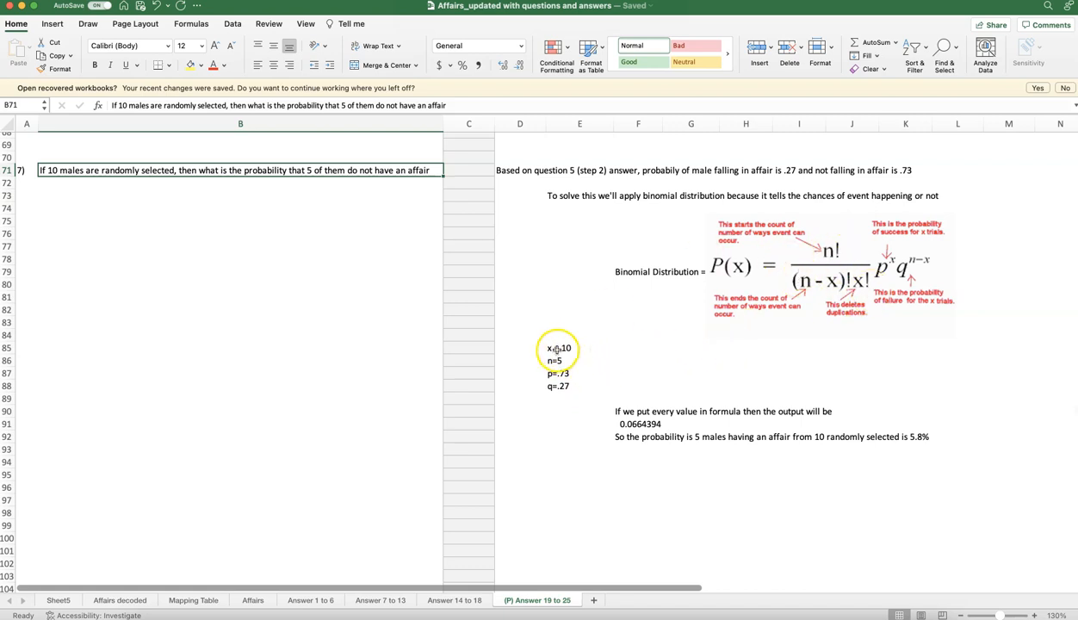
{"action": "left_click_drag", "start_coordinate": [554, 350], "coordinate": [560, 360]}
{"action": "left_click_drag", "start_coordinate": [680, 466], "coordinate": [899, 435]}
{"action": "left_click", "coordinate": [899, 435]}
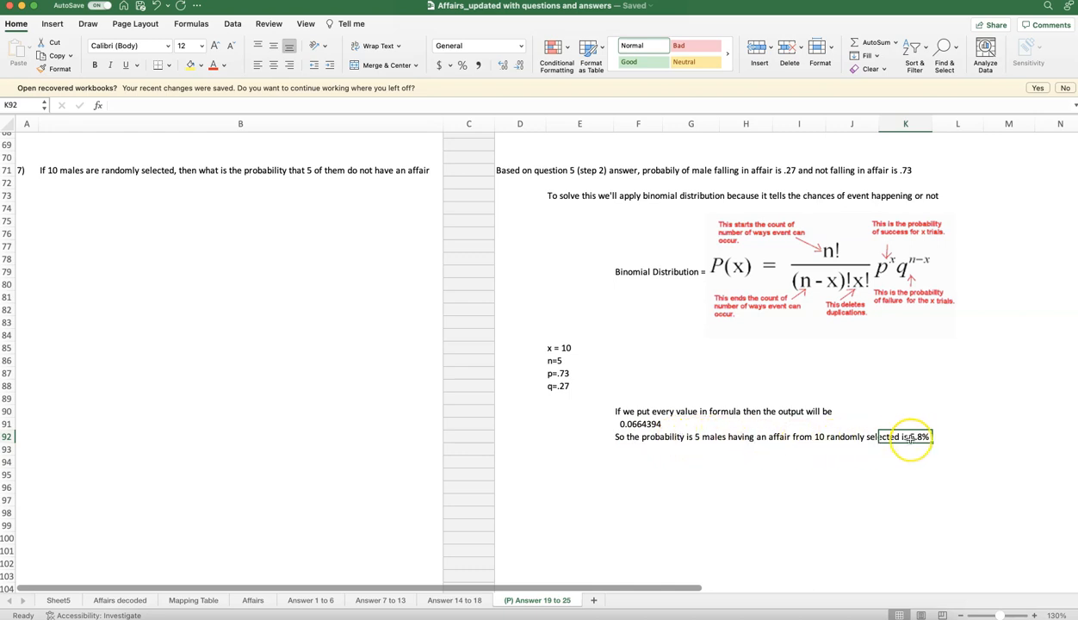
{"action": "key", "text": "super+Tab"}
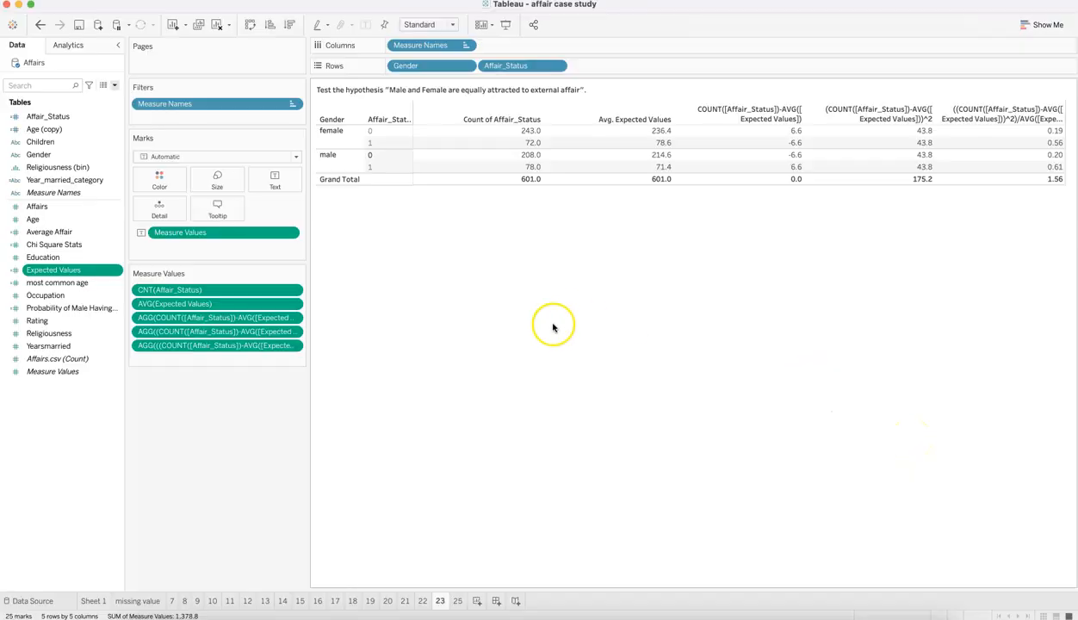